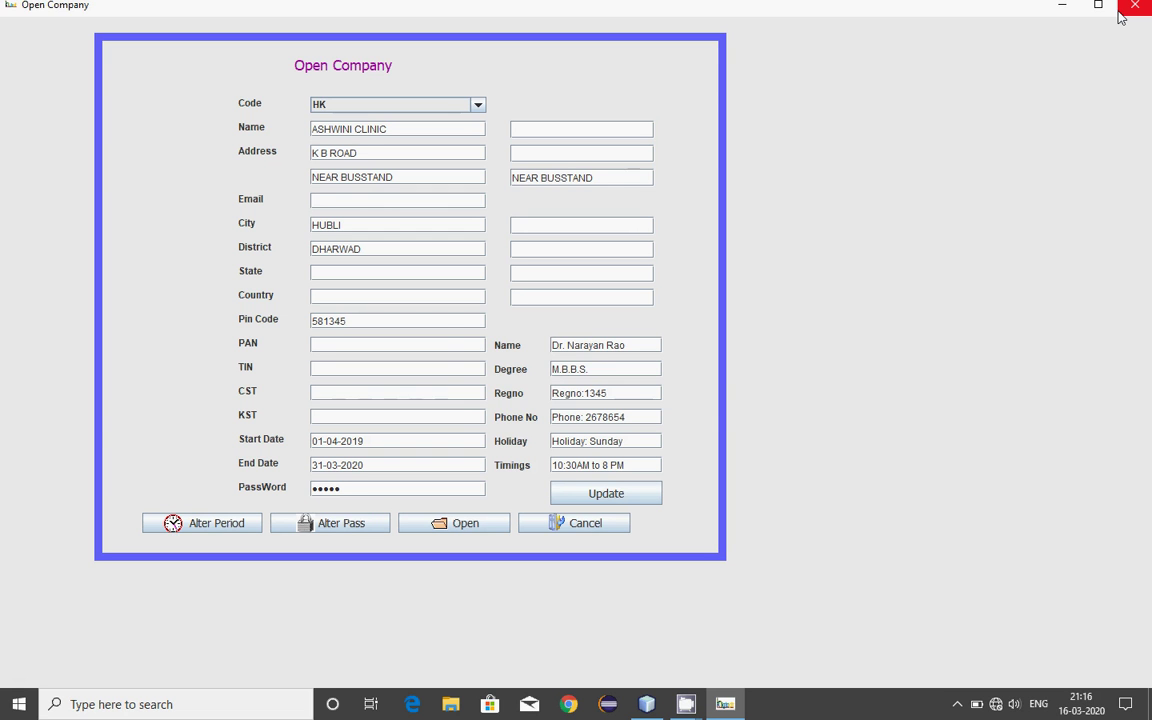
Step: Re-enter the company password after the incorrect-password warning to open ASHWINI CLINIC for 2019-20
{"action": "key", "text": "Return"}
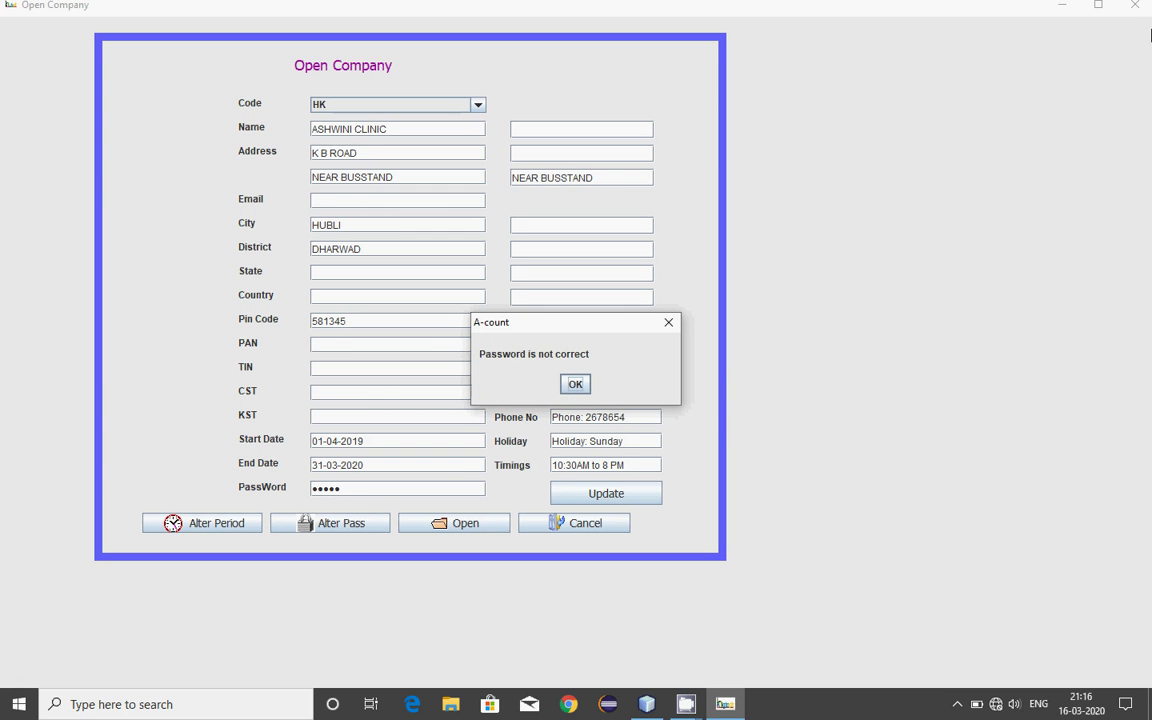
{"action": "left_click", "coordinate": [576, 386]}
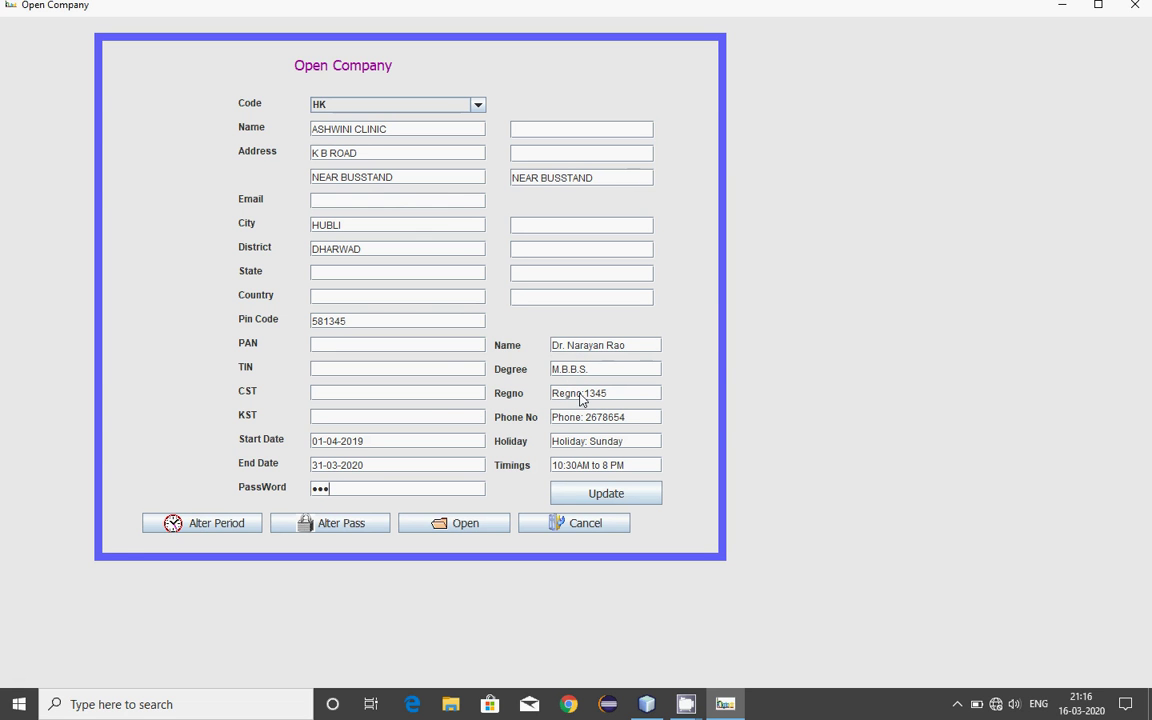
{"action": "key", "text": "Return"}
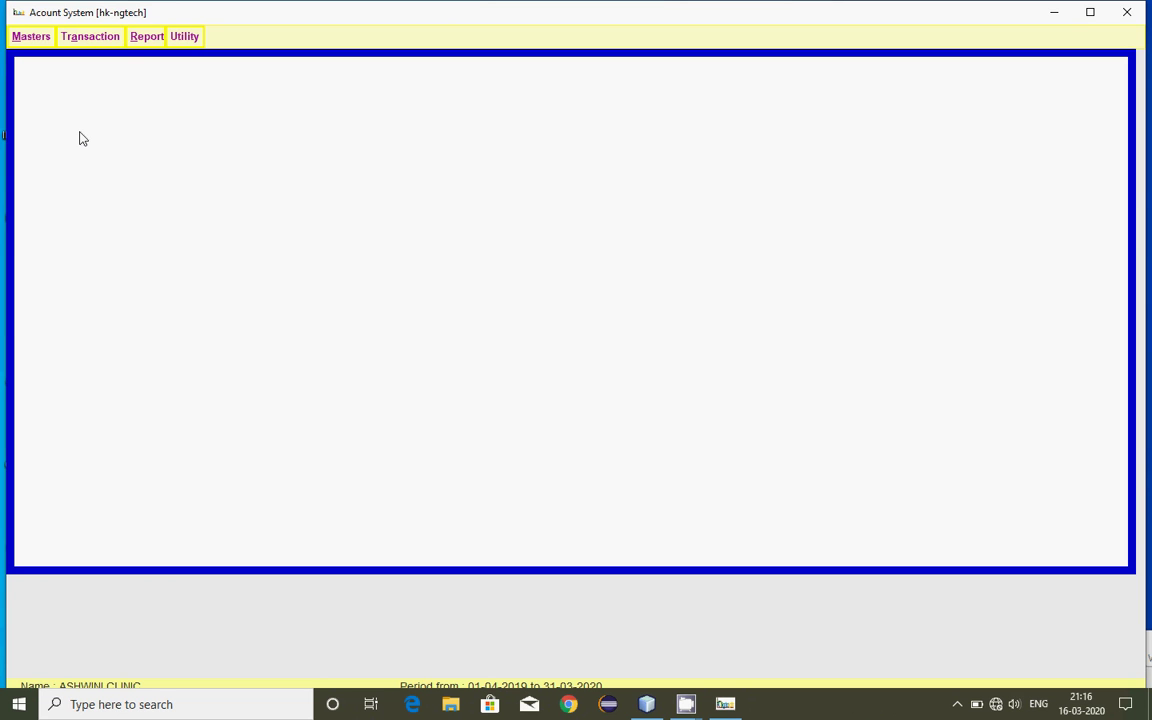
{"action": "left_click", "coordinate": [33, 40]}
{"action": "mouse_move", "coordinate": [37, 60]}
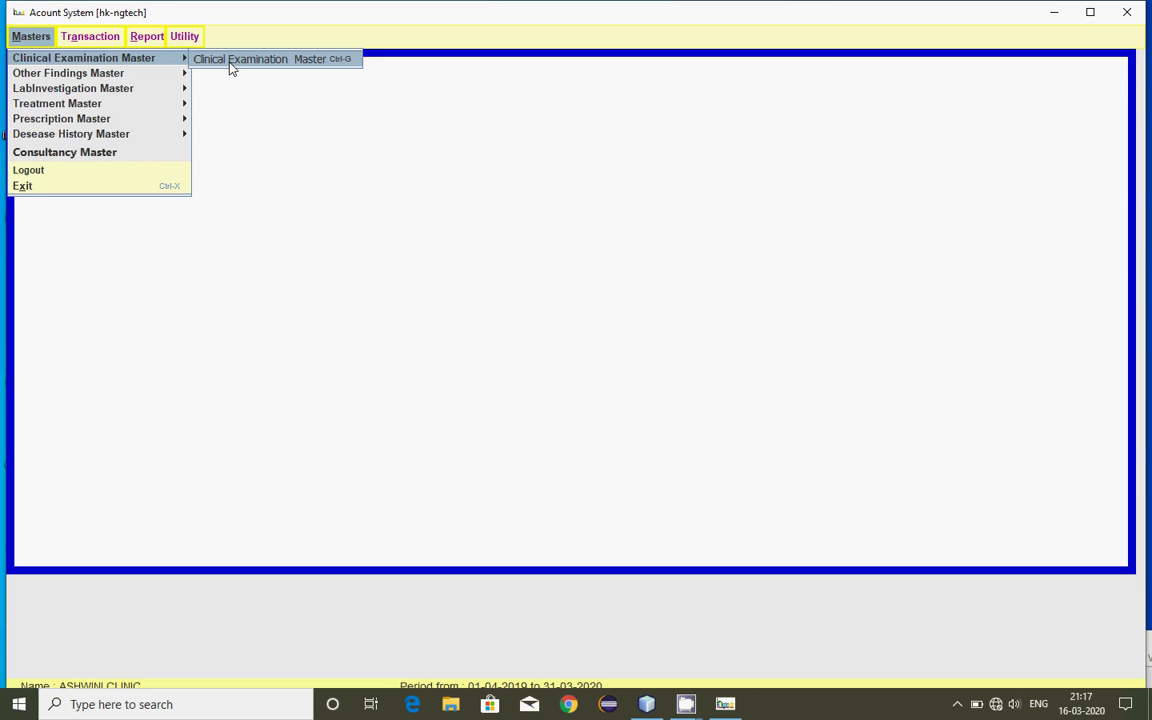
{"action": "left_click", "coordinate": [240, 60]}
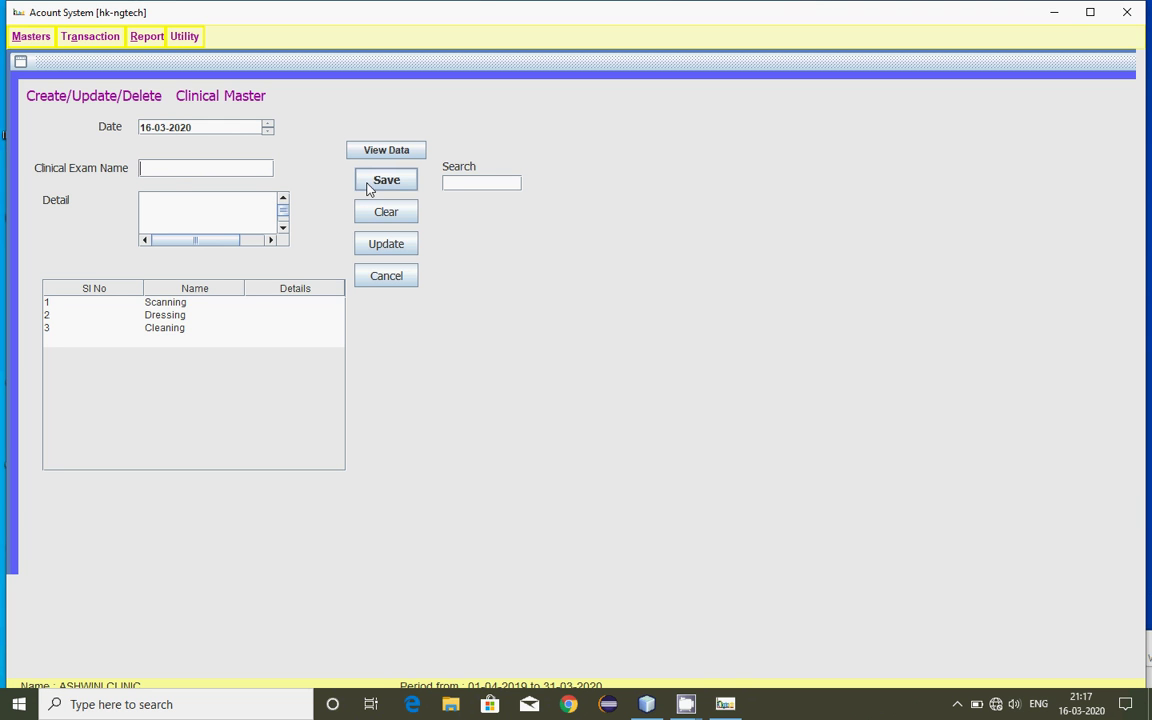
{"action": "left_click", "coordinate": [192, 302]}
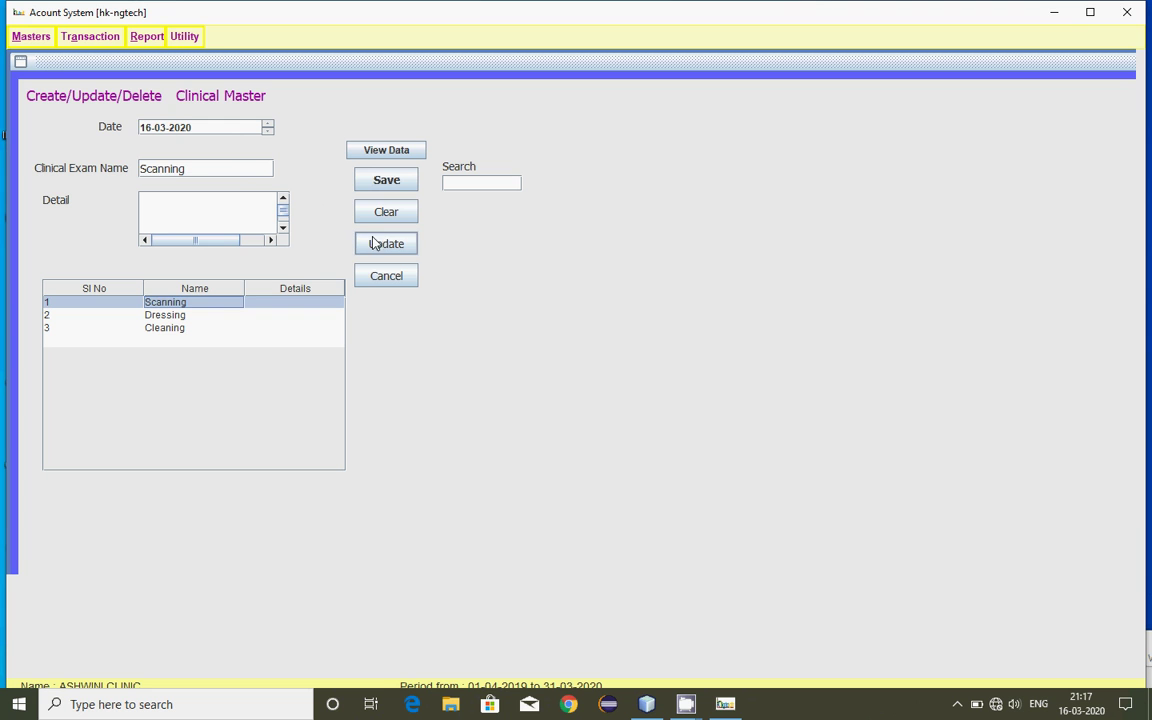
{"action": "left_click", "coordinate": [228, 167]}
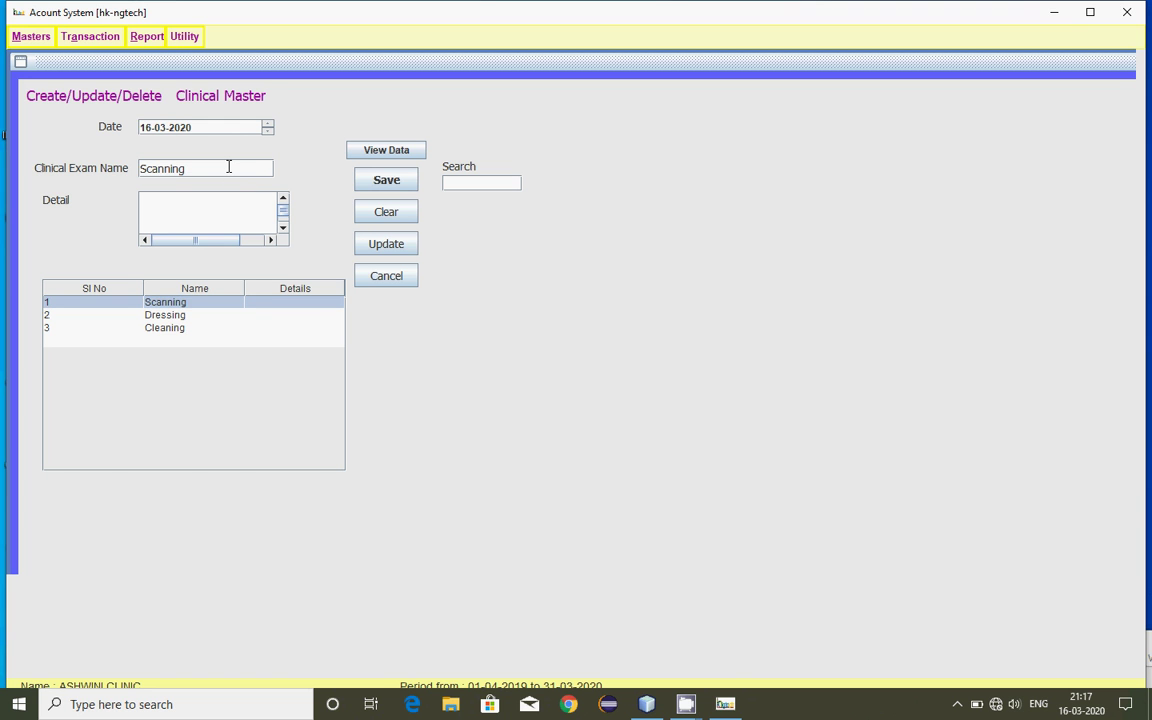
{"action": "left_click", "coordinate": [384, 211]}
{"action": "left_click", "coordinate": [454, 190]}
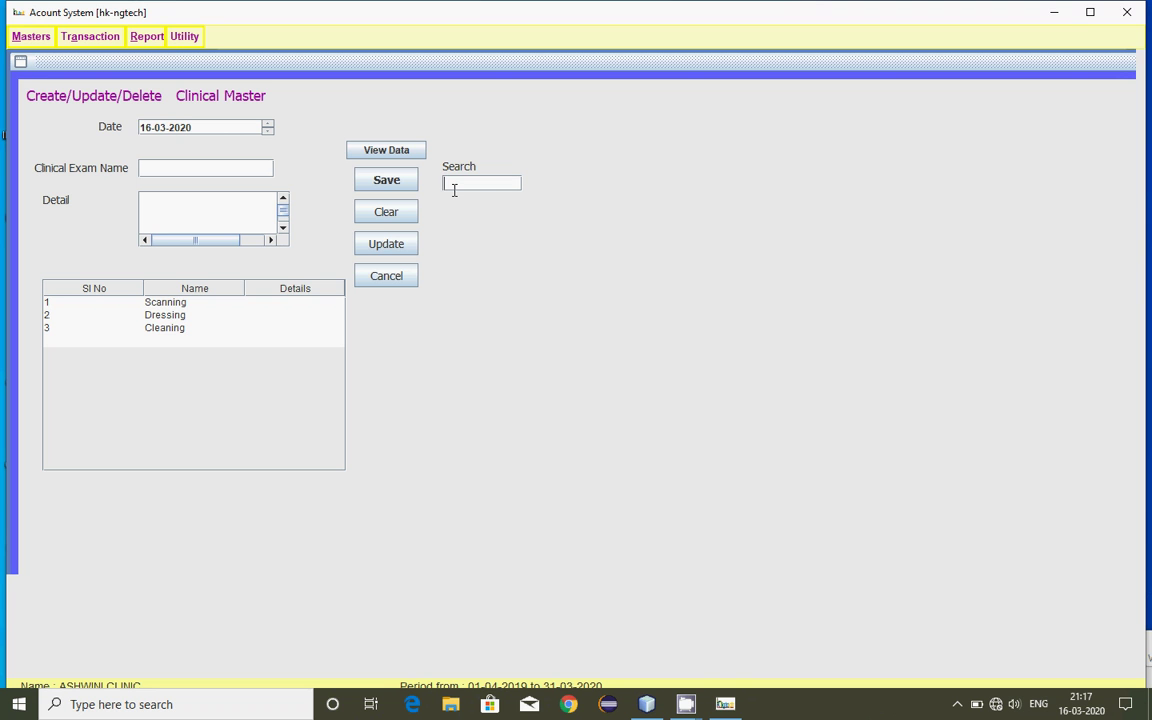
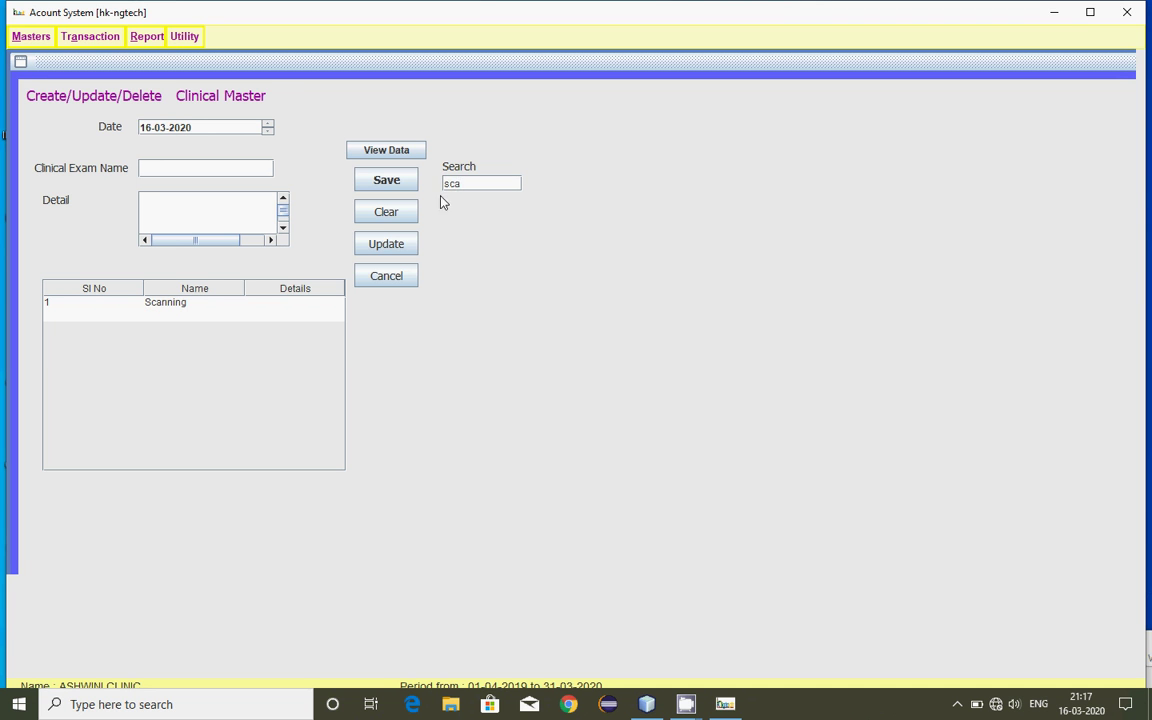
{"action": "left_click", "coordinate": [175, 304]}
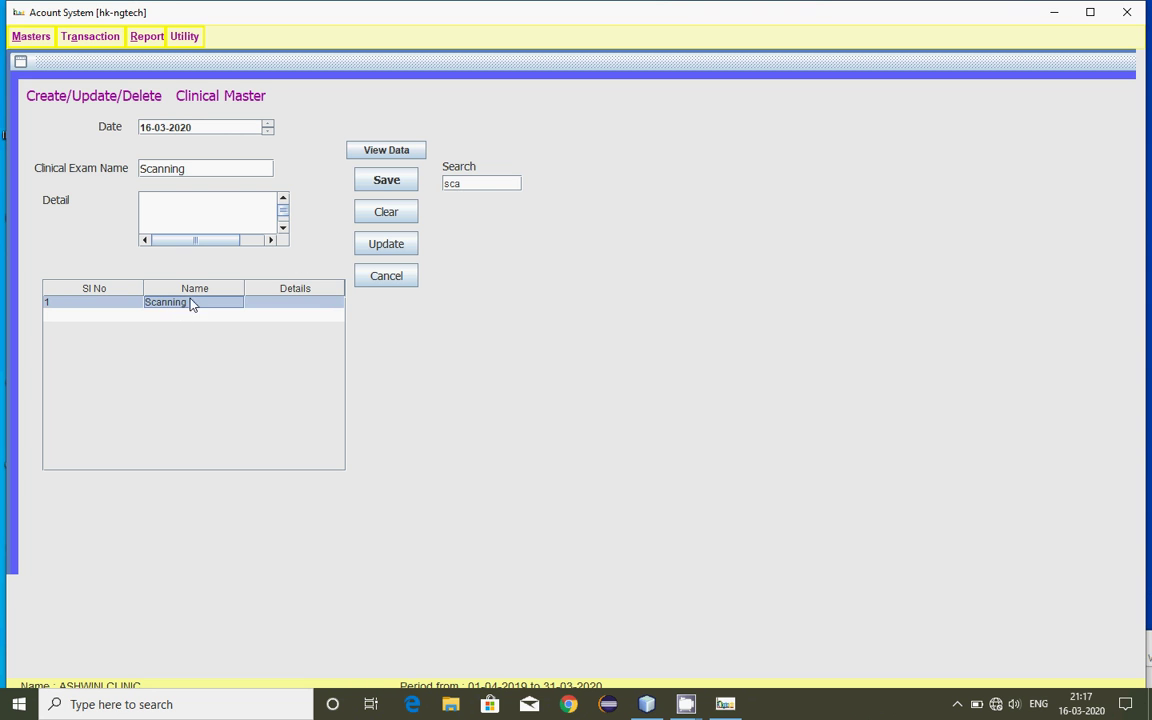
{"action": "left_click", "coordinate": [362, 281]}
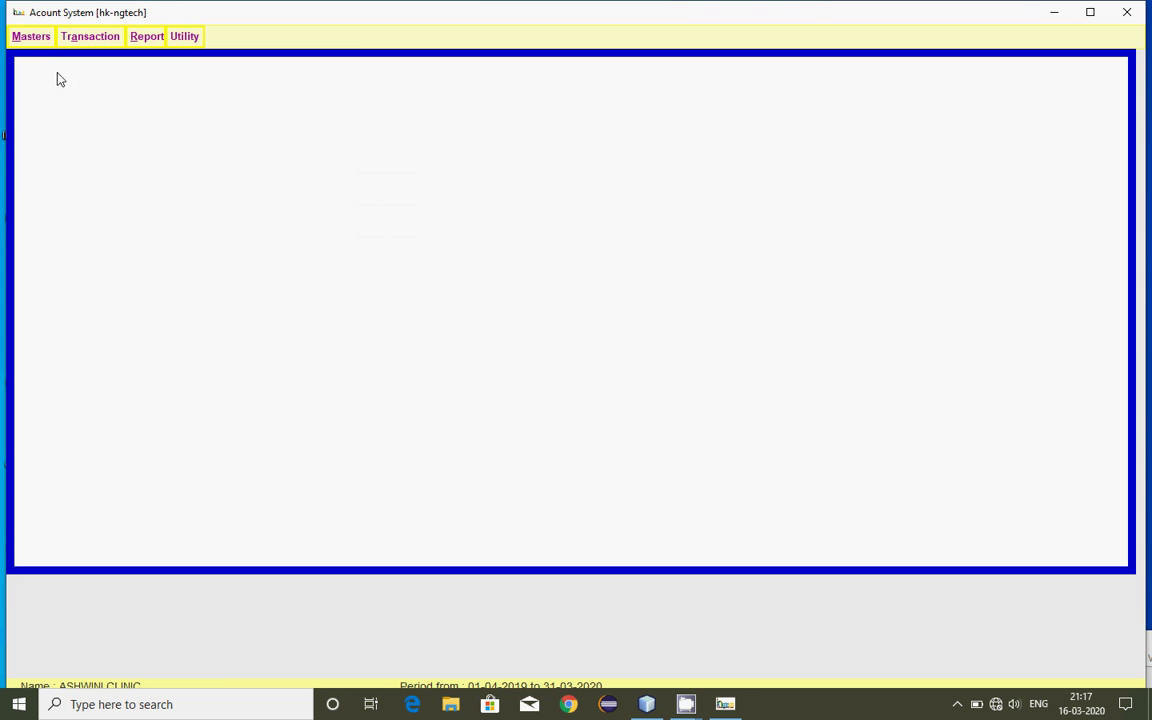
{"action": "left_click", "coordinate": [40, 38]}
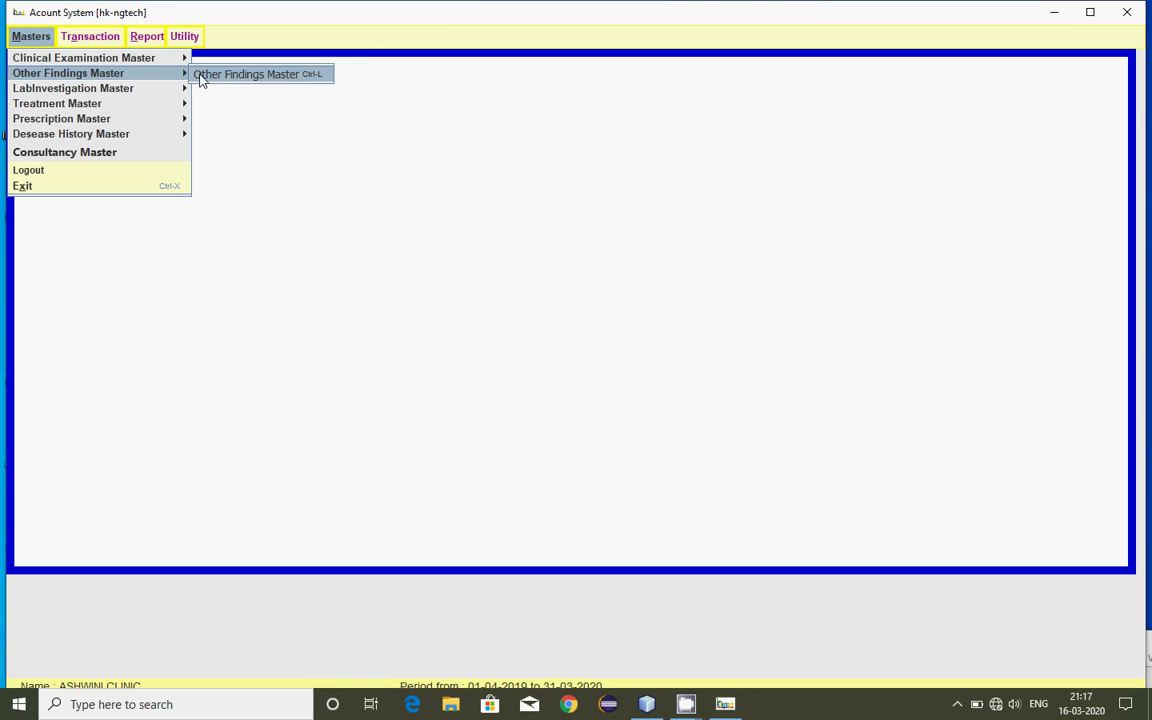
{"action": "left_click", "coordinate": [198, 75]}
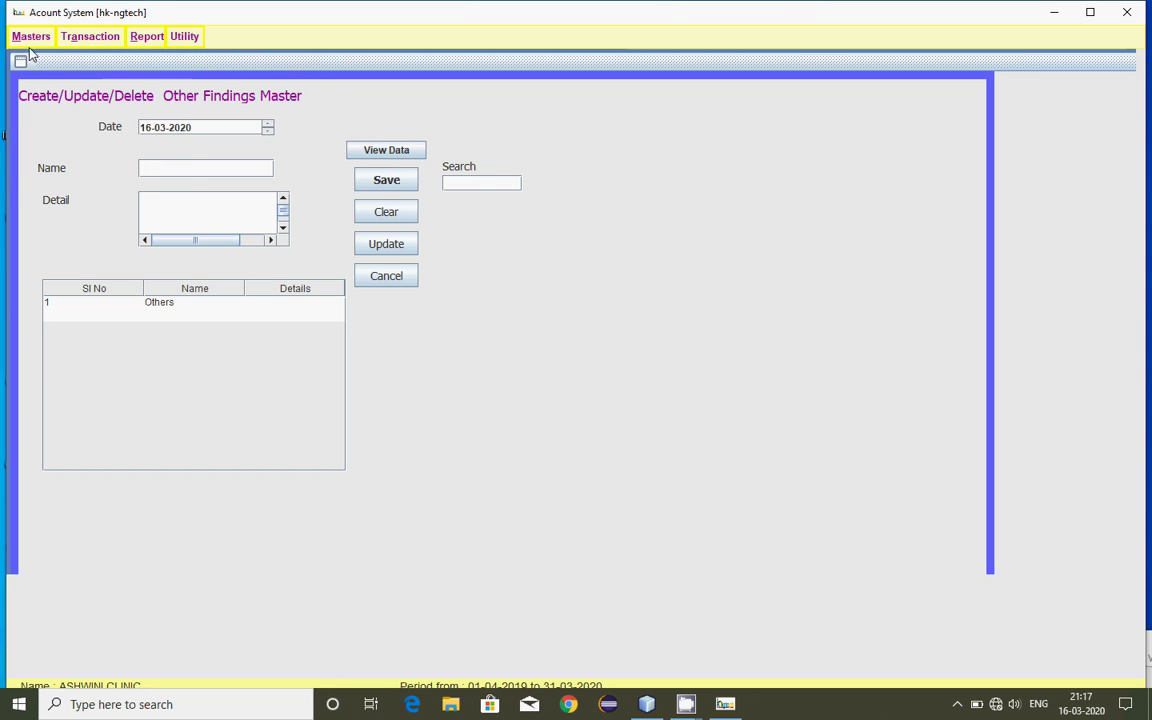
{"action": "left_click", "coordinate": [32, 40]}
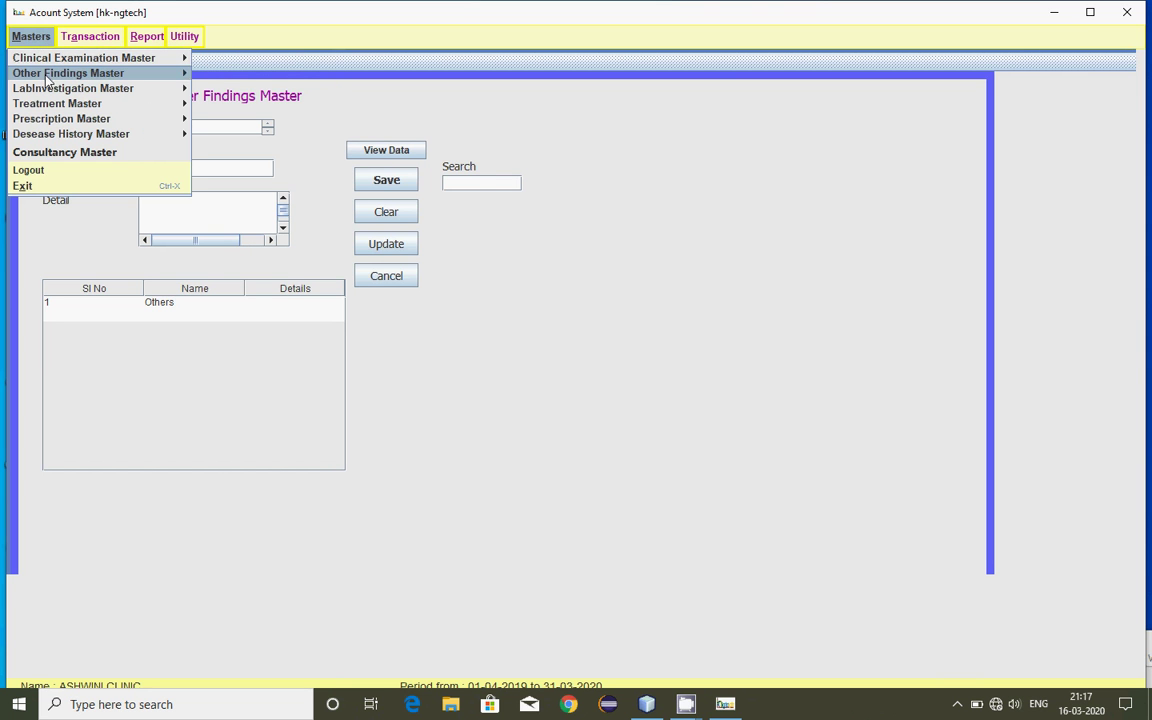
{"action": "mouse_move", "coordinate": [46, 77]}
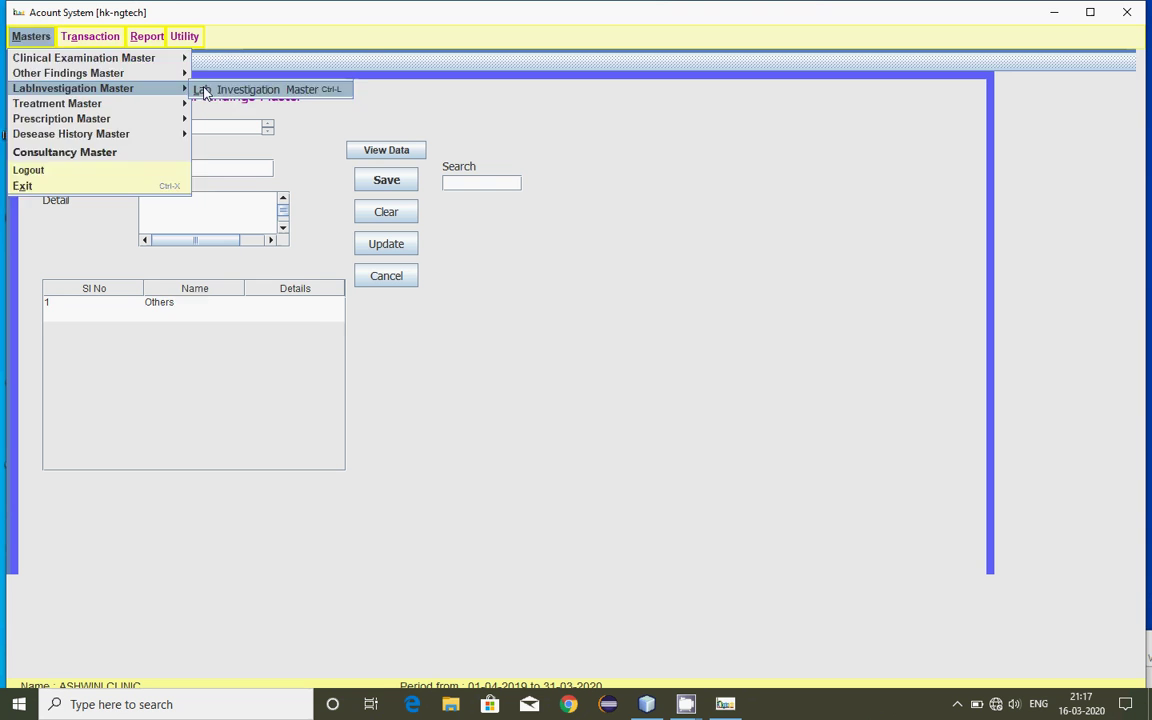
{"action": "left_click", "coordinate": [204, 91]}
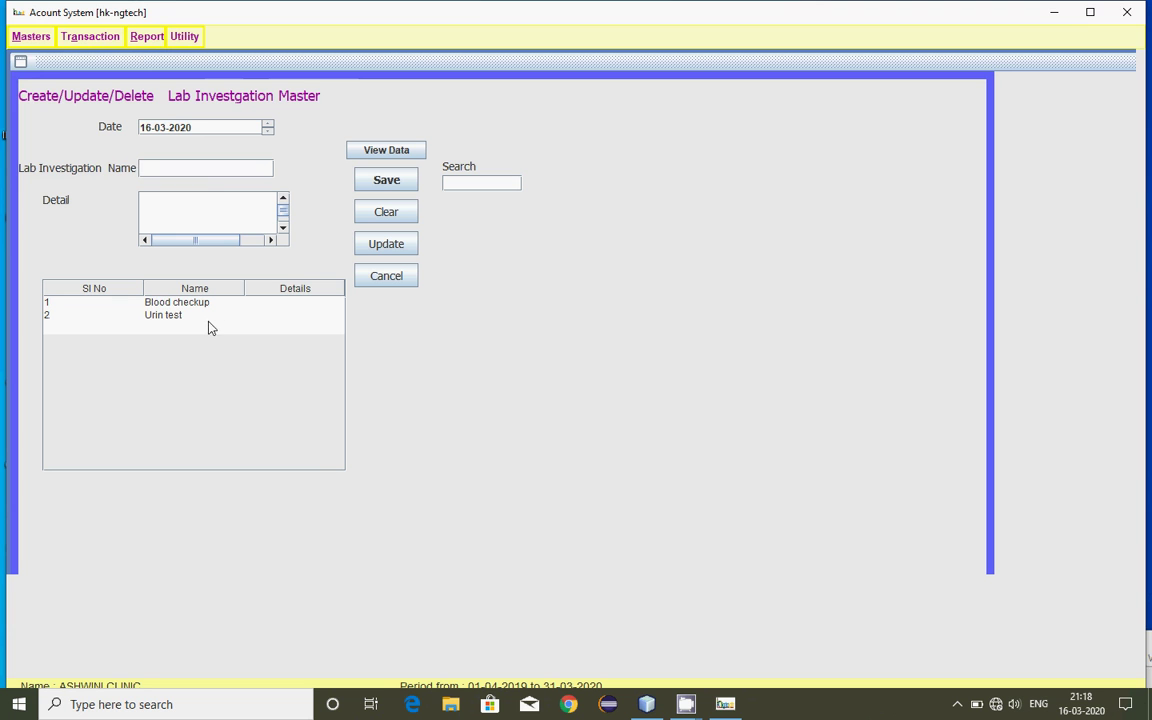
{"action": "left_click", "coordinate": [375, 281]}
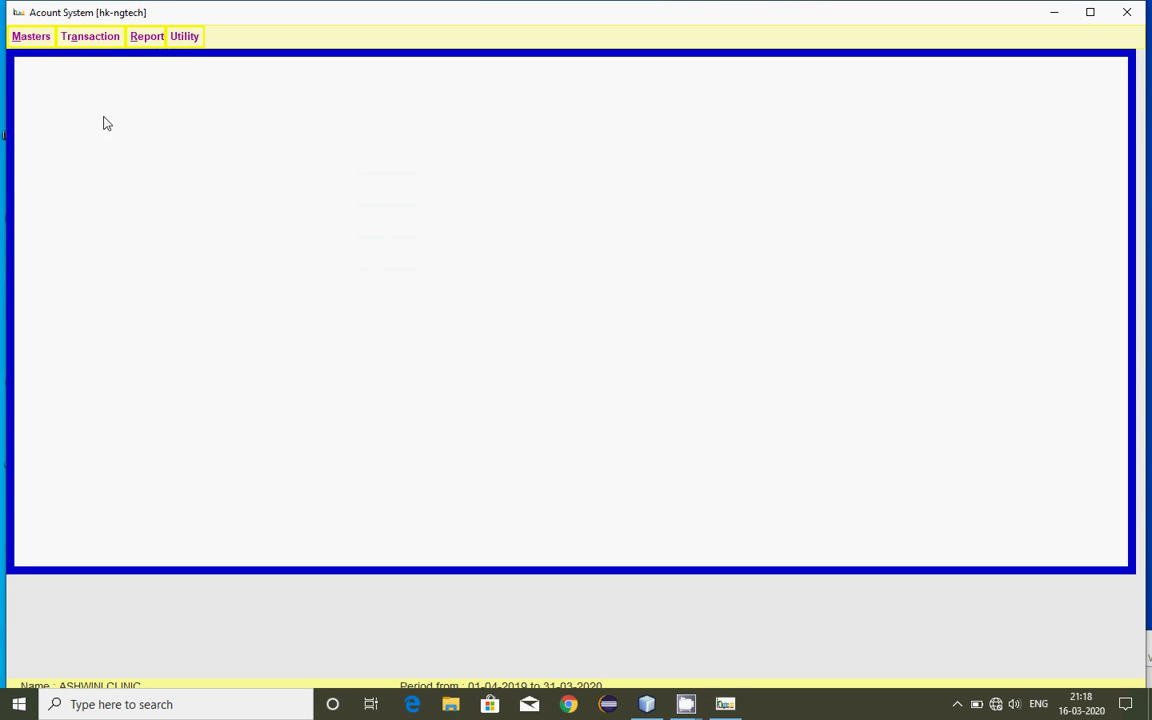
Step: Open the Treatment Master form and cancel it
{"action": "left_click", "coordinate": [43, 37]}
{"action": "mouse_move", "coordinate": [67, 105]}
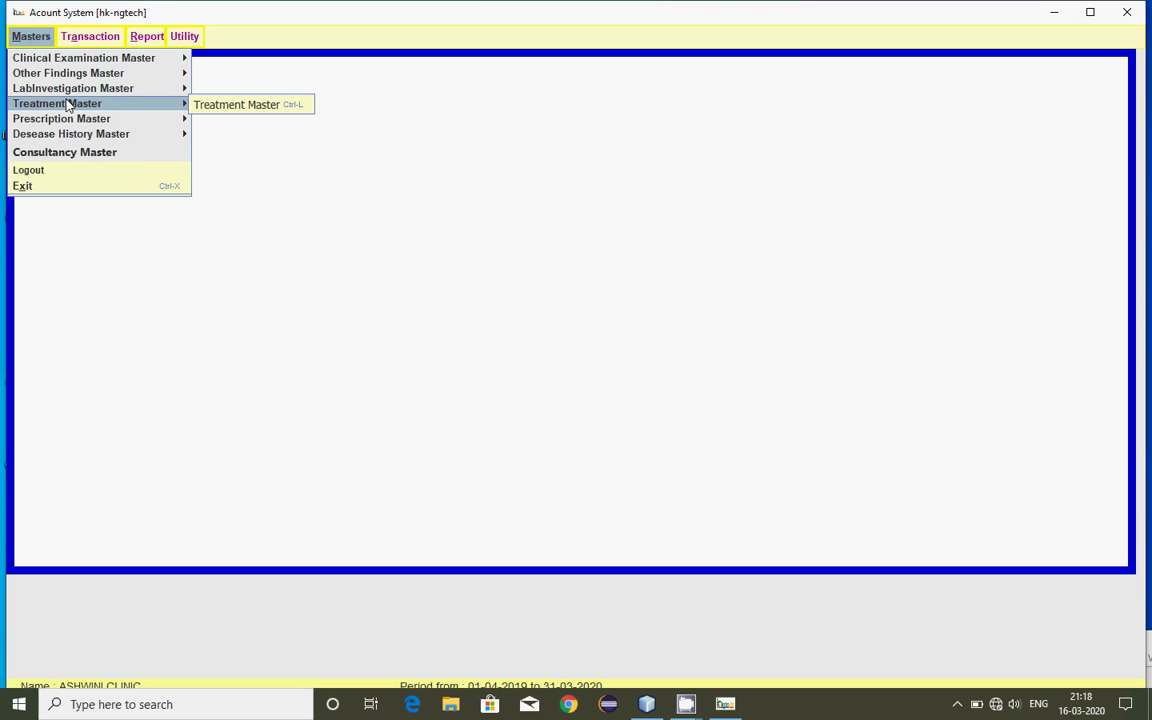
{"action": "left_click", "coordinate": [200, 105]}
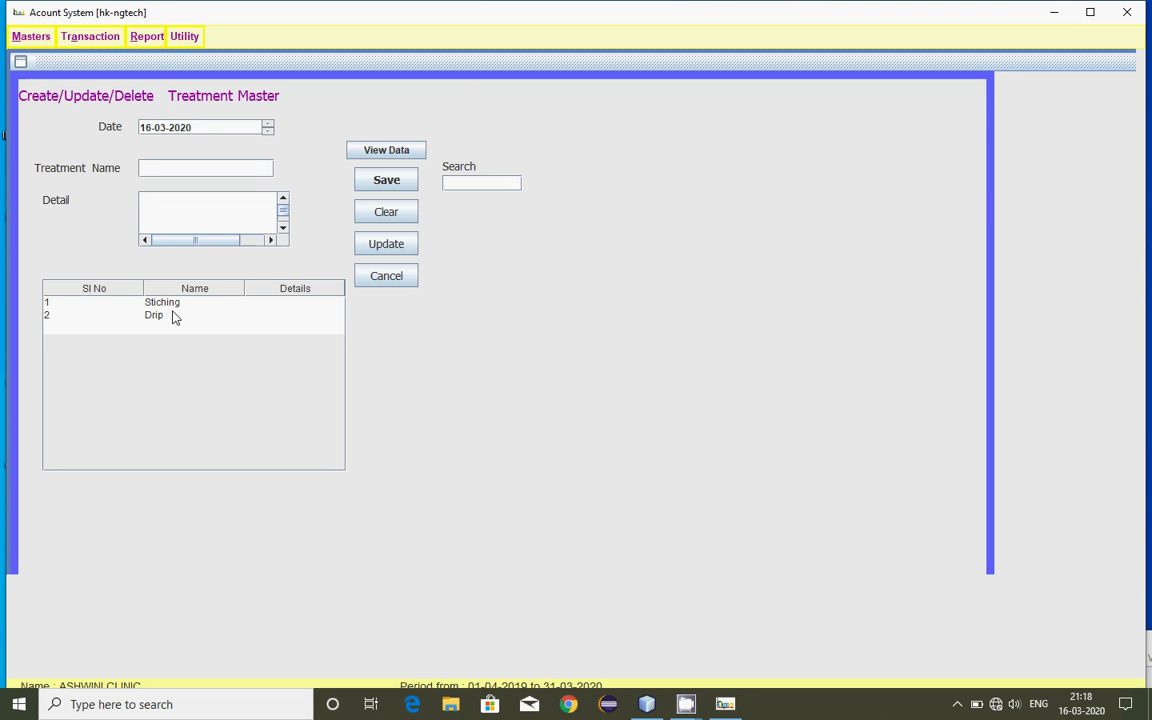
{"action": "left_click", "coordinate": [376, 286]}
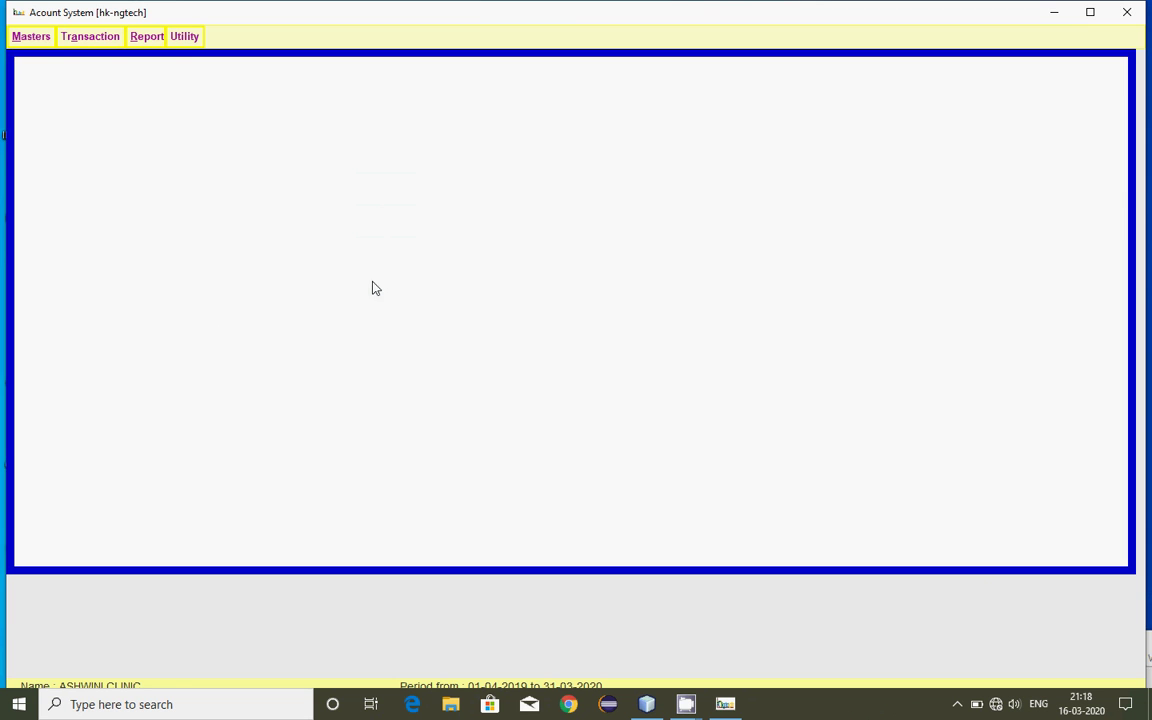
Step: View the Prescription Master listing Amlong 2.5, Dolo 650 and Synus 77, then close it
{"action": "left_click", "coordinate": [33, 38]}
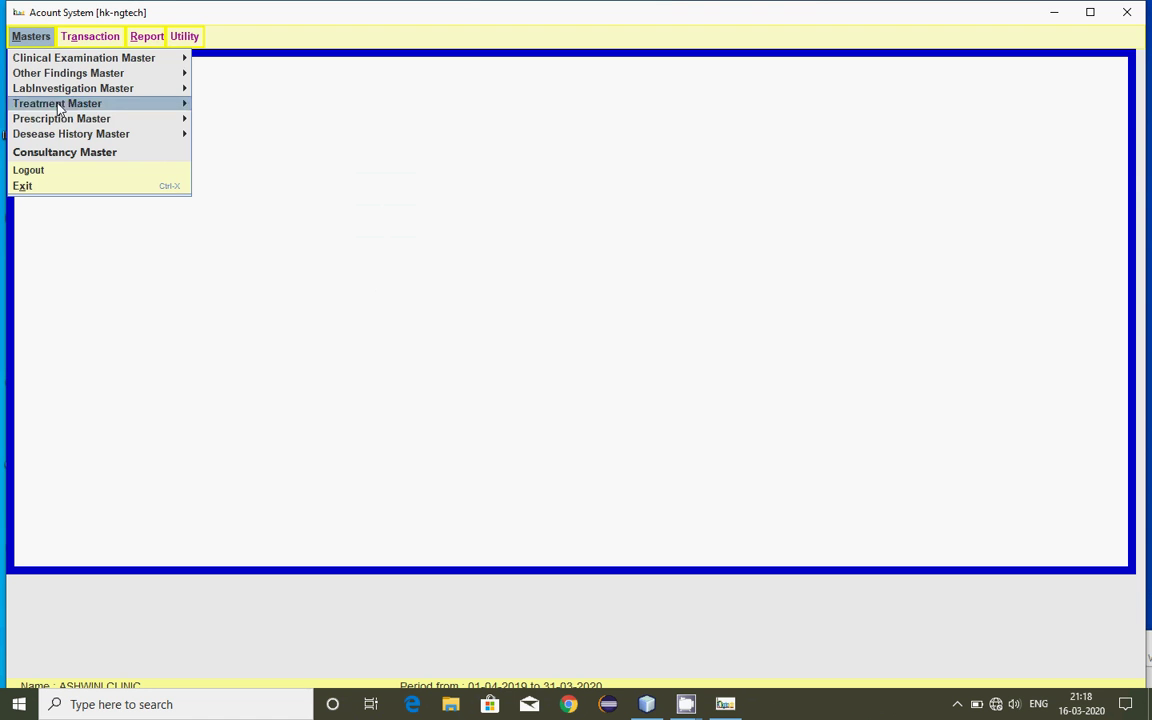
{"action": "mouse_move", "coordinate": [83, 122]}
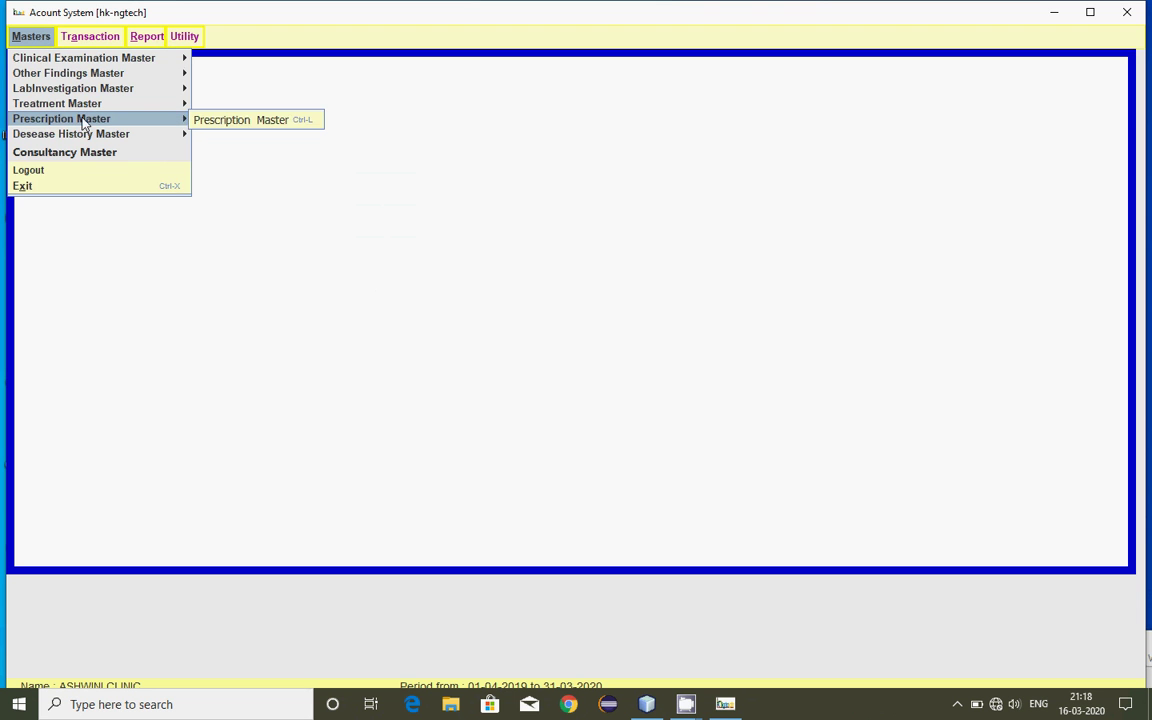
{"action": "left_click", "coordinate": [214, 123]}
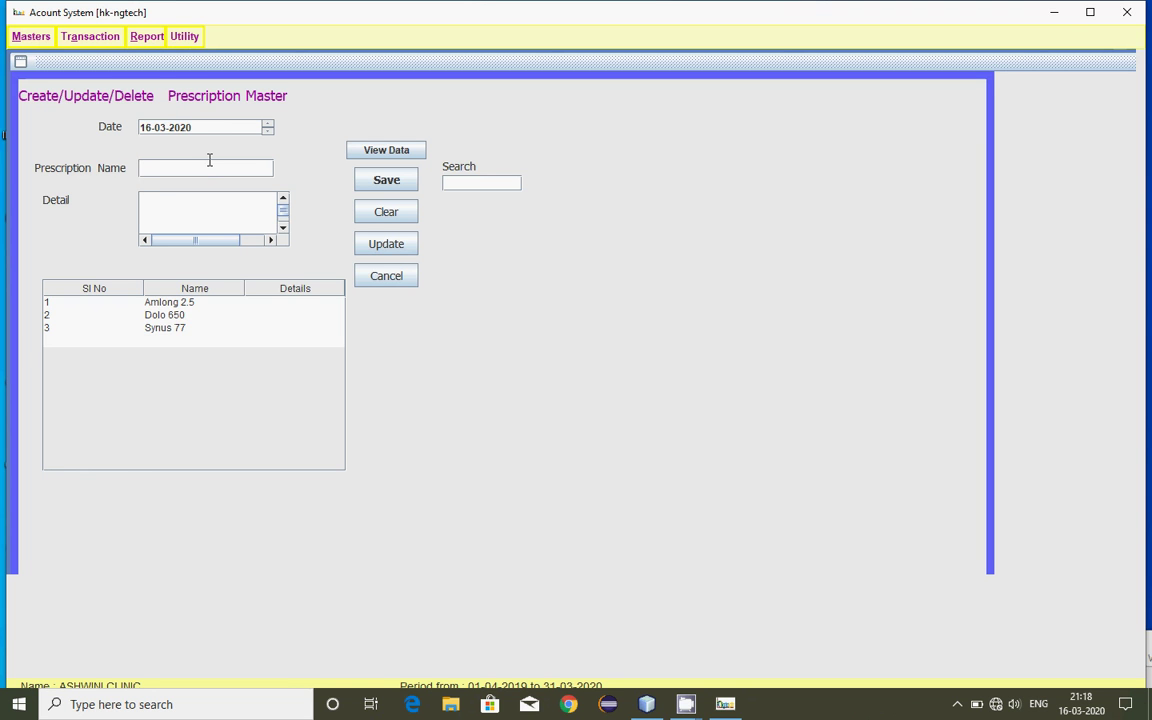
{"action": "left_click", "coordinate": [384, 280]}
Step: Open the Disease History Master form and cancel it
{"action": "left_click", "coordinate": [33, 37]}
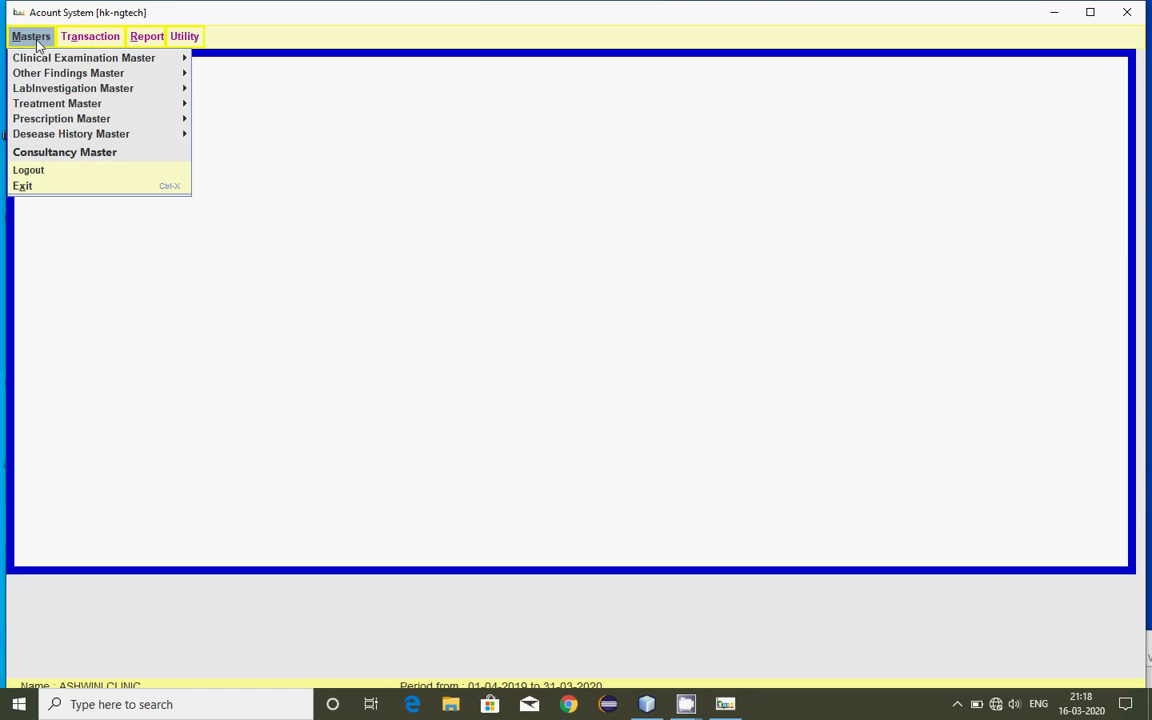
{"action": "mouse_move", "coordinate": [87, 142]}
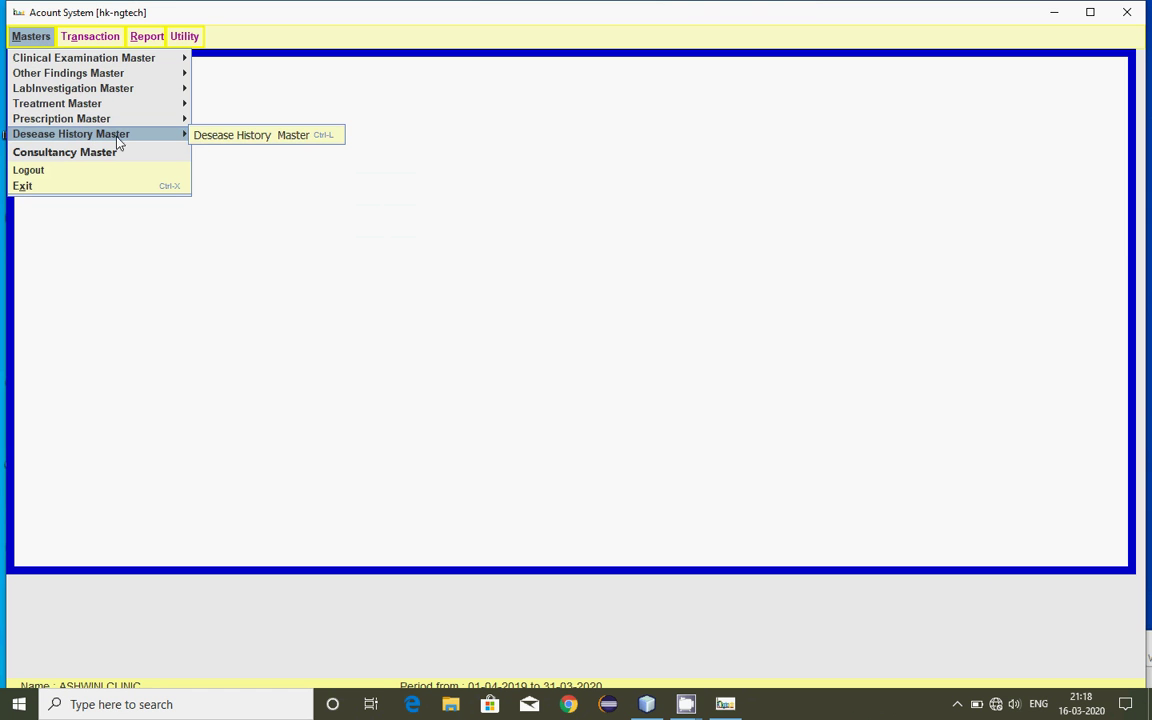
{"action": "left_click", "coordinate": [206, 140]}
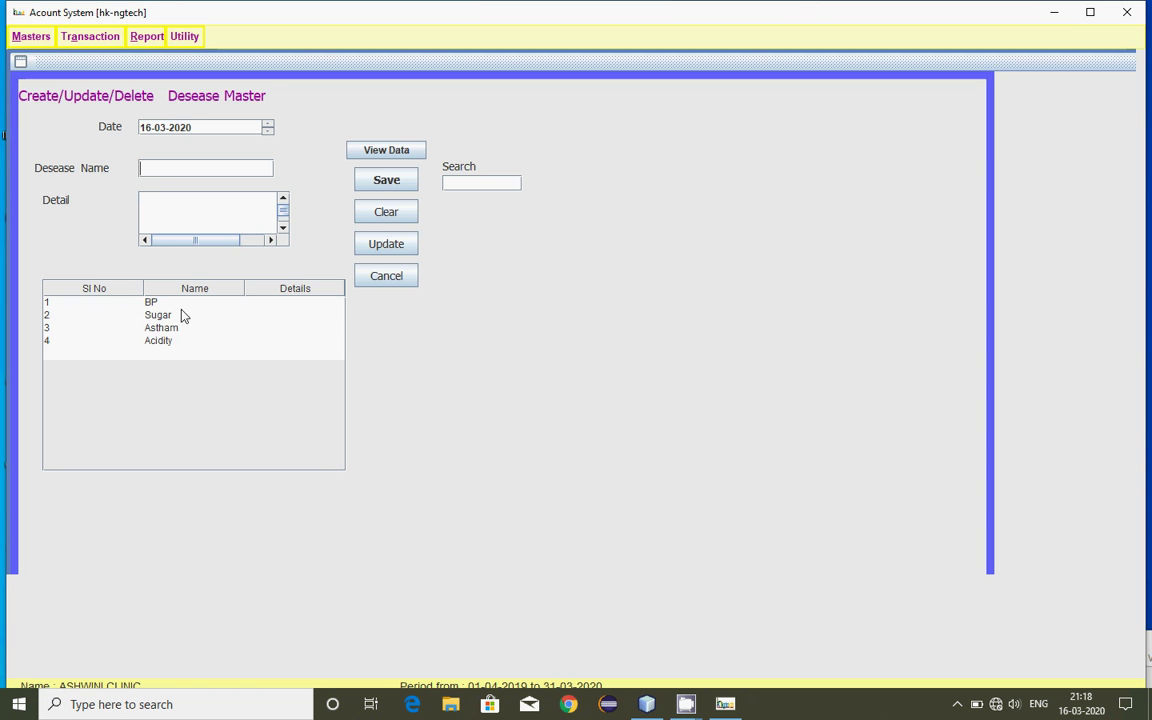
{"action": "left_click", "coordinate": [371, 284]}
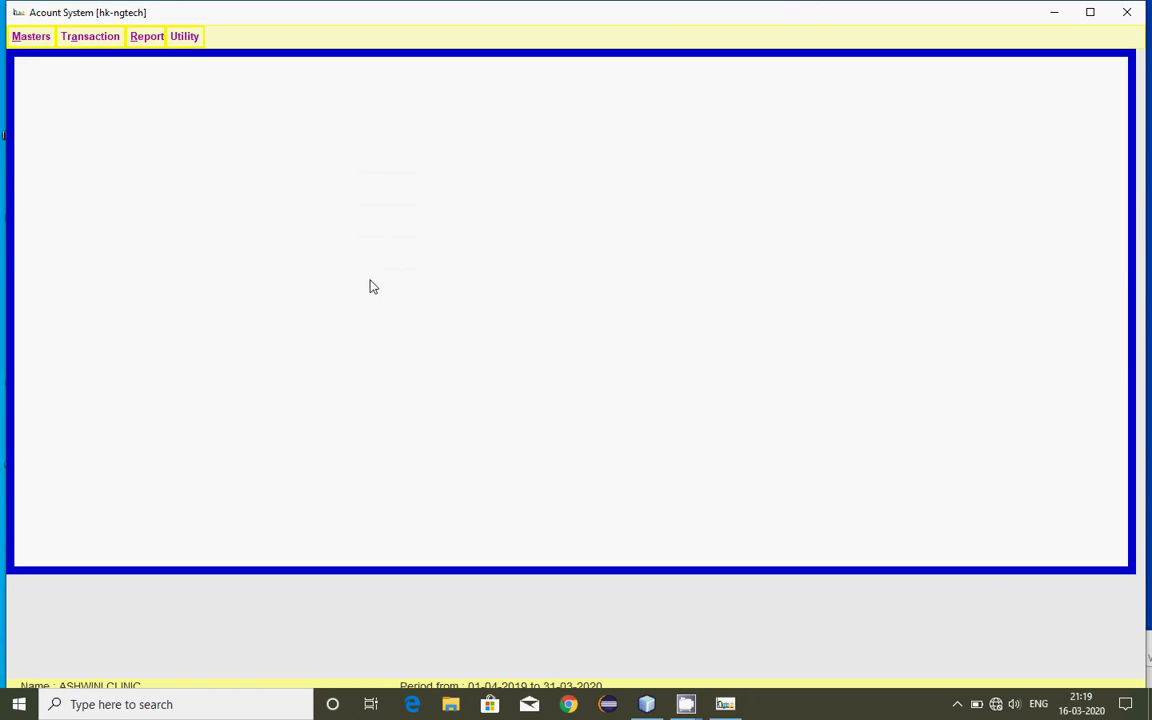
Step: Load the Dressing charge in the Consultancy Master, then close the form
{"action": "left_click", "coordinate": [31, 38]}
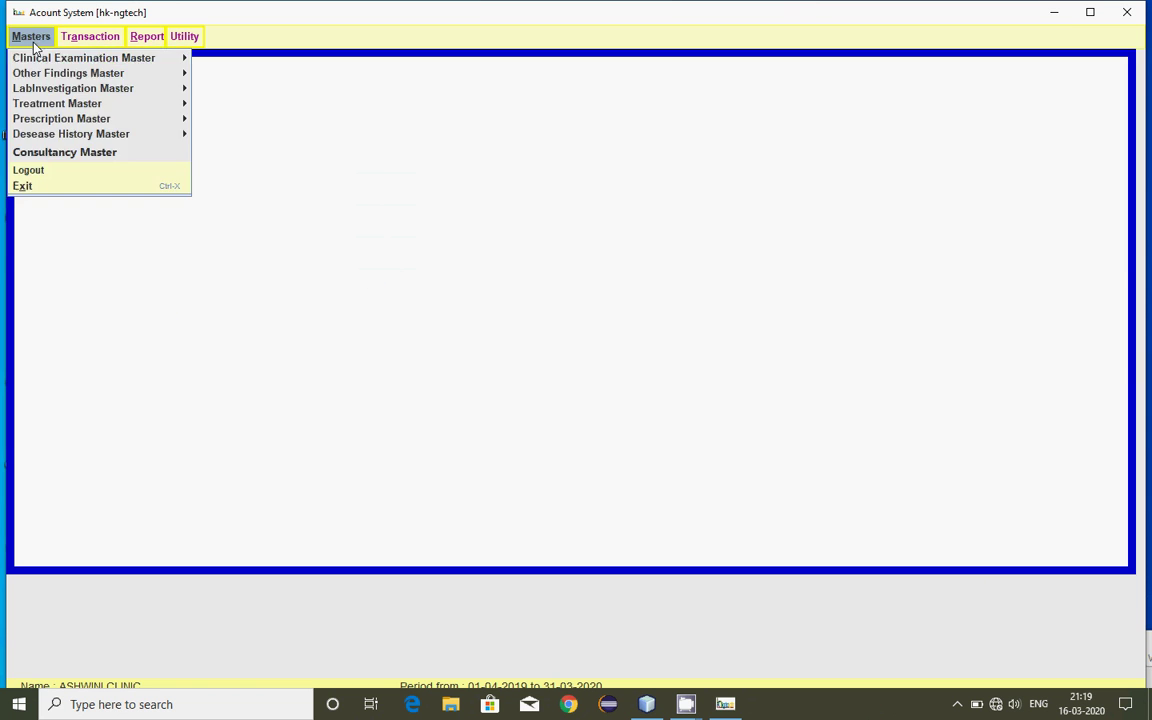
{"action": "left_click", "coordinate": [70, 156]}
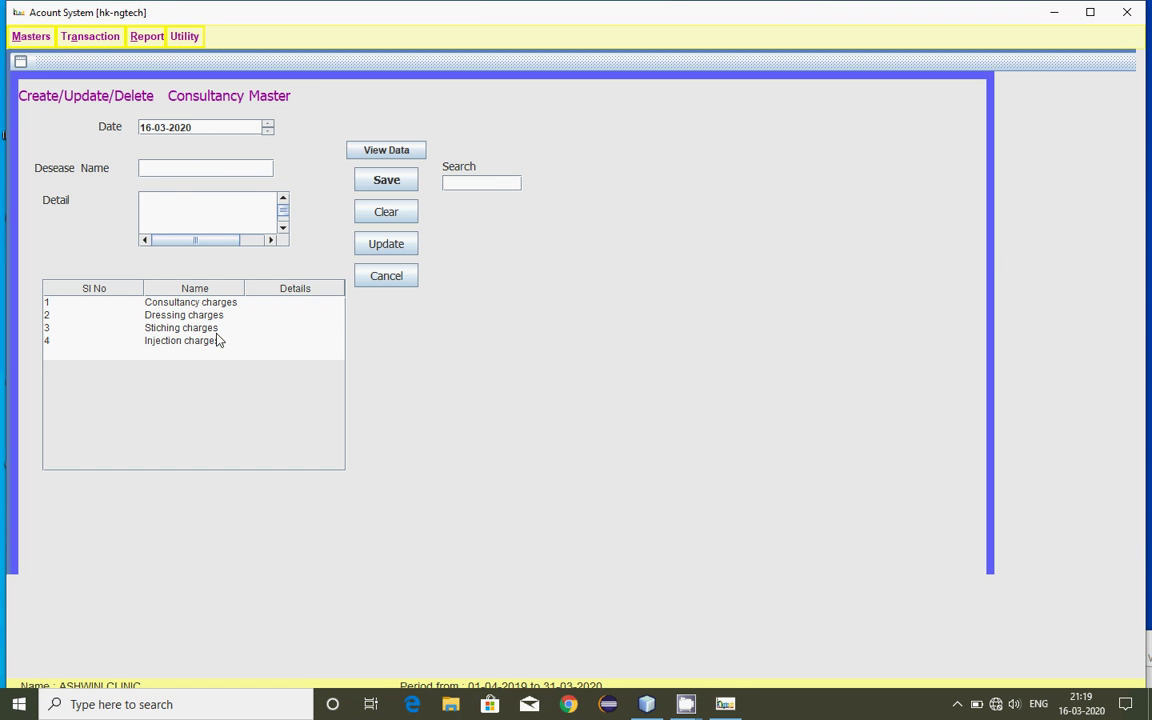
{"action": "left_click", "coordinate": [186, 316]}
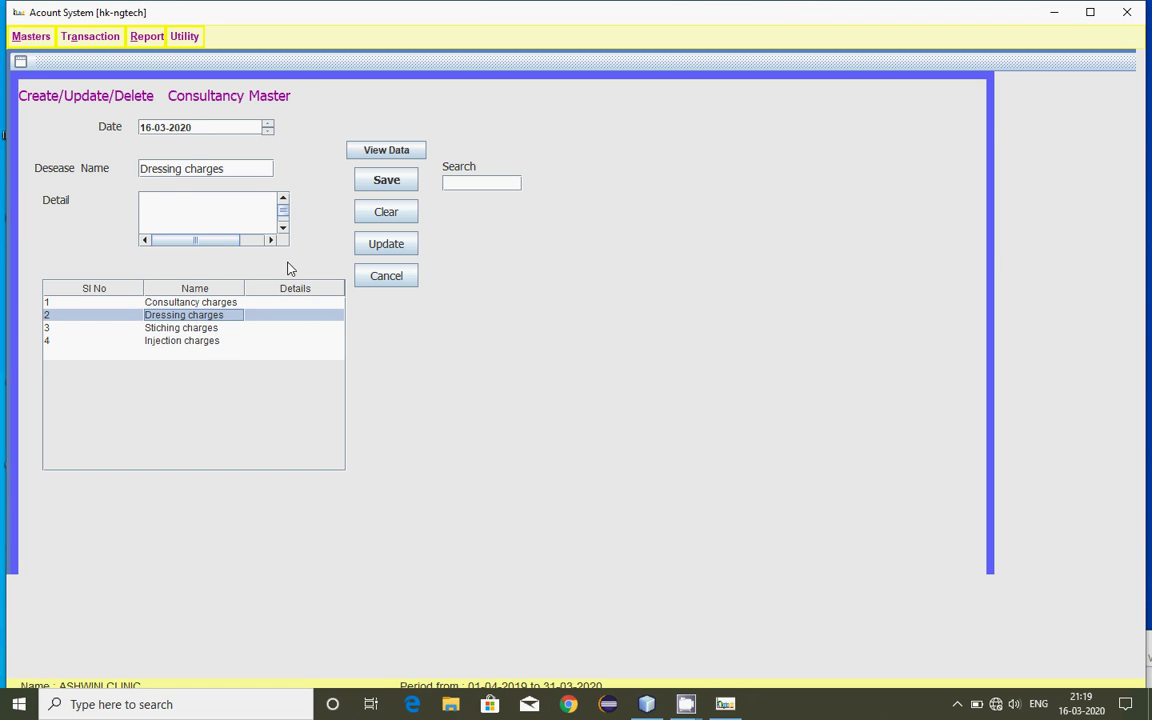
{"action": "left_click", "coordinate": [211, 216]}
{"action": "left_click", "coordinate": [382, 280]}
{"action": "left_click", "coordinate": [31, 37]}
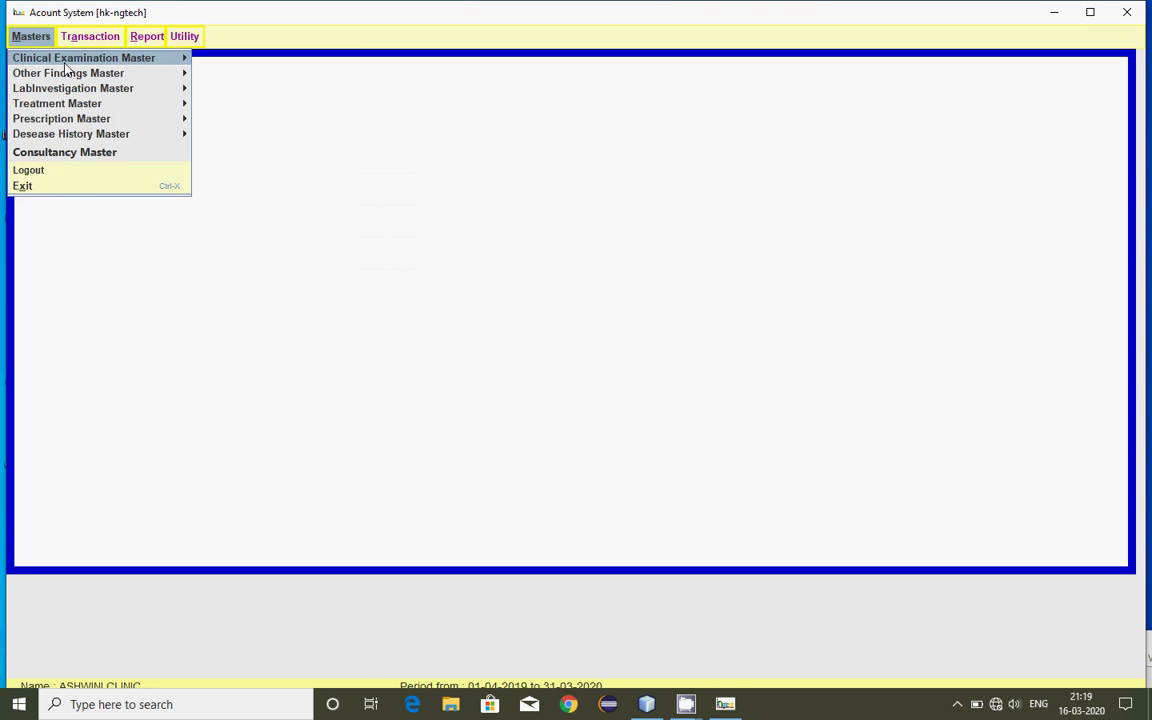
{"action": "mouse_move", "coordinate": [91, 45]}
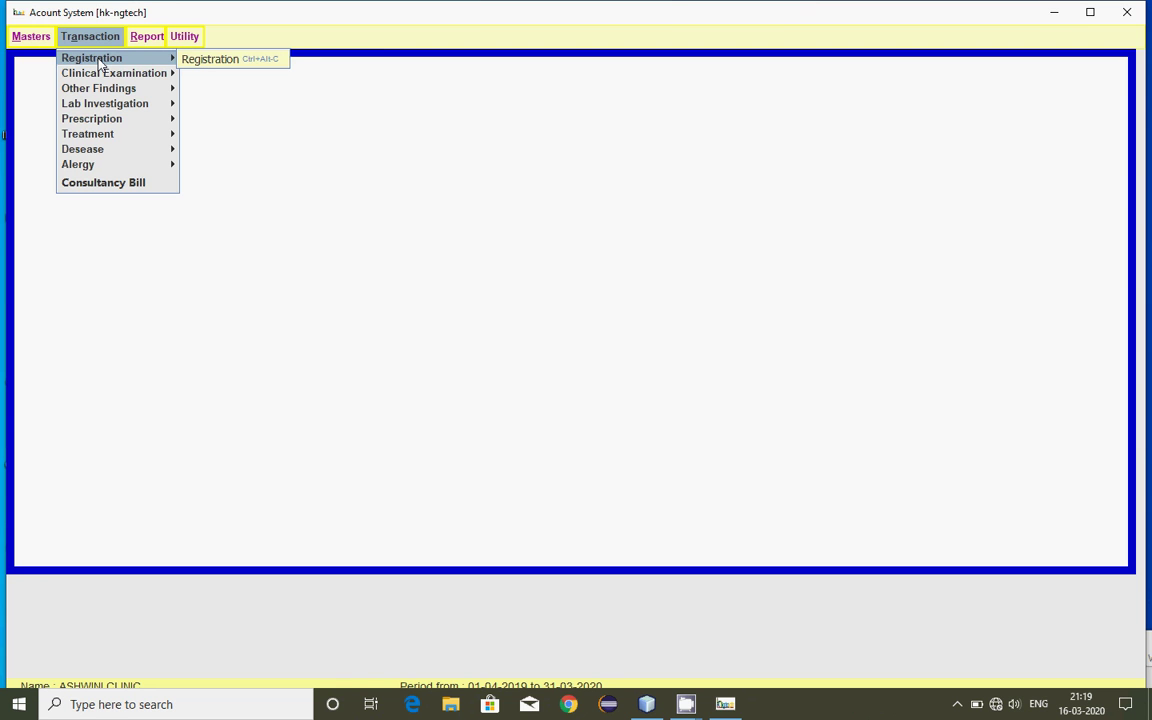
Step: Open patient Registration at entry 5 and choose Male as the new patient's gender
{"action": "left_click", "coordinate": [211, 62]}
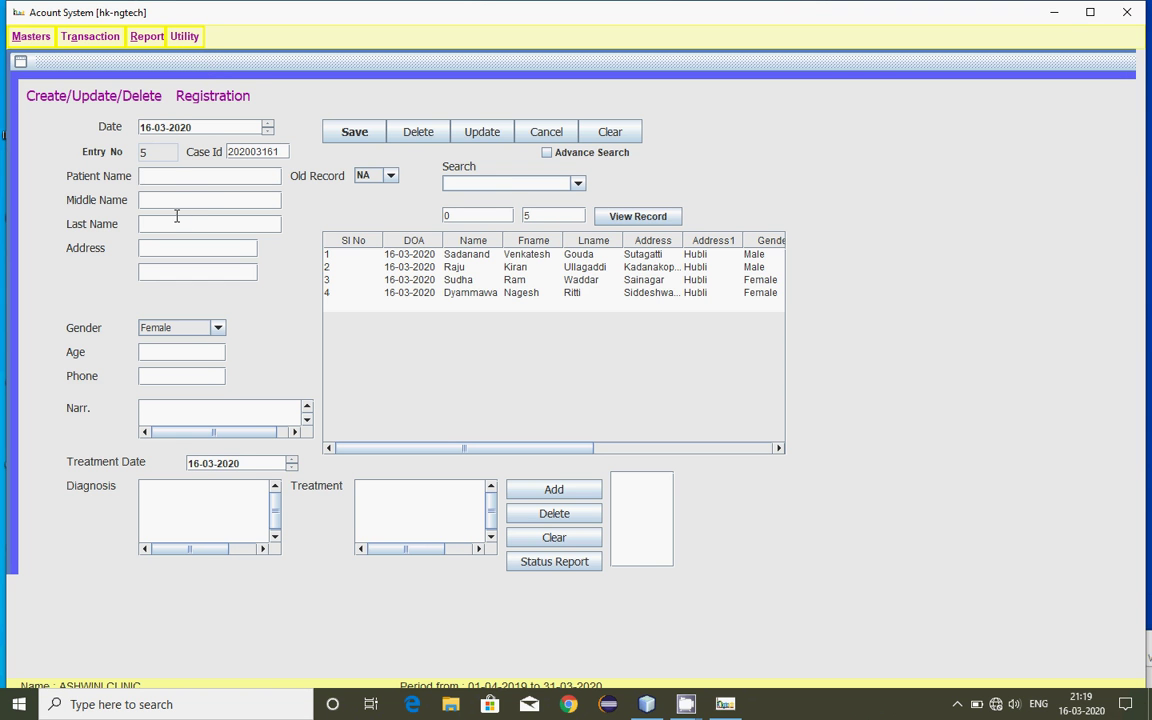
{"action": "left_click", "coordinate": [180, 180]}
{"action": "left_click", "coordinate": [217, 327]}
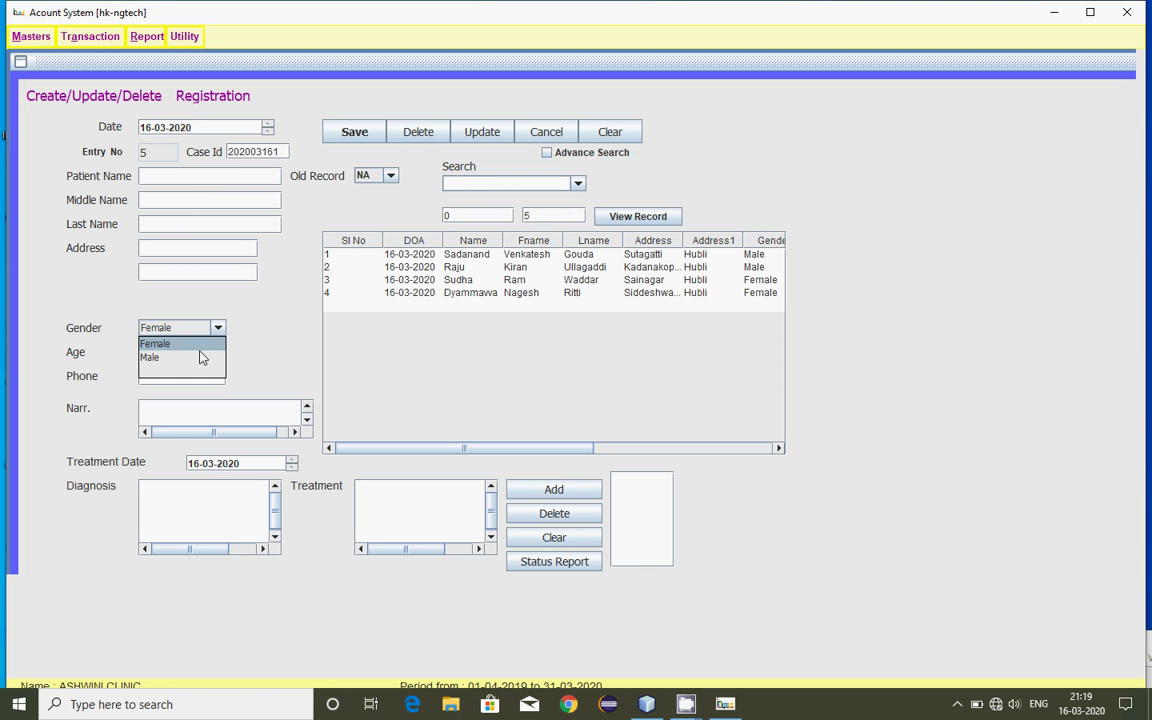
{"action": "left_click", "coordinate": [200, 358]}
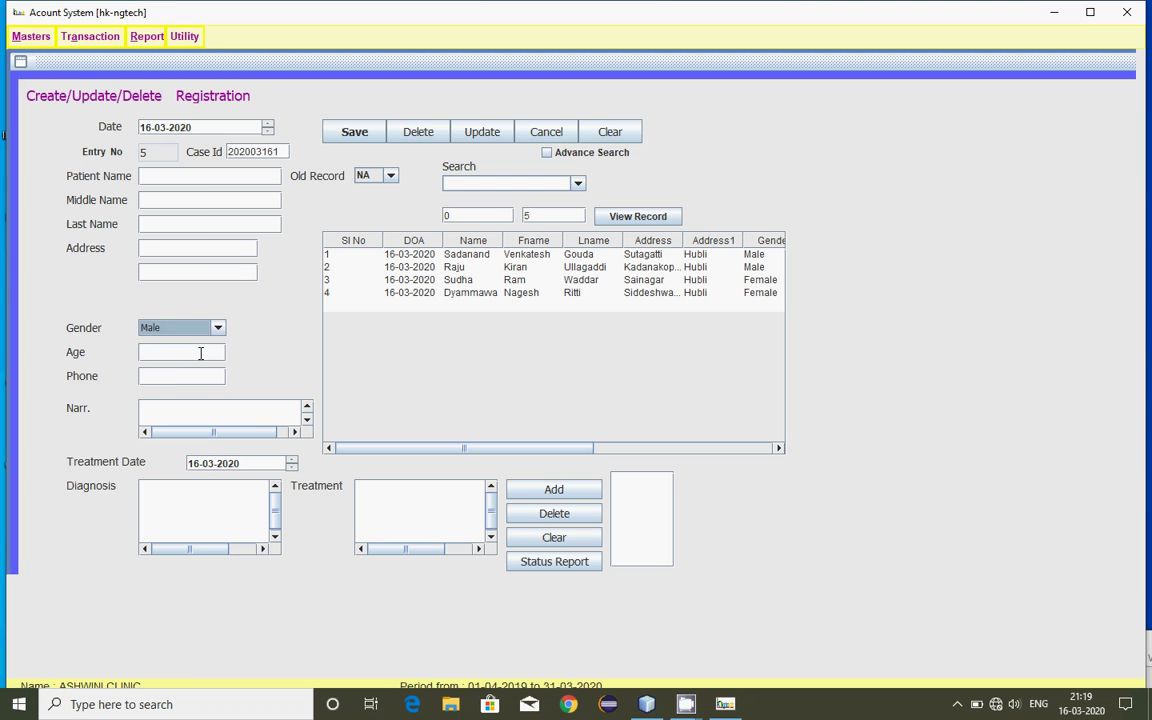
{"action": "left_click", "coordinate": [180, 405]}
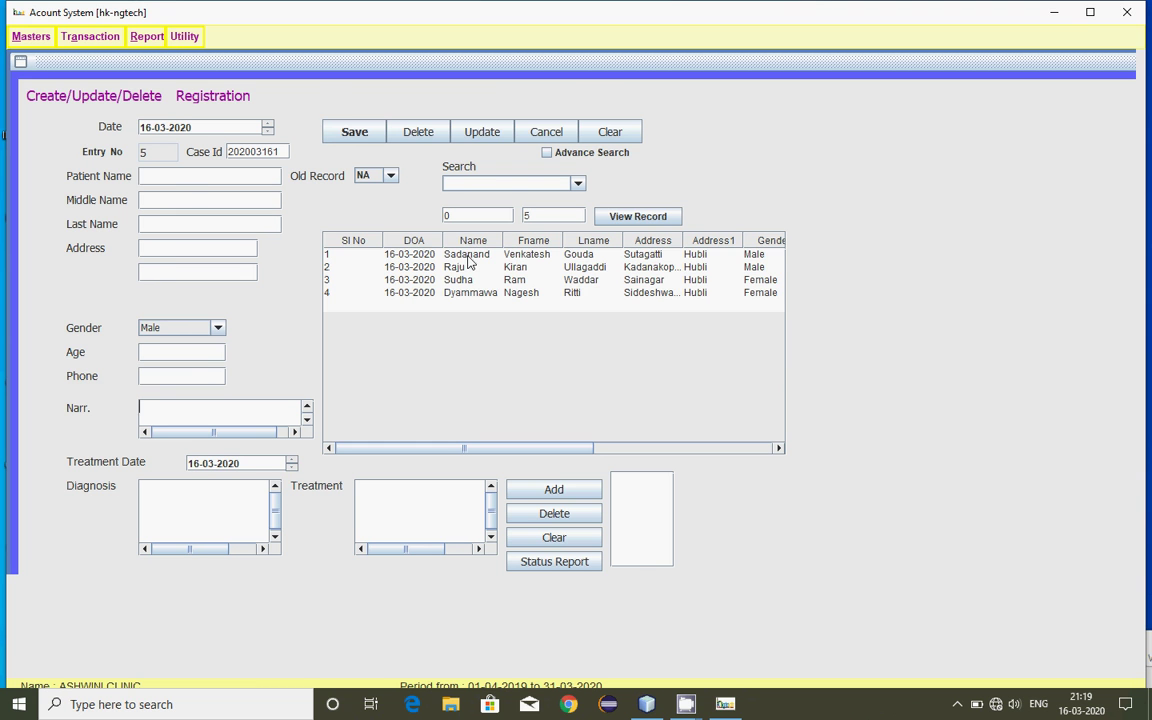
Step: Load the first patient's record, open treatment entry 2, and erase its treatment and diagnosis text
{"action": "left_click", "coordinate": [468, 258]}
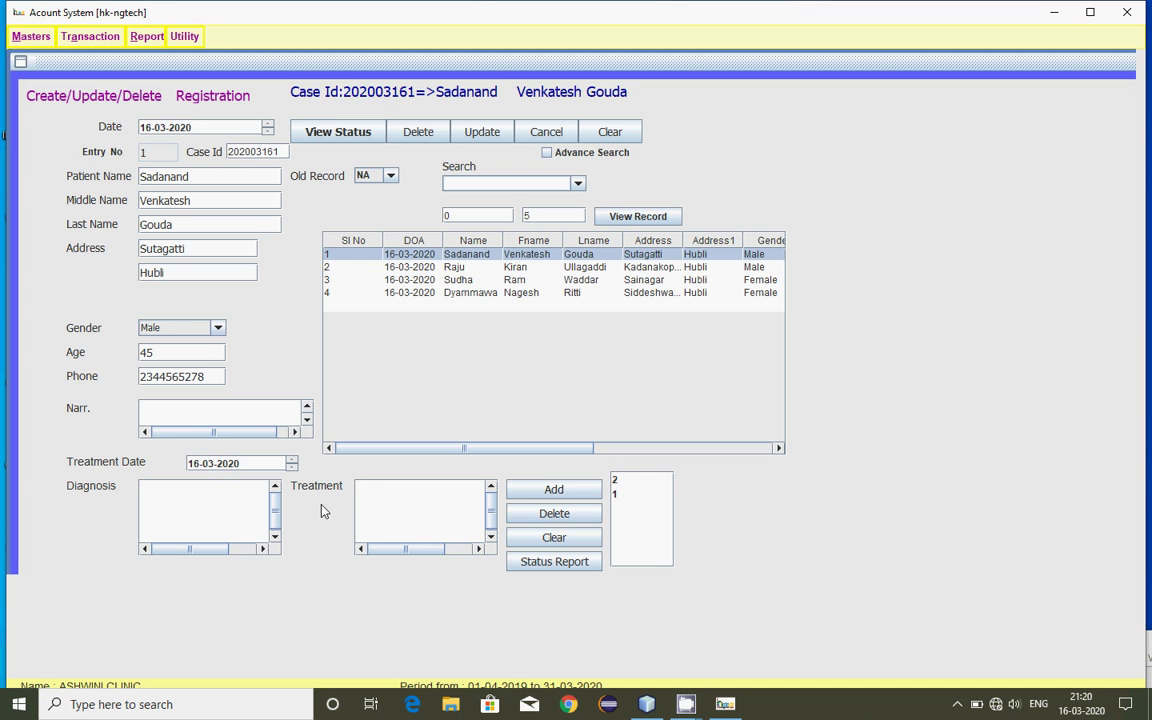
{"action": "left_click", "coordinate": [368, 501]}
{"action": "left_click", "coordinate": [622, 484]}
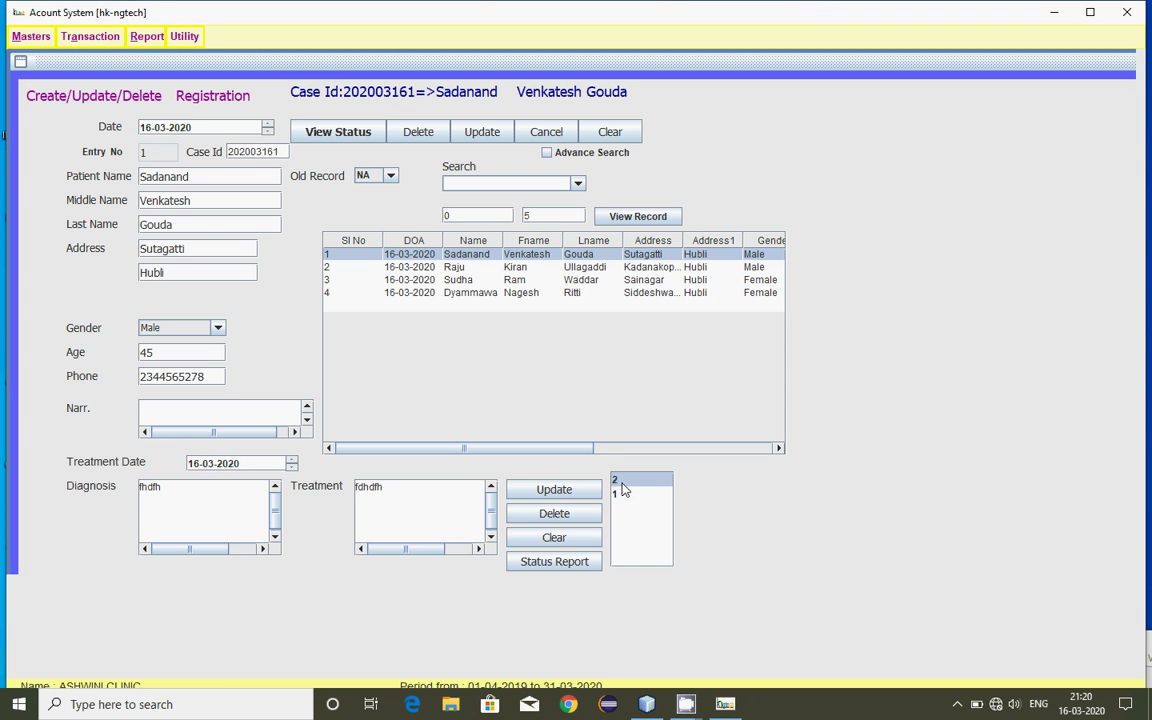
{"action": "left_click_drag", "start_coordinate": [421, 486], "coordinate": [342, 493]}
{"action": "key", "text": "BackSpace"}
{"action": "left_click_drag", "start_coordinate": [193, 494], "coordinate": [129, 494]}
{"action": "key", "text": "BackSpace"}
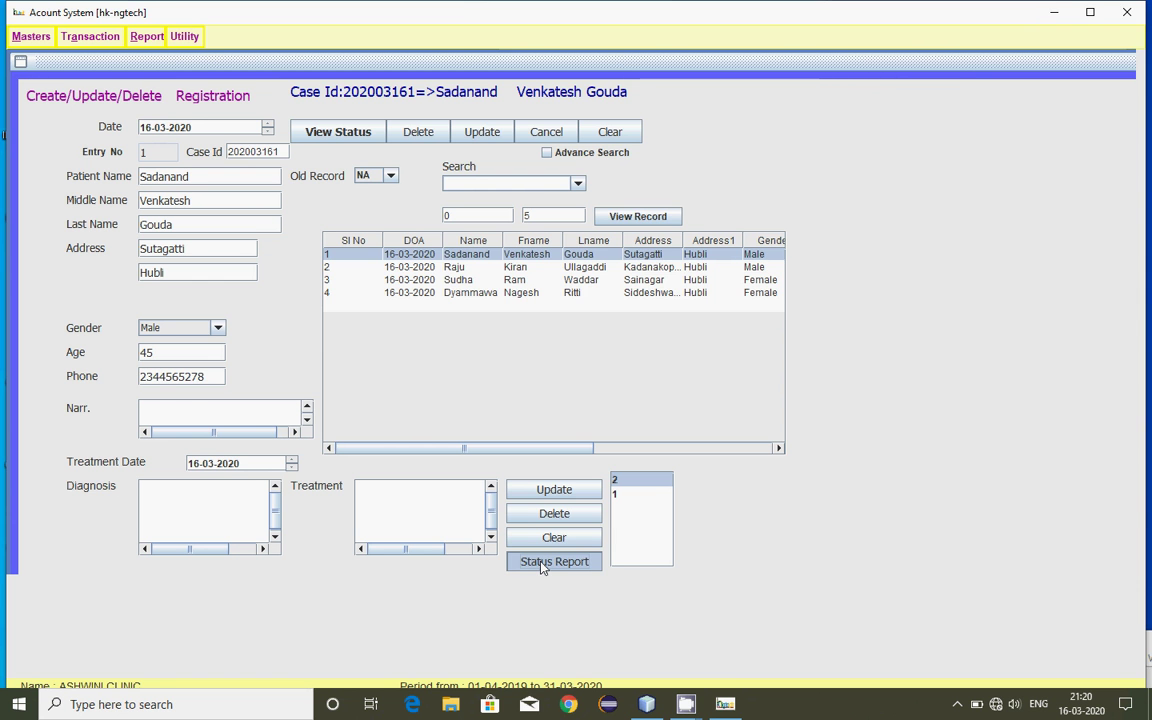
{"action": "left_click", "coordinate": [541, 566]}
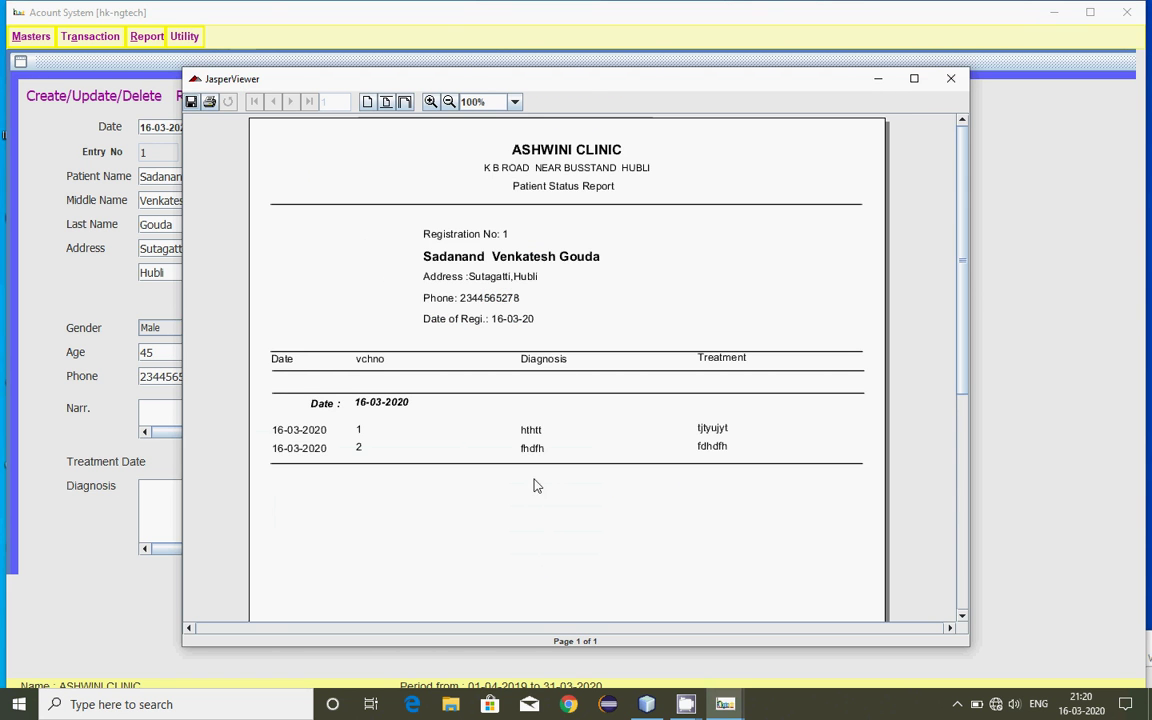
{"action": "left_click", "coordinate": [950, 79]}
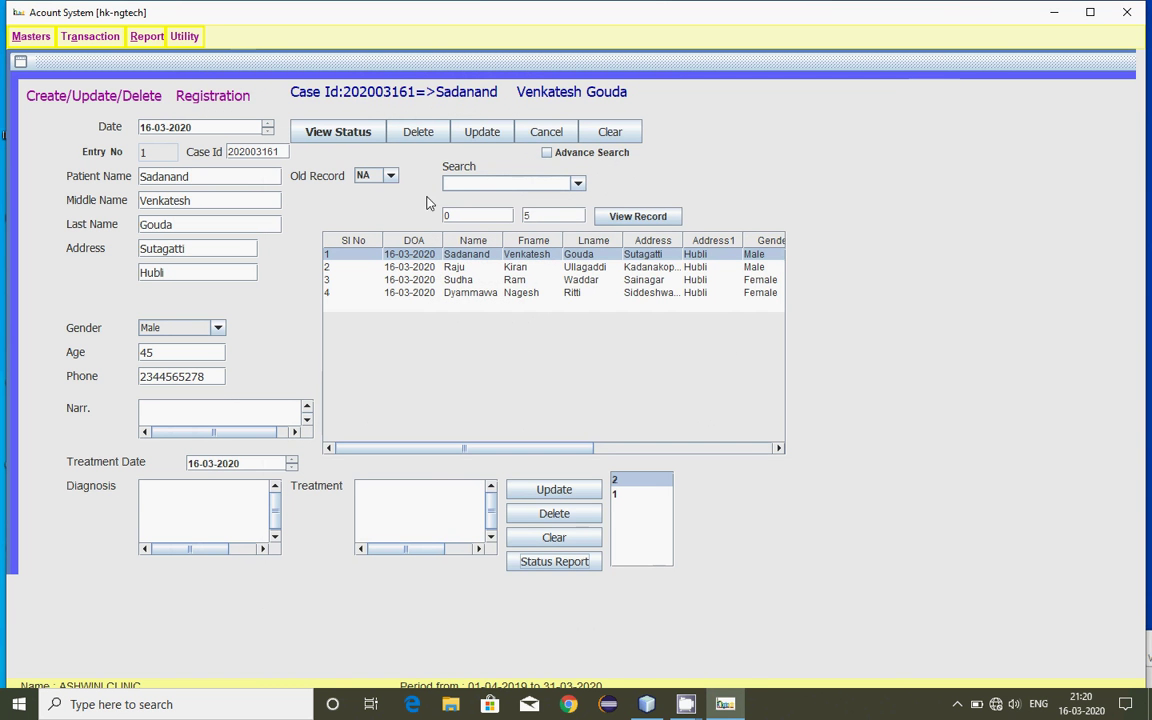
{"action": "left_click", "coordinate": [359, 139]}
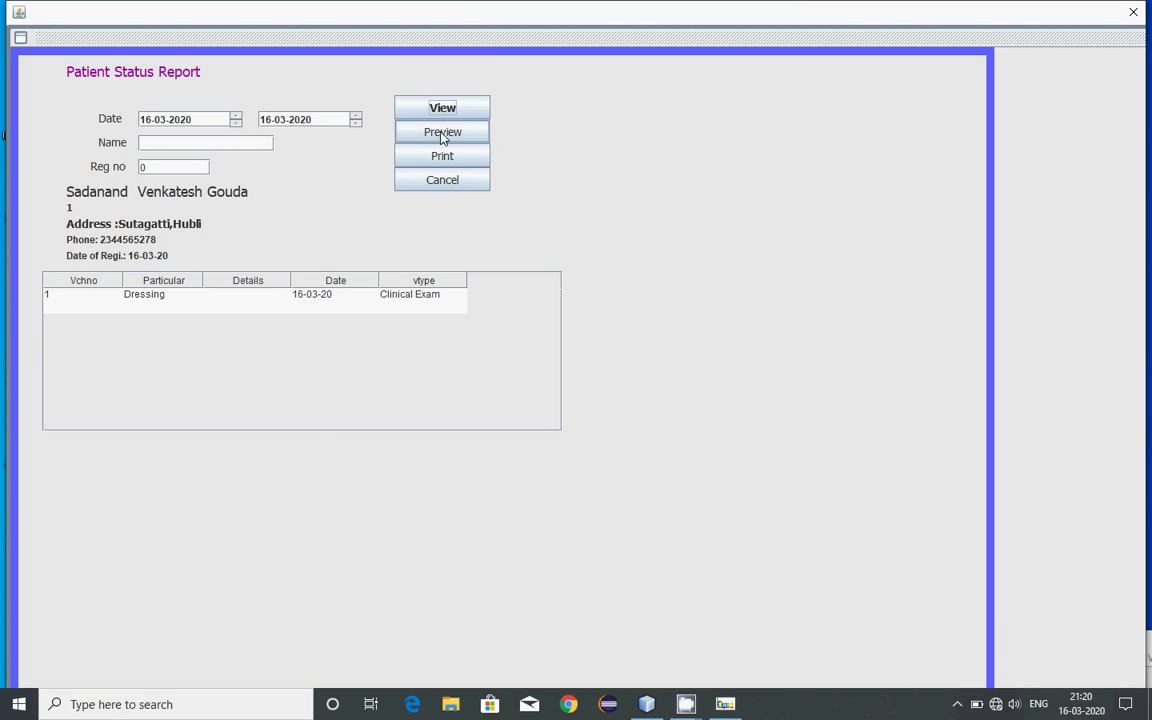
Step: Select the first patient in the Patient Status Report, preview it, then close the report windows
{"action": "left_click", "coordinate": [203, 146]}
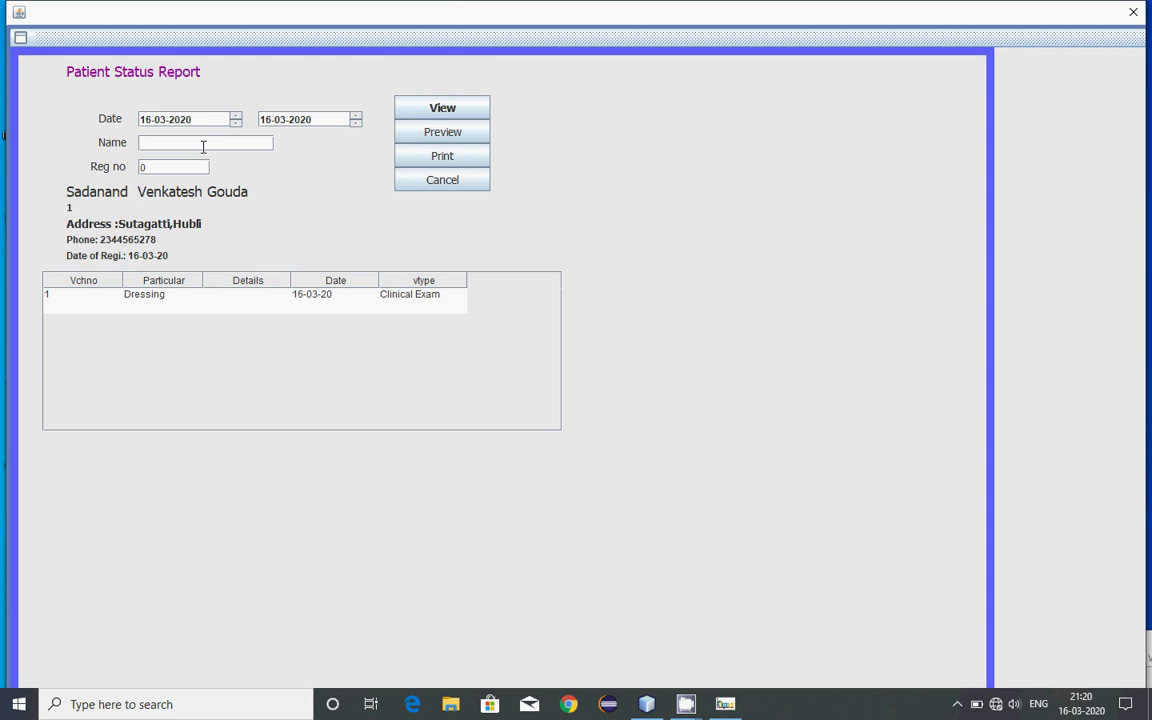
{"action": "key", "text": "Down"}
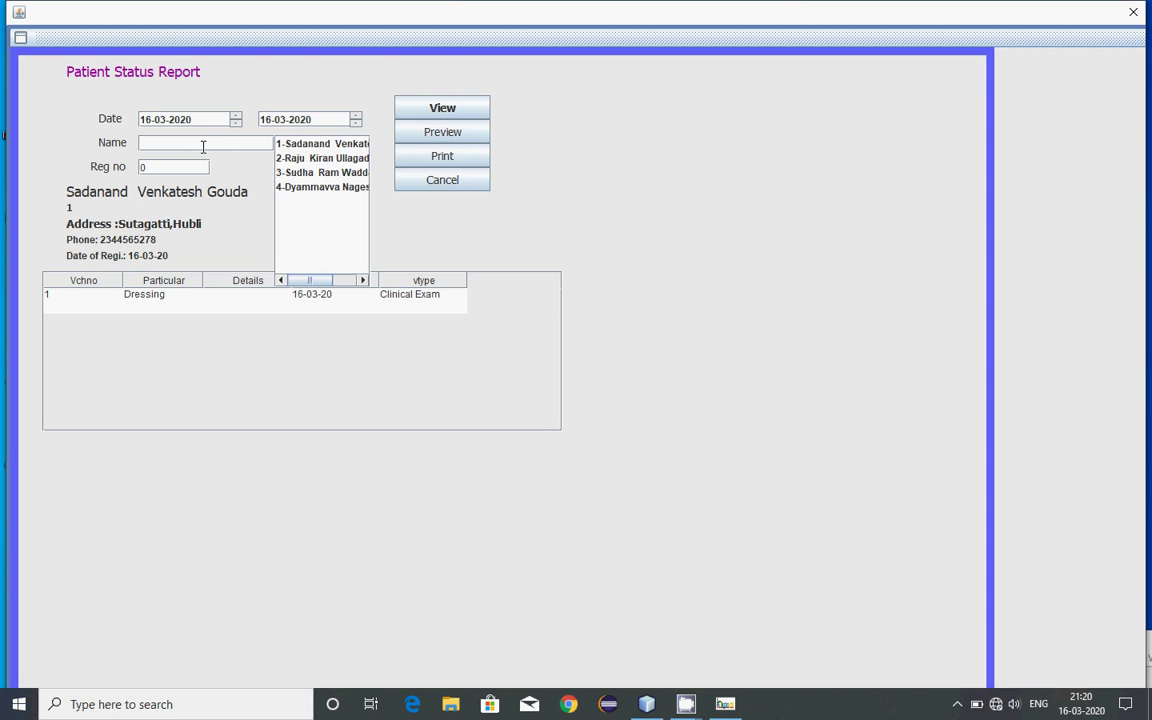
{"action": "key", "text": "Down"}
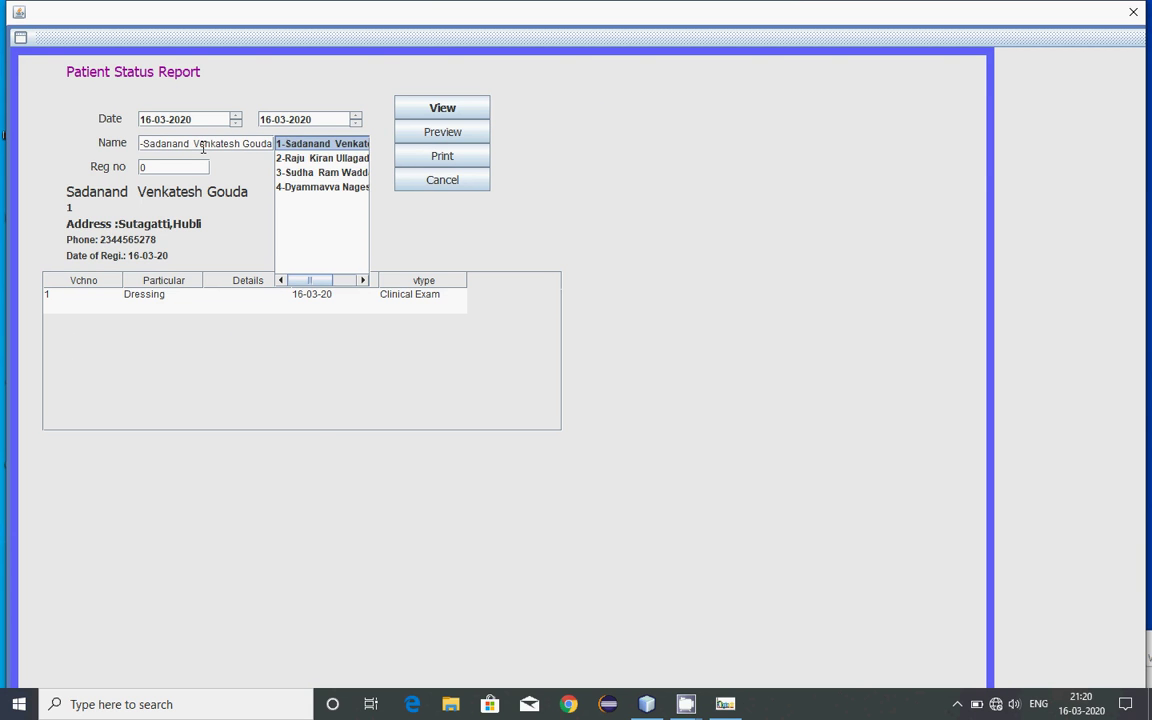
{"action": "key", "text": "Return"}
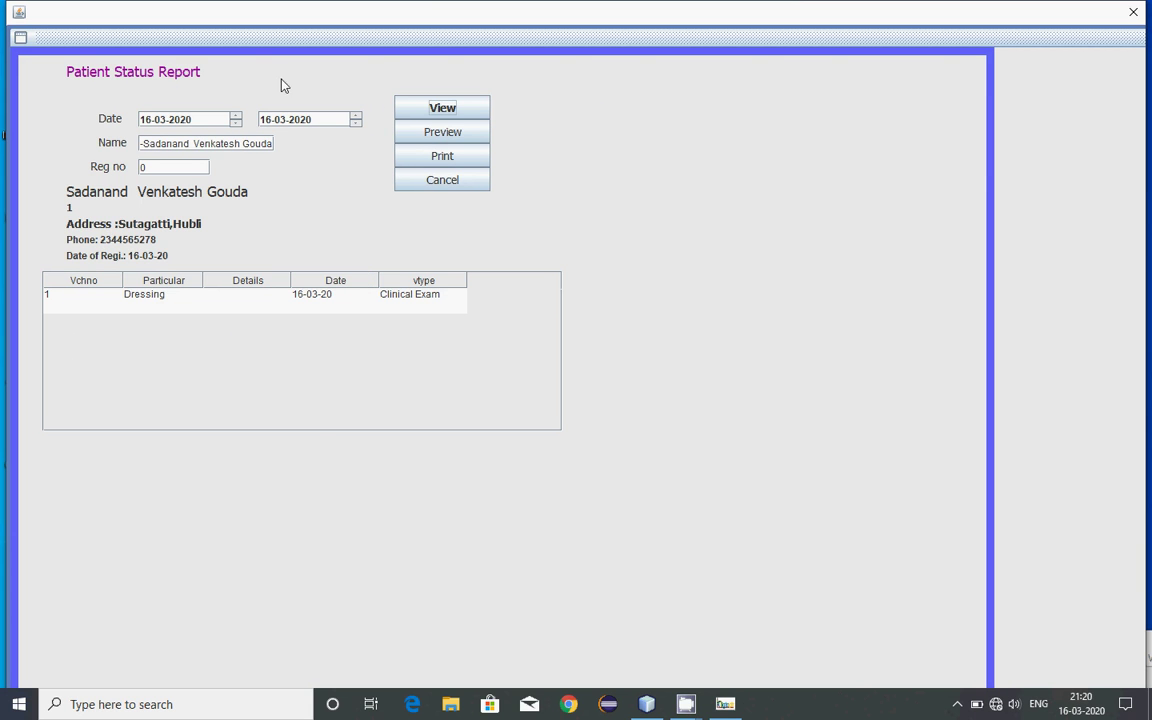
{"action": "left_click", "coordinate": [434, 136]}
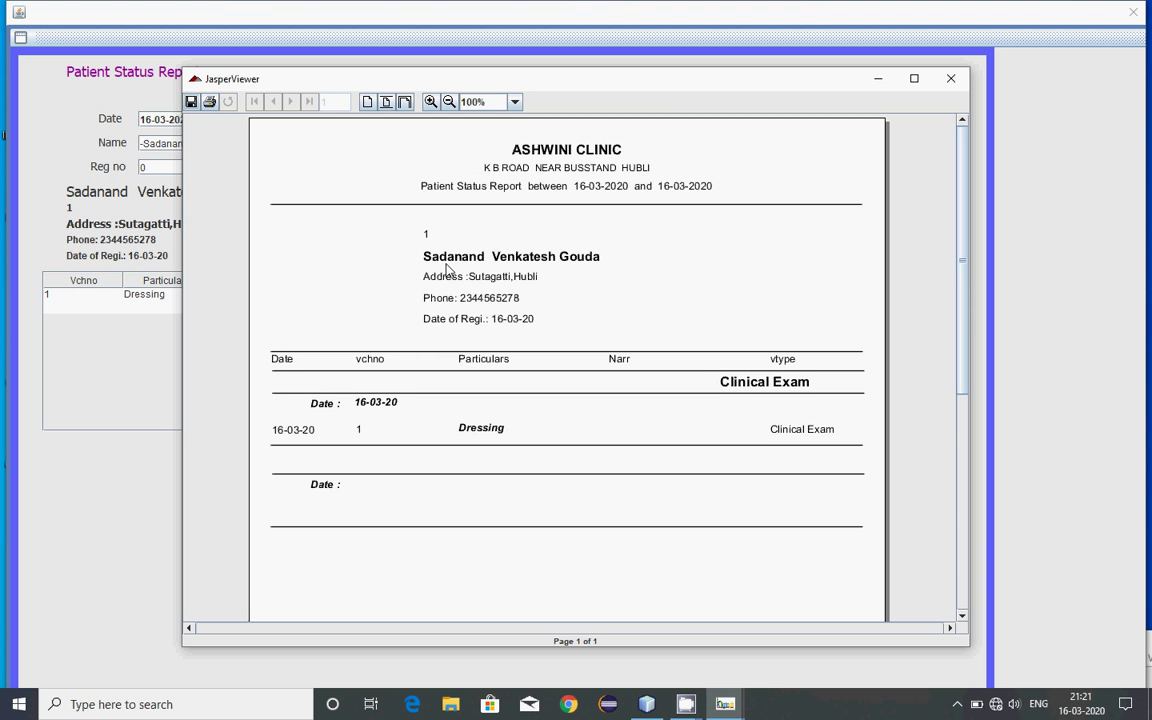
{"action": "left_click", "coordinate": [955, 80]}
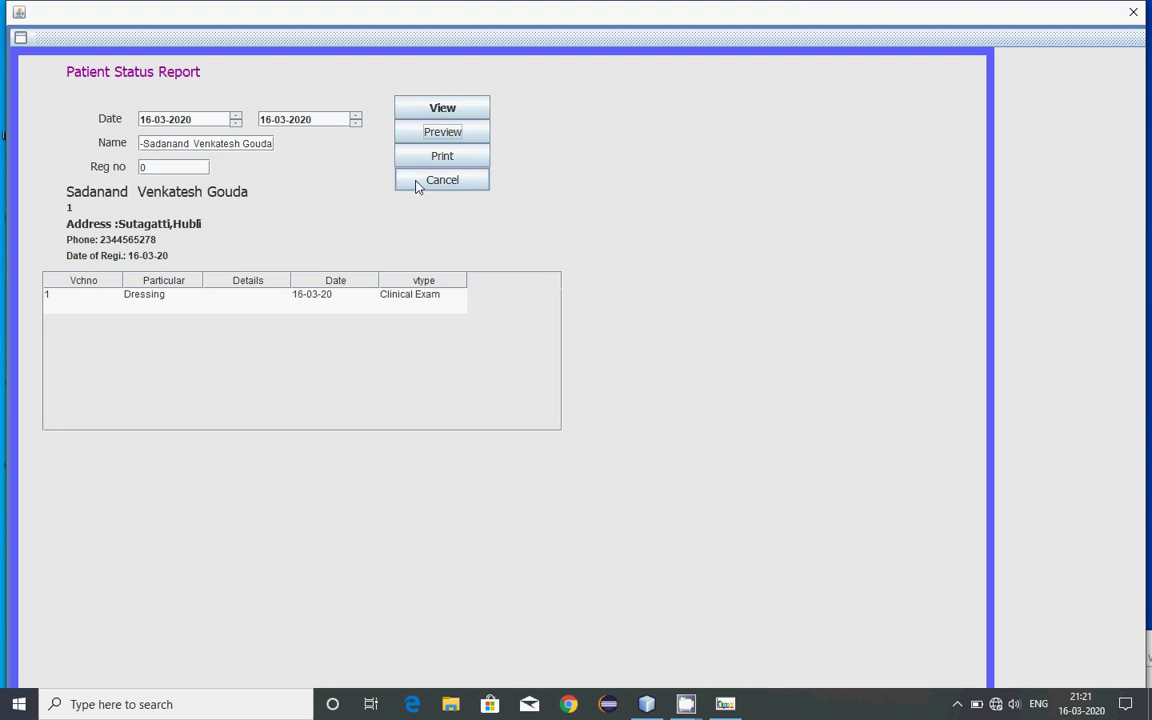
{"action": "left_click", "coordinate": [442, 184]}
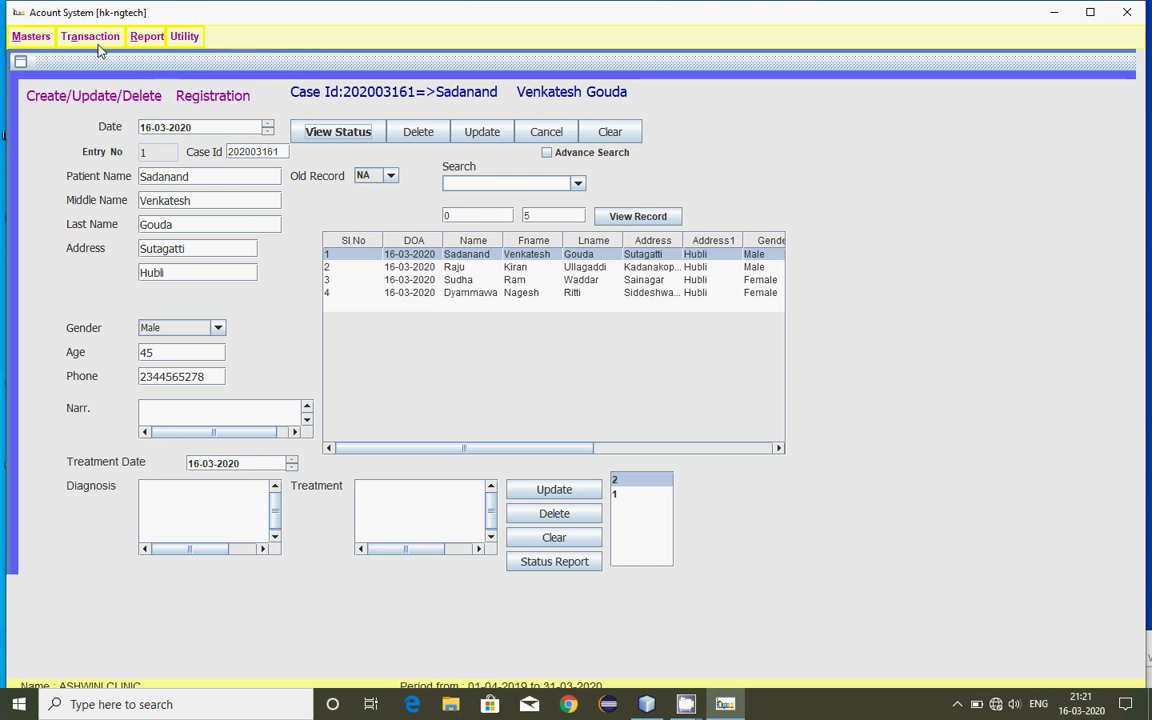
Step: Open Clinical Examination and select the patient with registration 1
{"action": "left_click", "coordinate": [92, 37]}
{"action": "mouse_move", "coordinate": [109, 72]}
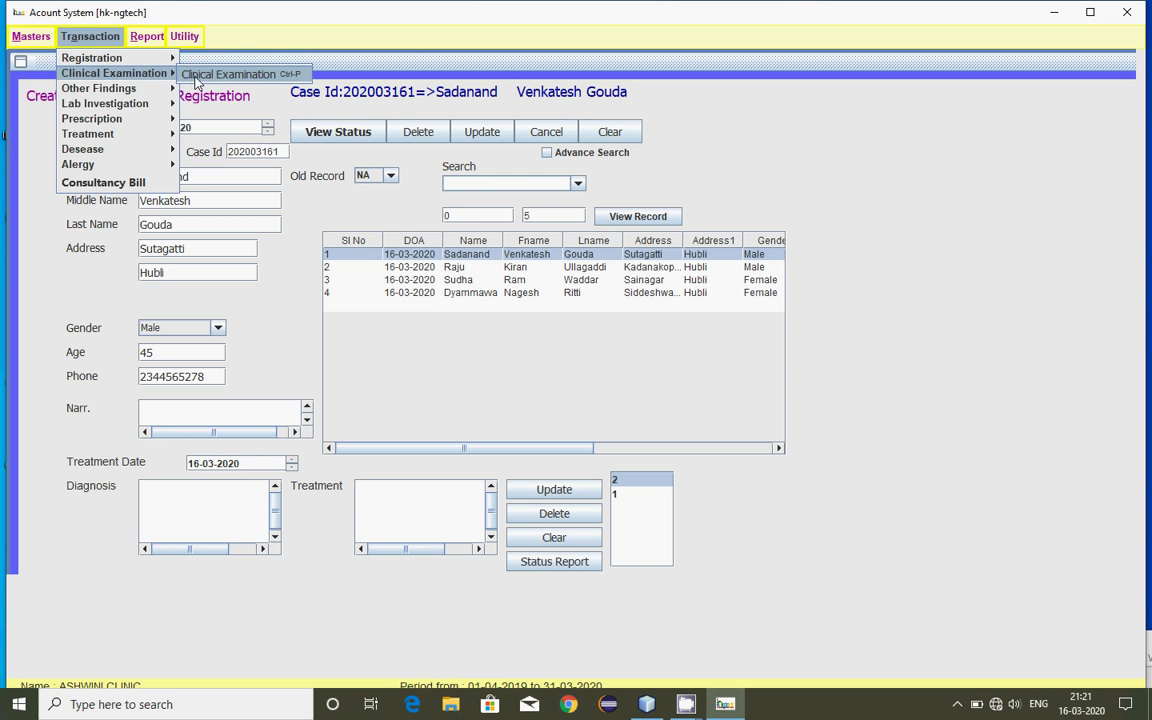
{"action": "left_click", "coordinate": [197, 76]}
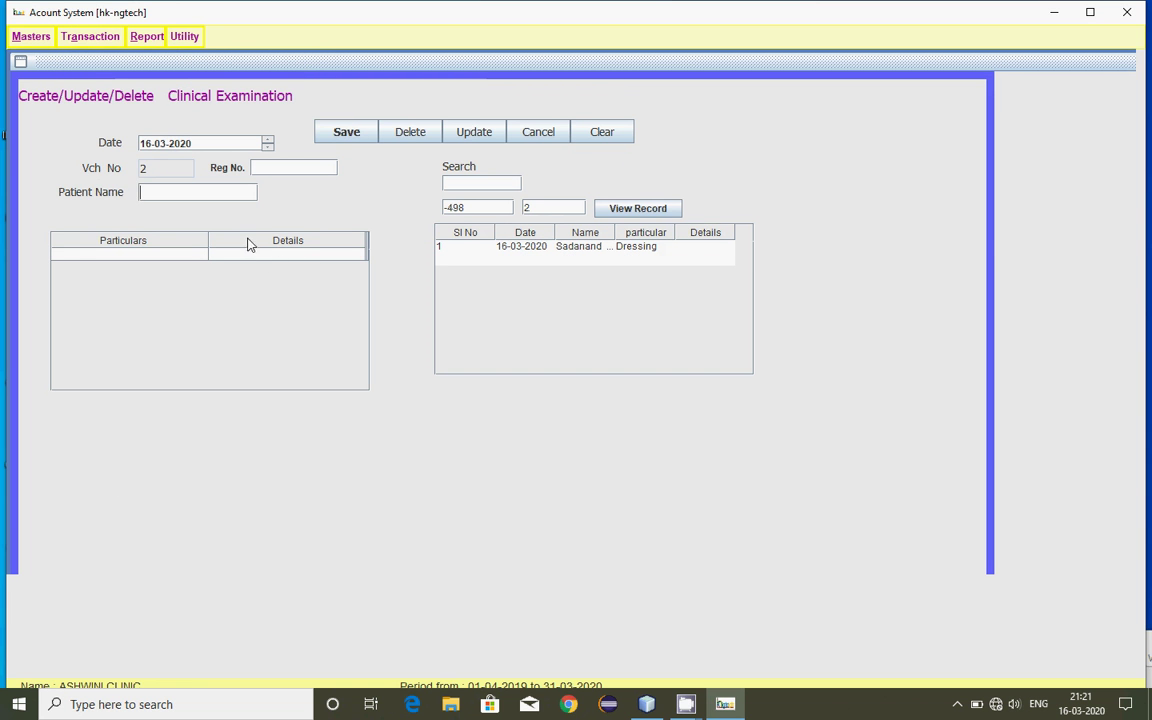
{"action": "left_click", "coordinate": [172, 192]}
{"action": "left_click", "coordinate": [173, 192]}
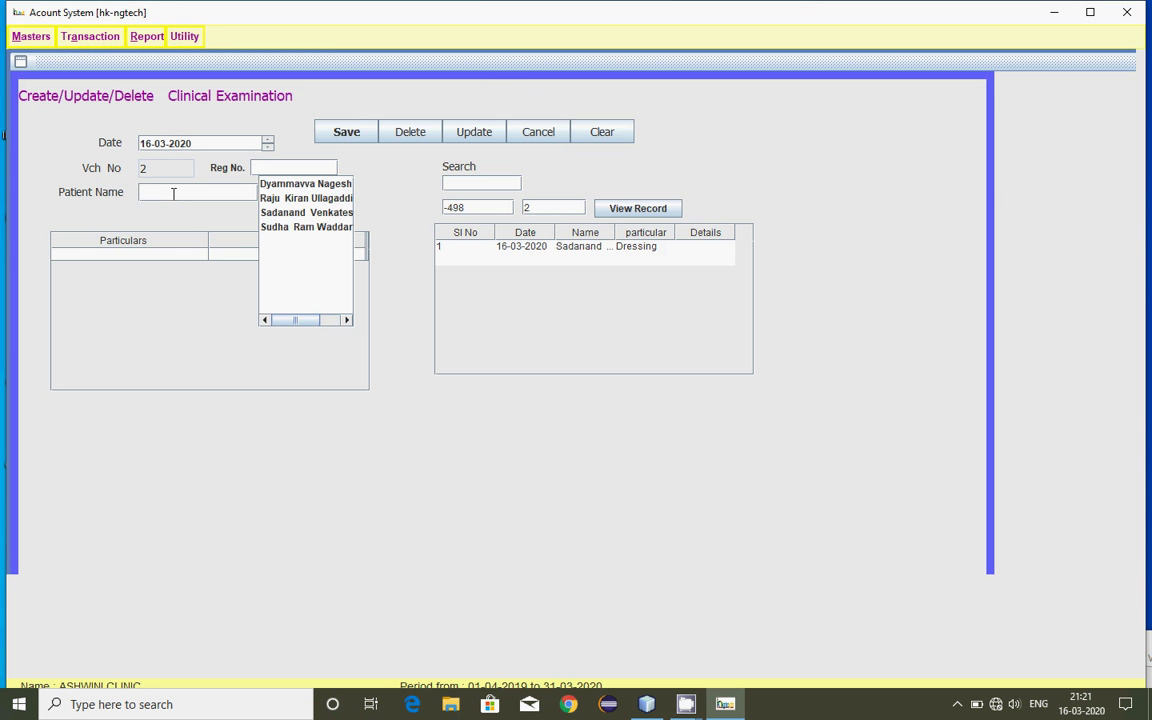
{"action": "key", "text": "Down"}
{"action": "key", "text": "Down"}
{"action": "key", "text": "Down"}
{"action": "key", "text": "Return"}
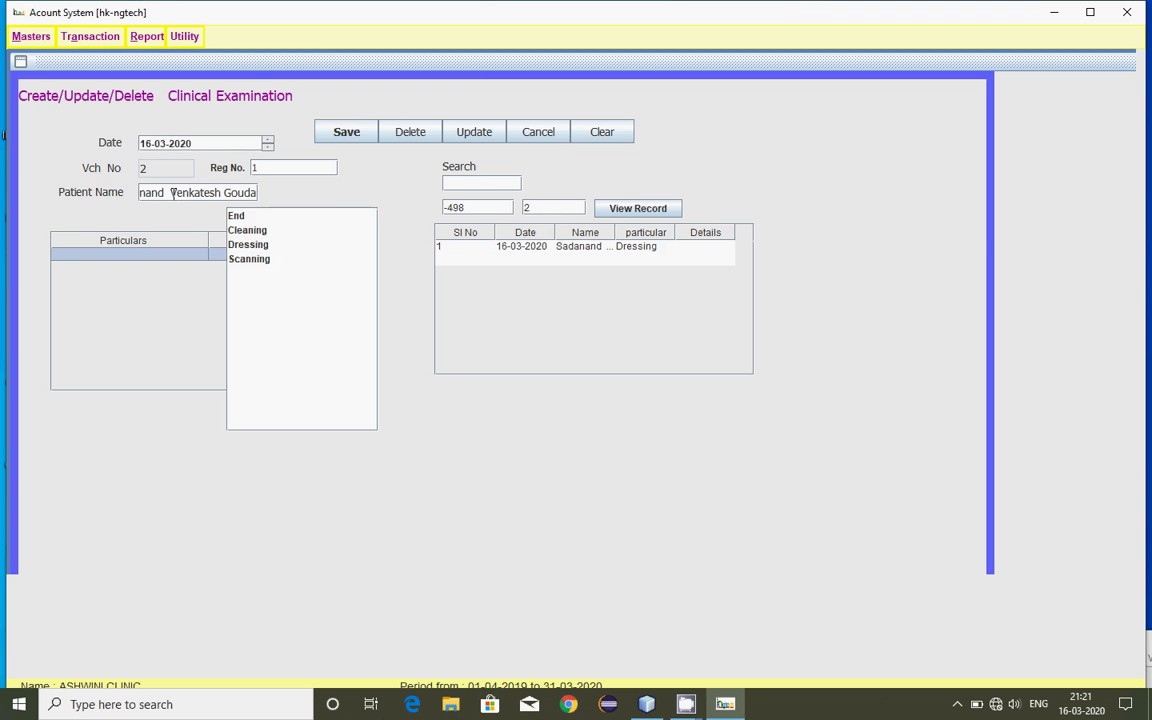
Step: Add Dressing as the particular, close the list with End, and save the exam
{"action": "key", "text": "Down"}
{"action": "key", "text": "Down"}
{"action": "key", "text": "Down"}
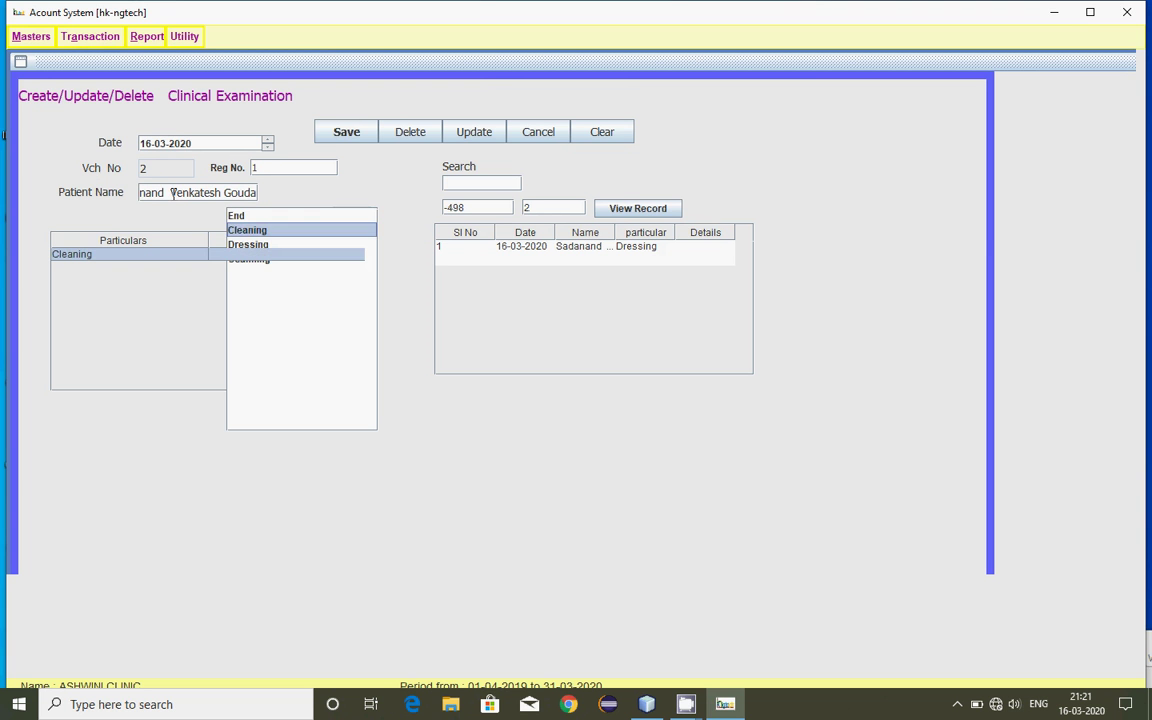
{"action": "key", "text": "Return"}
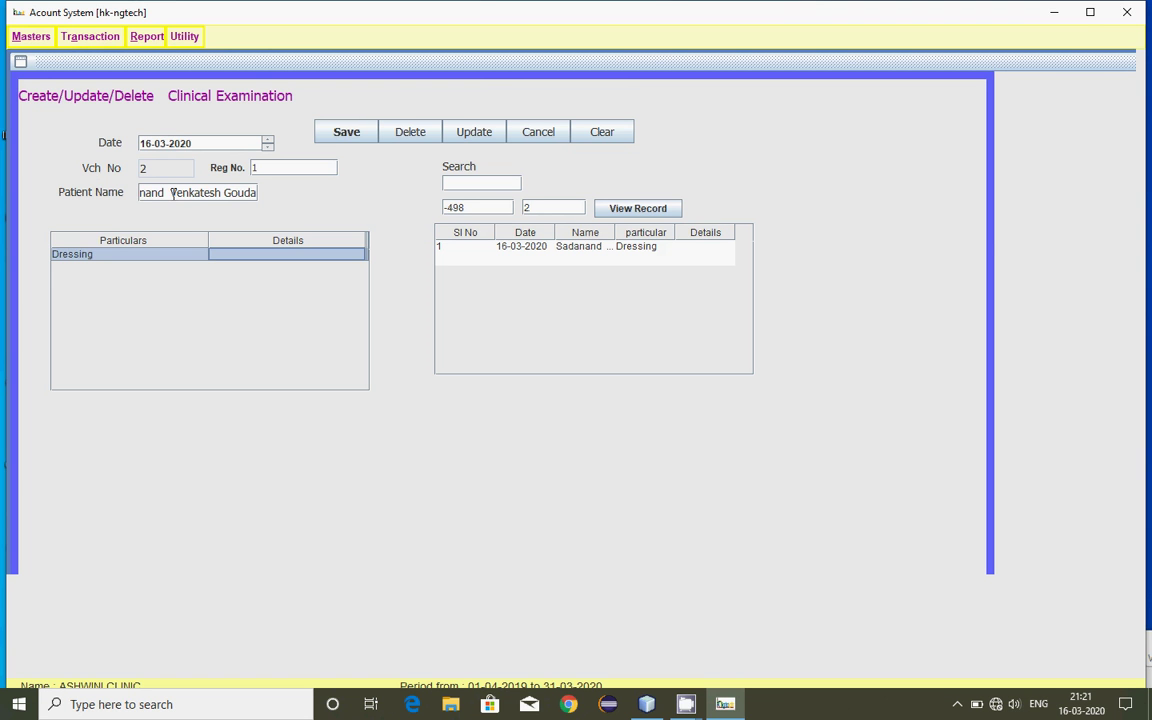
{"action": "key", "text": "Return"}
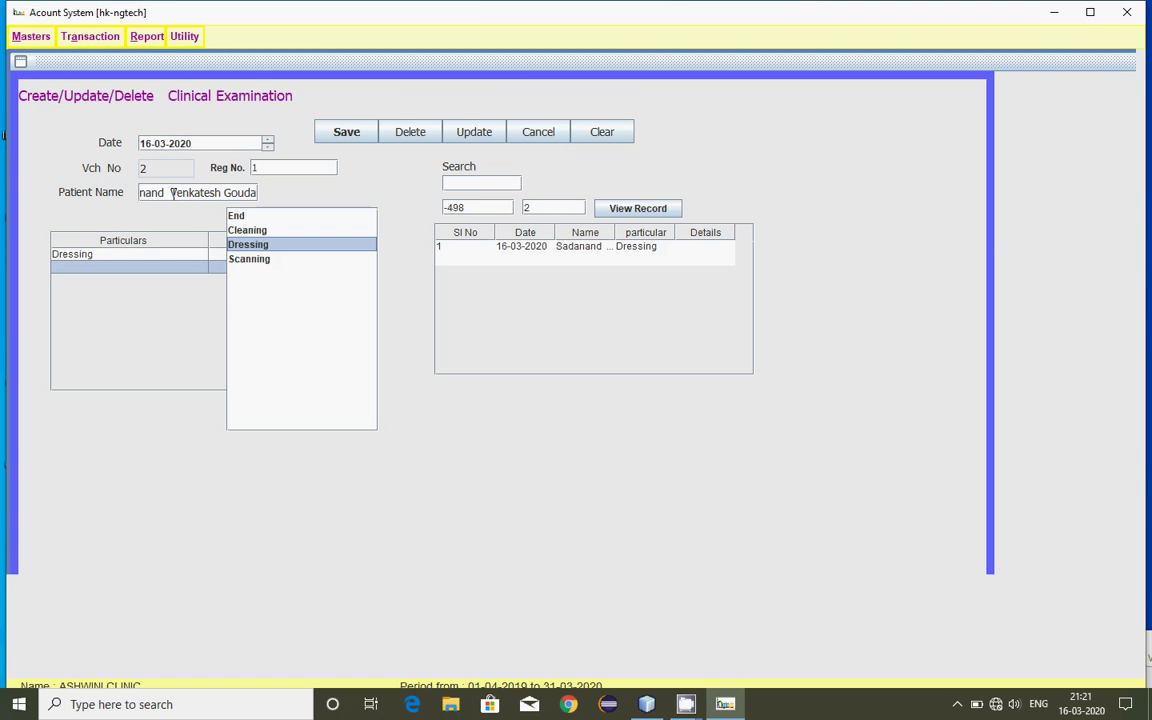
{"action": "key", "text": "Up"}
{"action": "key", "text": "Up"}
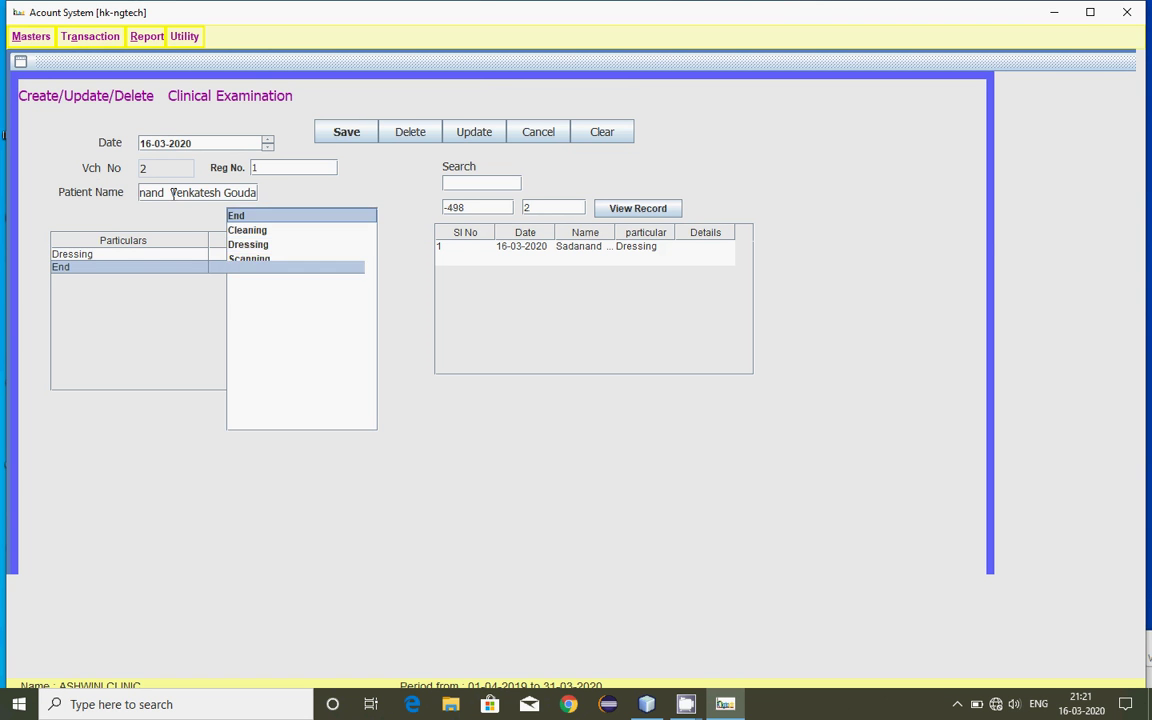
{"action": "key", "text": "Return"}
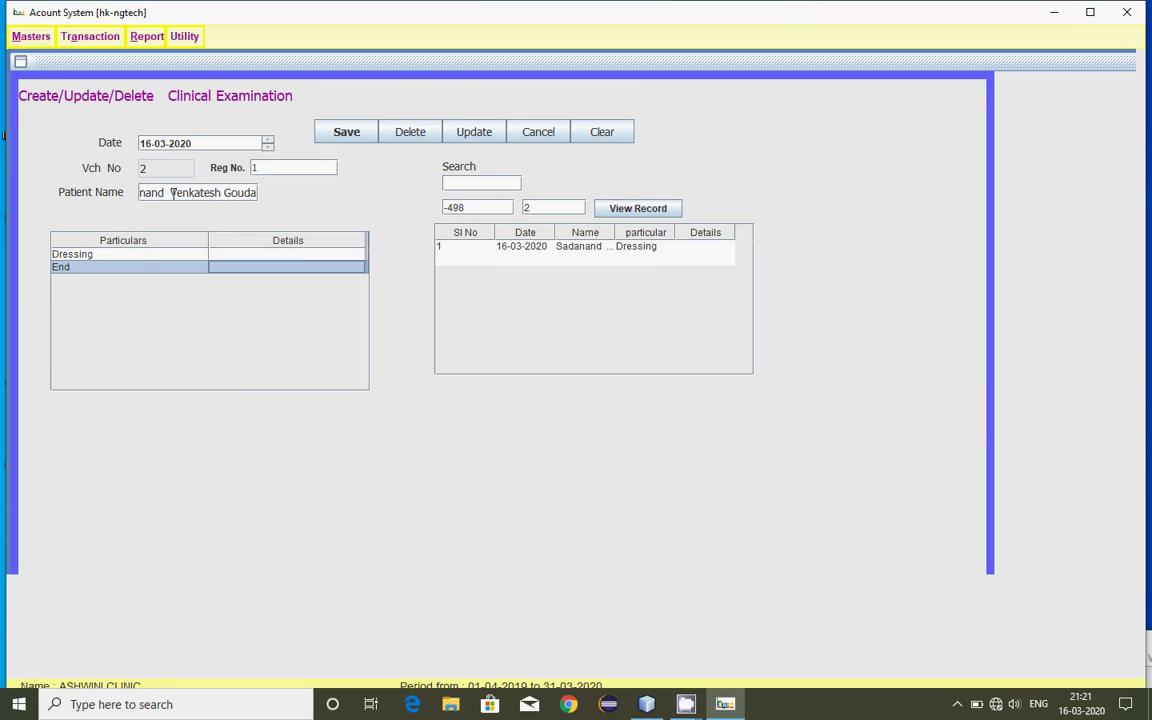
{"action": "key", "text": "Return"}
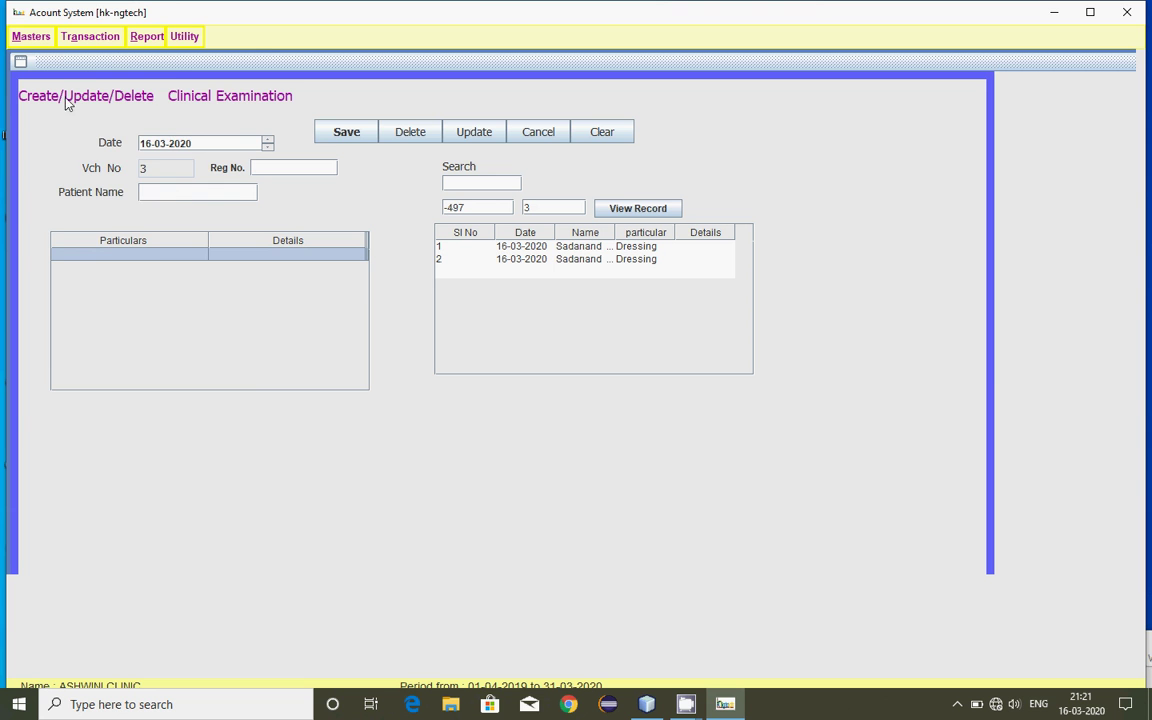
{"action": "left_click", "coordinate": [80, 40]}
Step: Open Other Findings at voucher 1 and pick registration 1's patient from the Patient Name list
{"action": "mouse_move", "coordinate": [95, 88]}
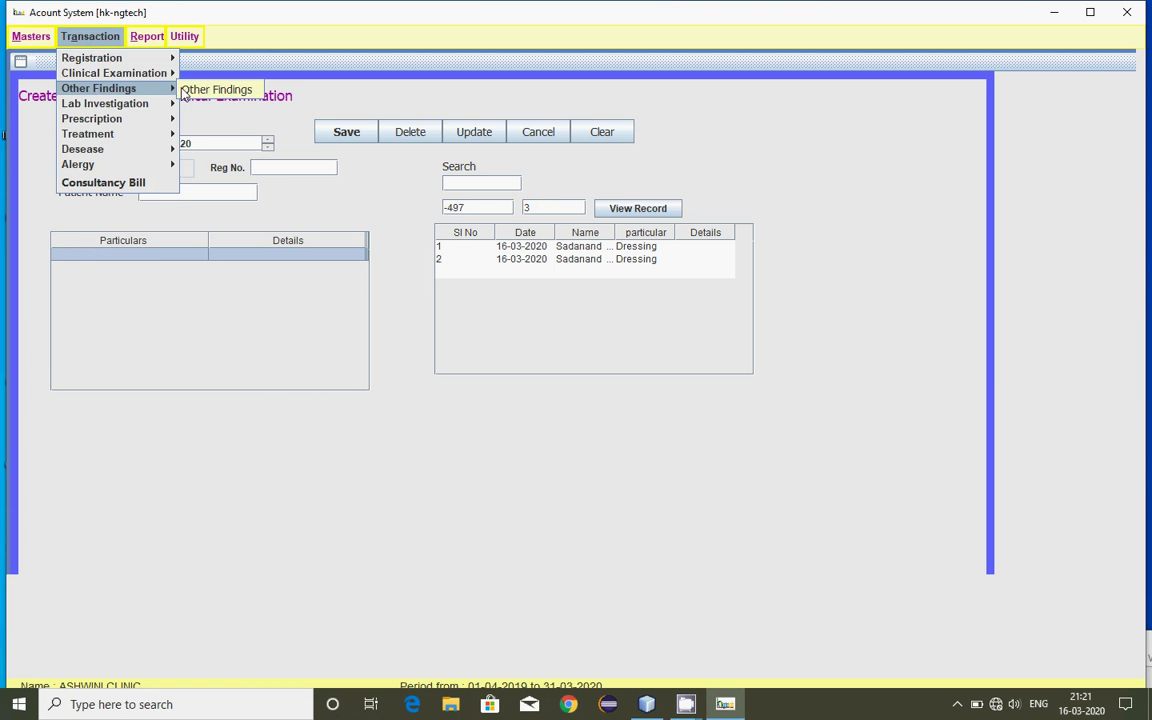
{"action": "left_click", "coordinate": [183, 93]}
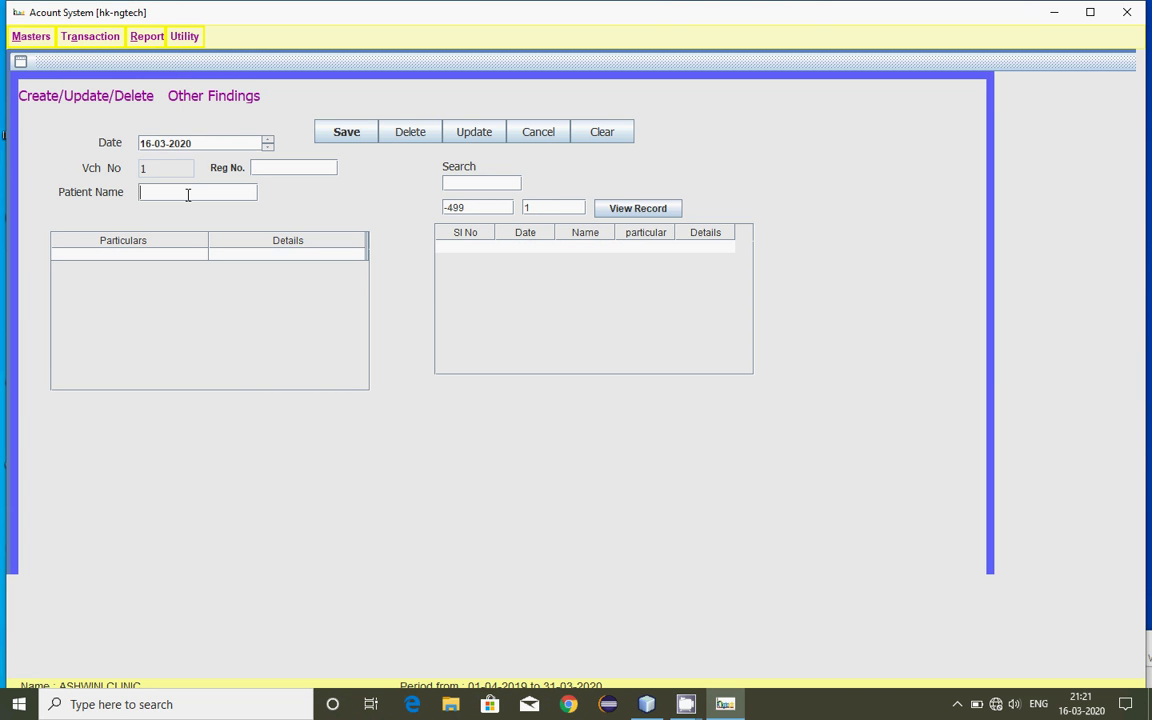
{"action": "left_click", "coordinate": [187, 195]}
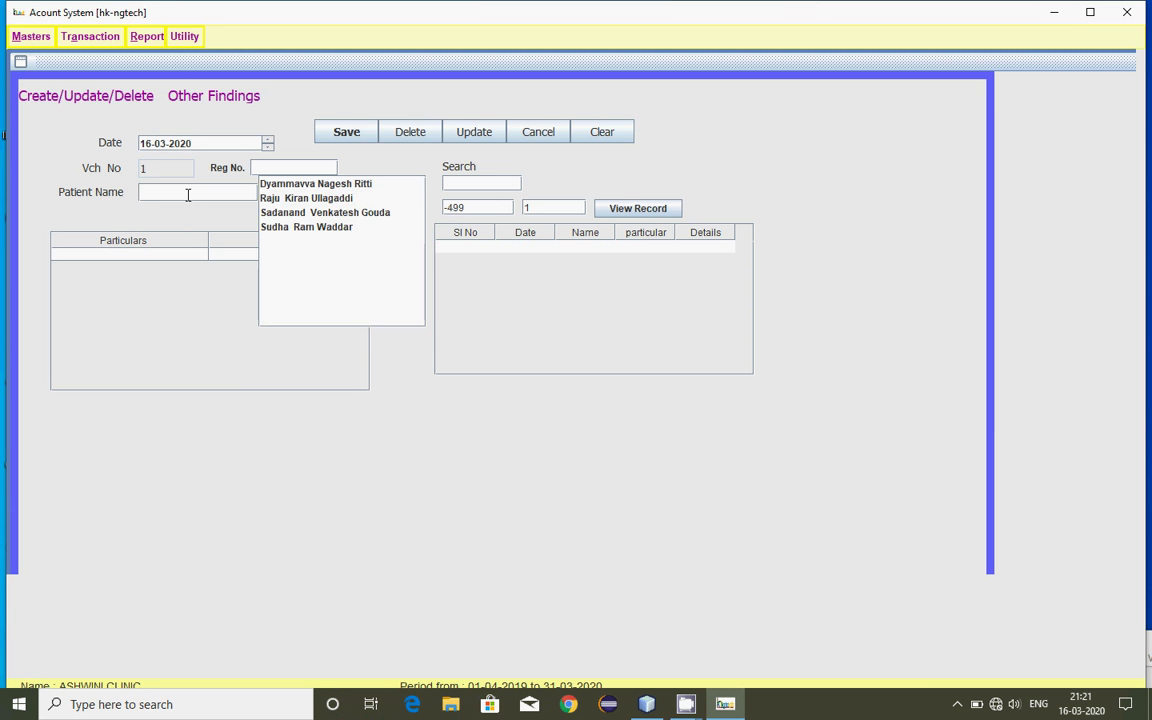
{"action": "key", "text": "Down"}
{"action": "key", "text": "Down"}
{"action": "key", "text": "Down"}
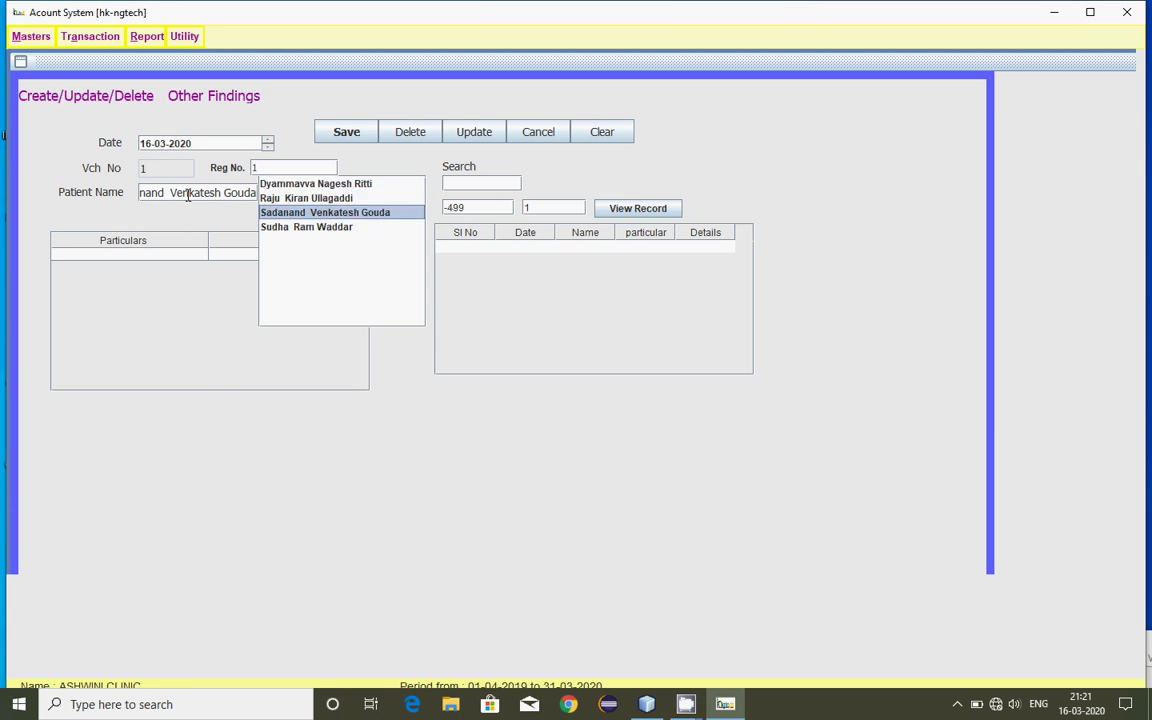
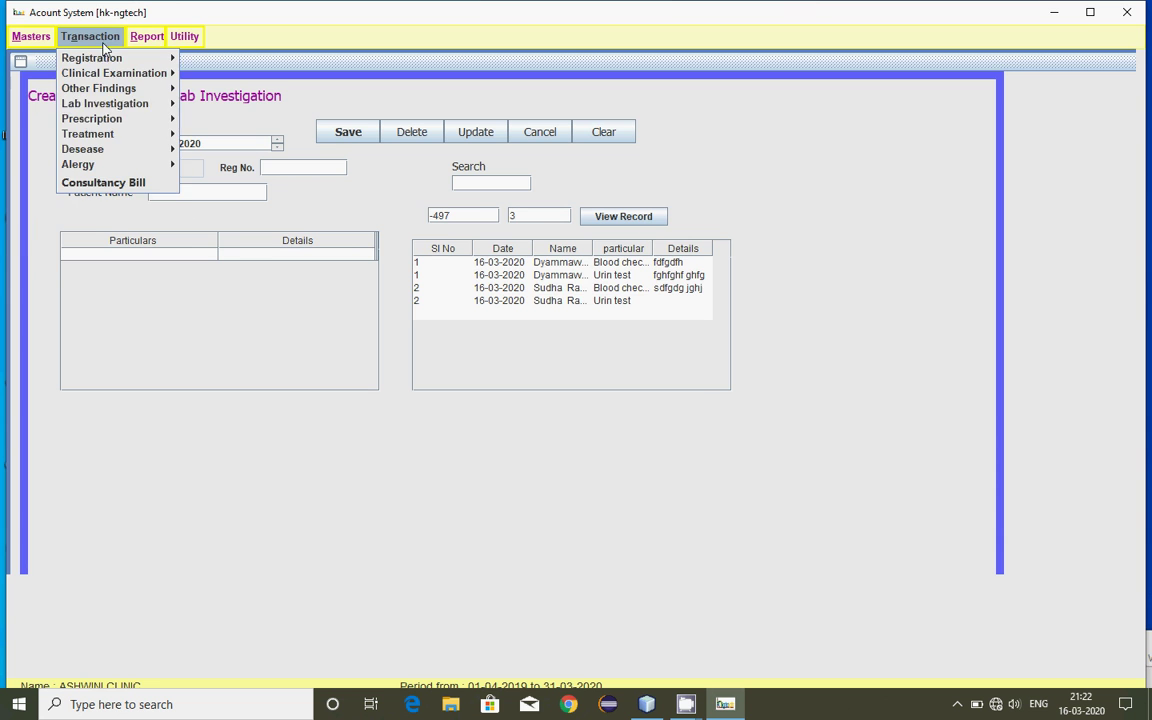
Step: Open the Prescription entry form and select the first patient from the name list
{"action": "mouse_move", "coordinate": [128, 118]}
{"action": "left_click", "coordinate": [187, 125]}
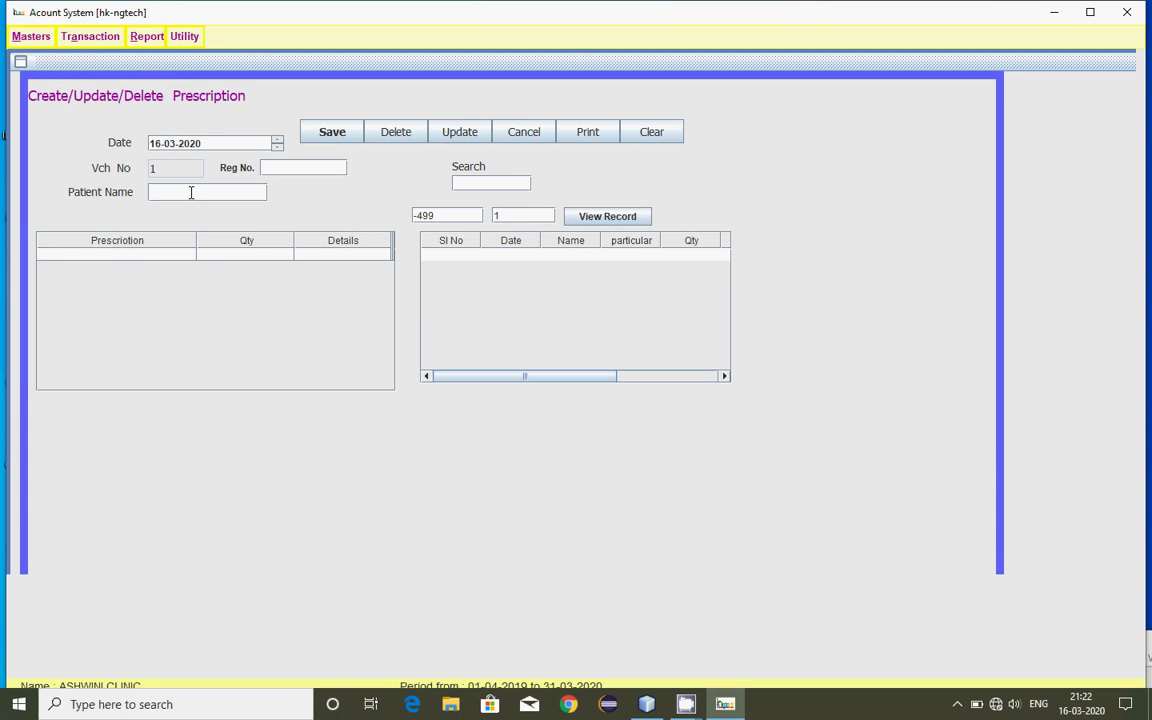
{"action": "left_click", "coordinate": [191, 192]}
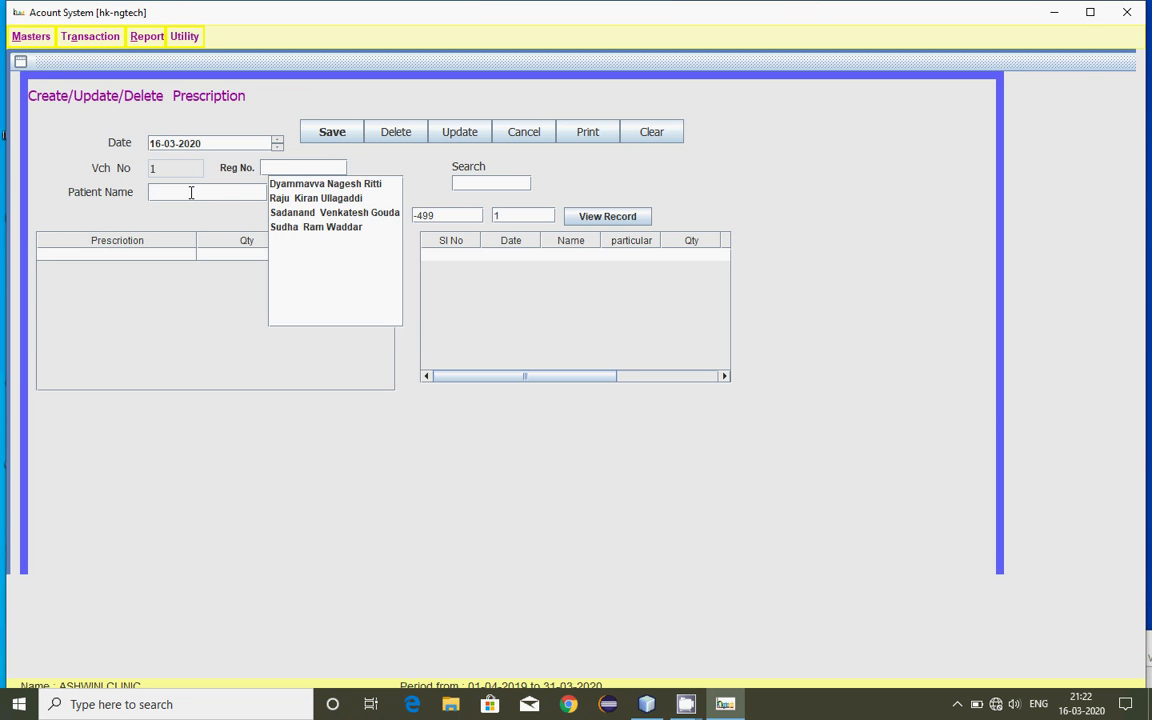
{"action": "key", "text": "Down"}
{"action": "key", "text": "Return"}
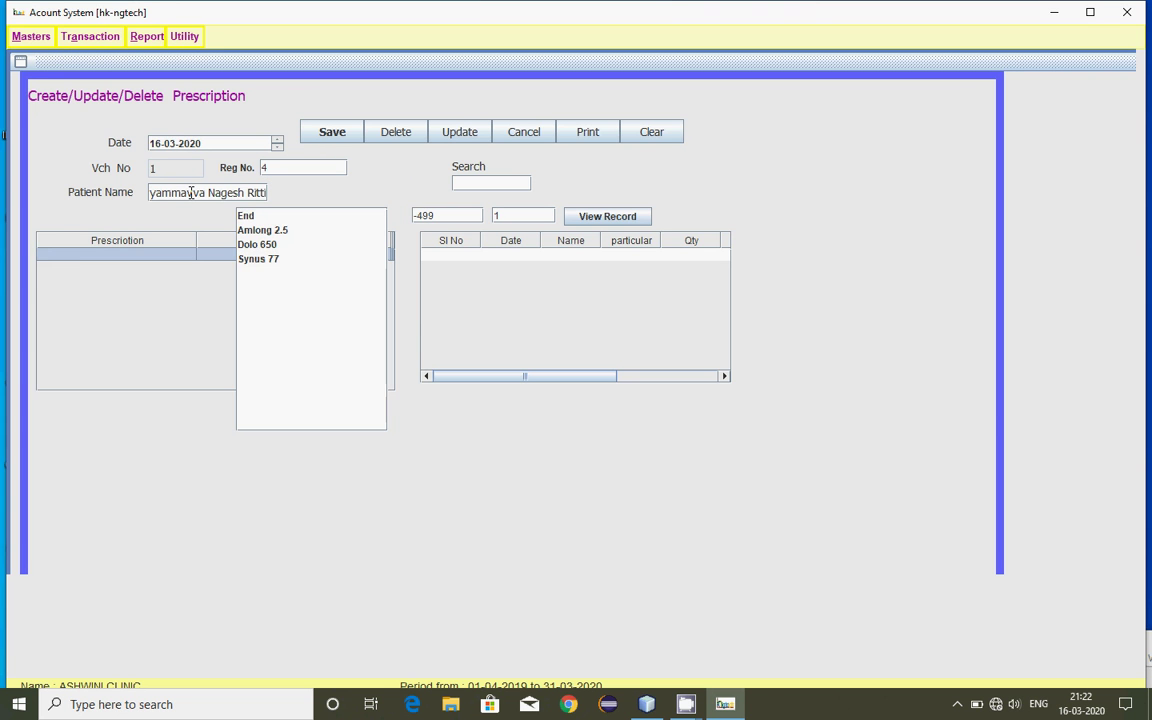
Step: Add Amlong 2.5 with quantity 2 and Dolo 650 with quantity 3
{"action": "key", "text": "Down"}
{"action": "key", "text": "Down"}
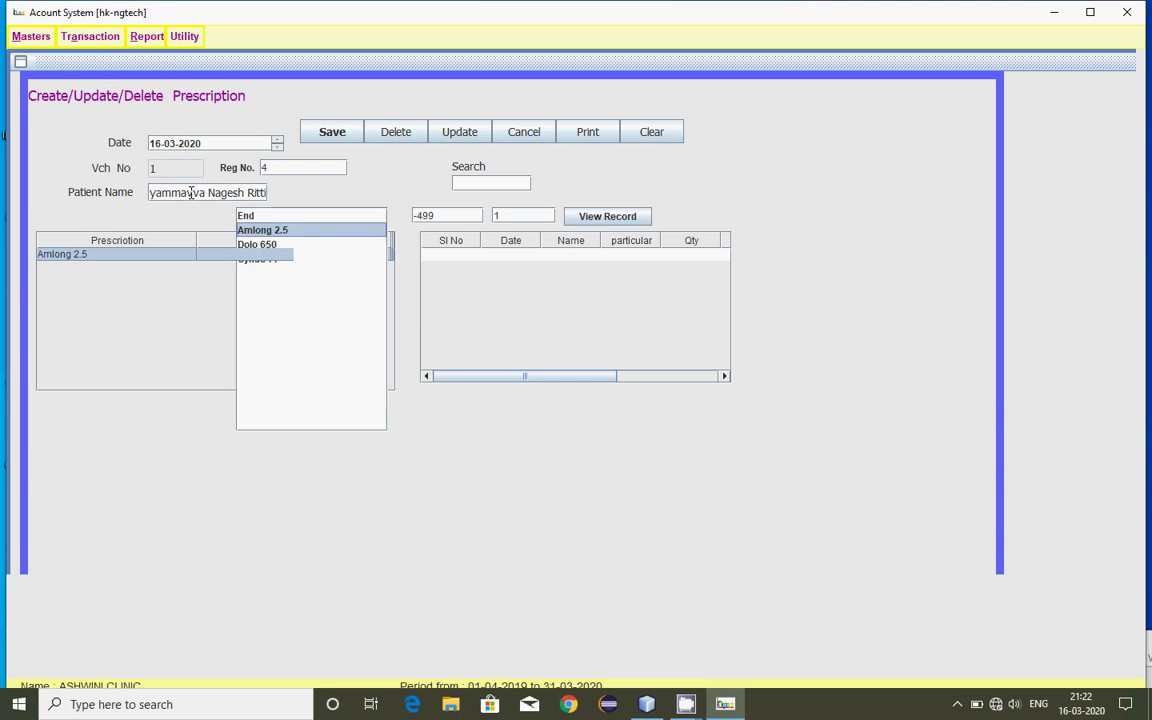
{"action": "key", "text": "Return"}
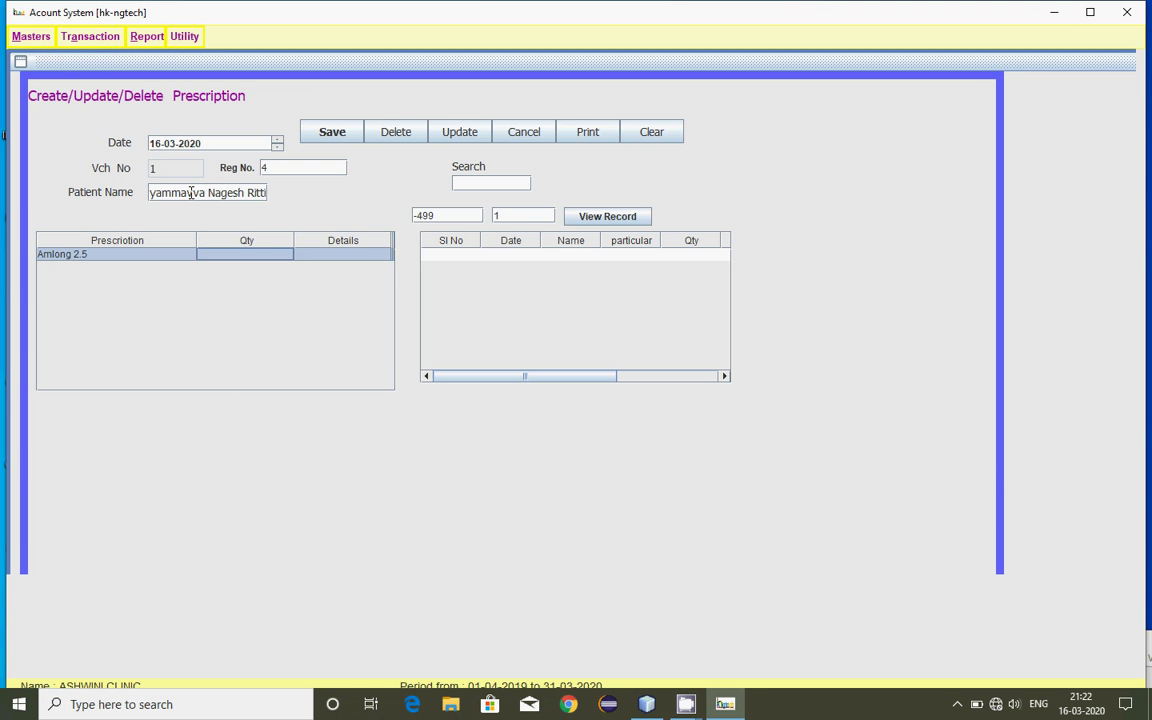
{"action": "type", "text": "2"}
{"action": "key", "text": "Return"}
{"action": "key", "text": "Return"}
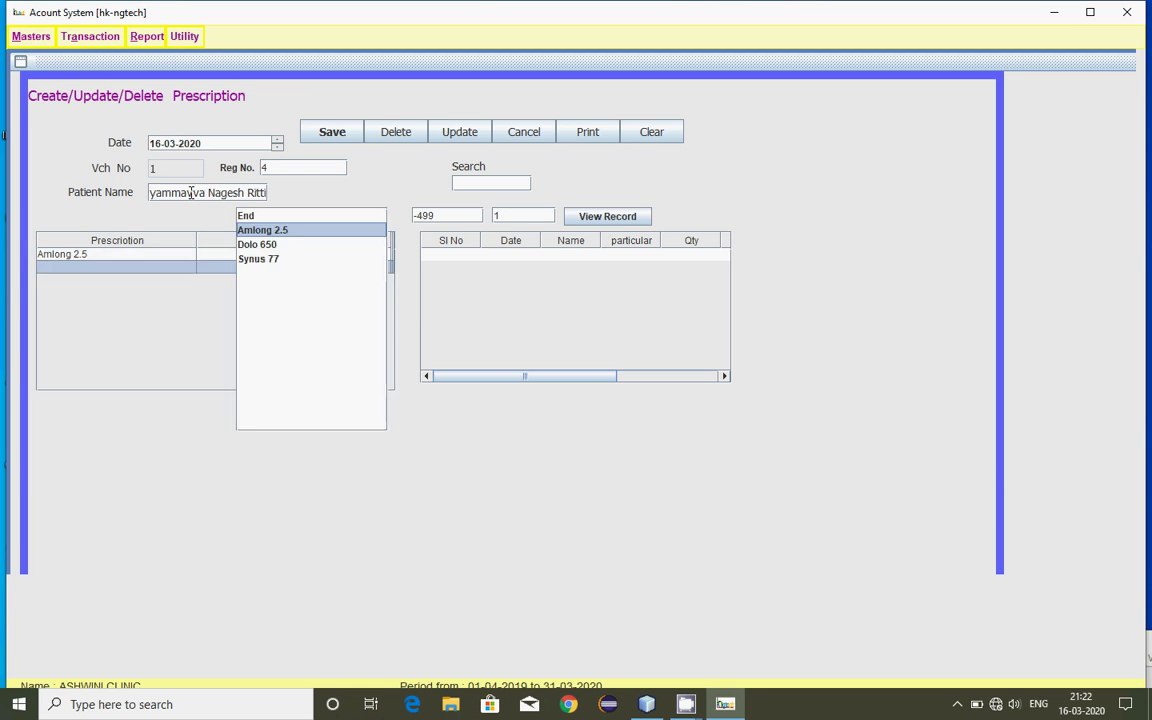
{"action": "key", "text": "Down"}
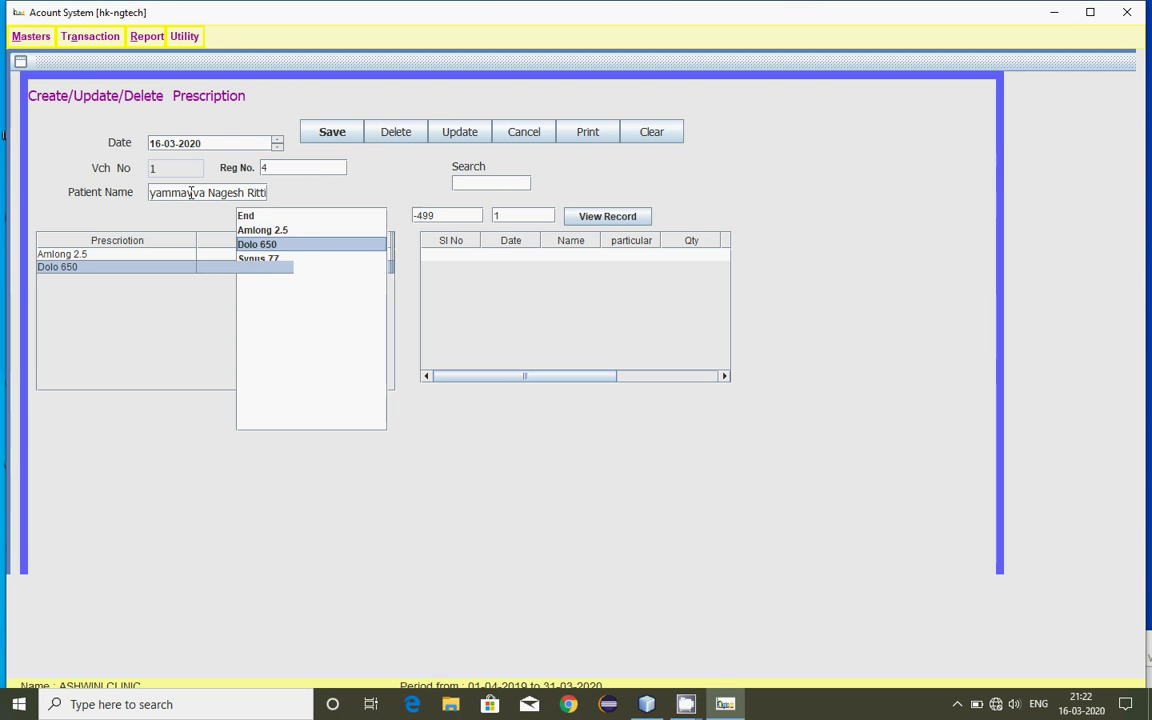
{"action": "key", "text": "Return"}
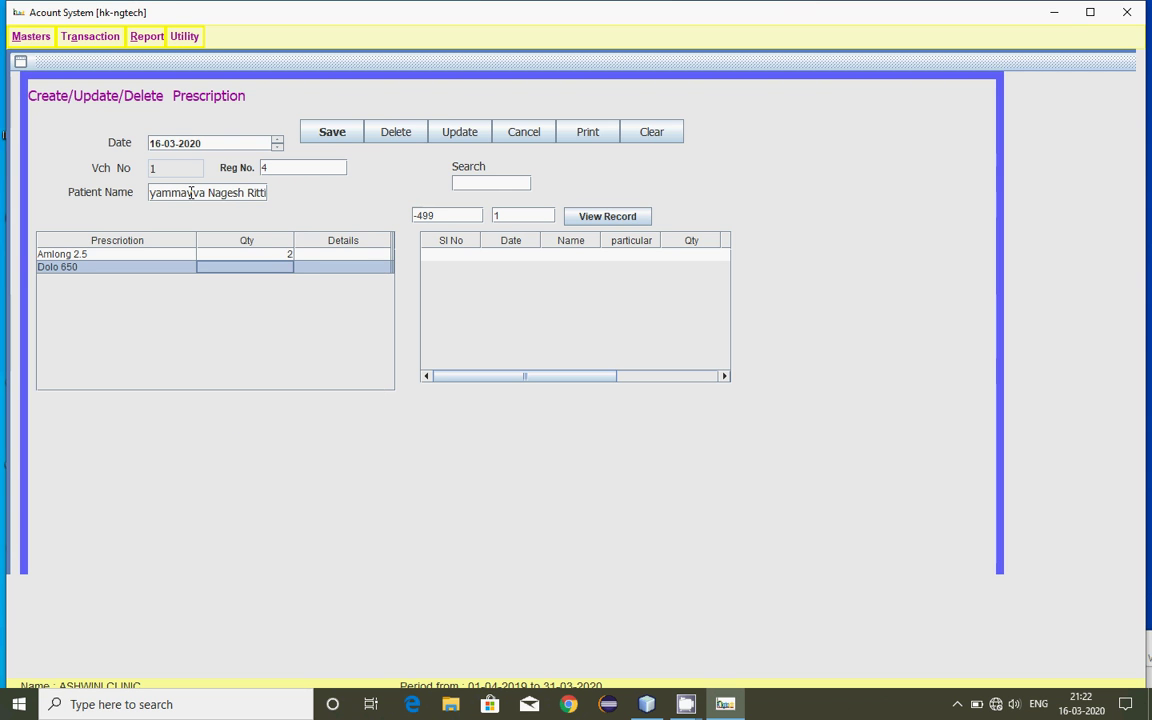
{"action": "type", "text": "3"}
{"action": "key", "text": "Return"}
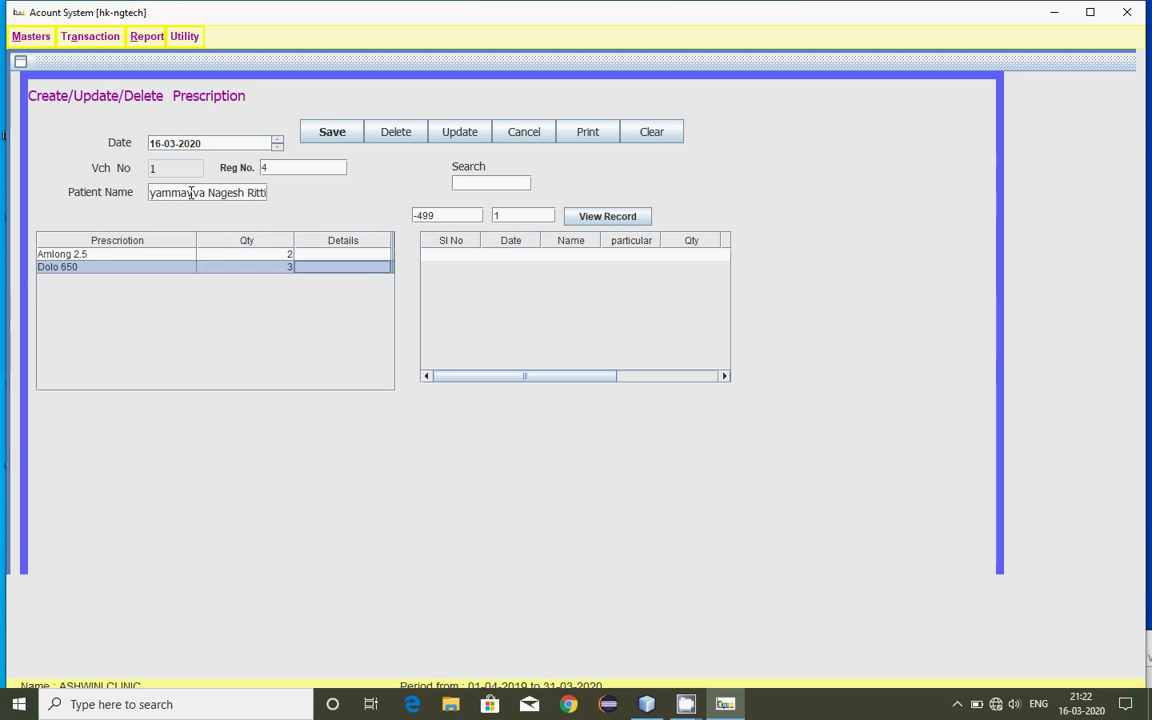
Step: Finish the medicine list with End and save the prescription
{"action": "key", "text": "Return"}
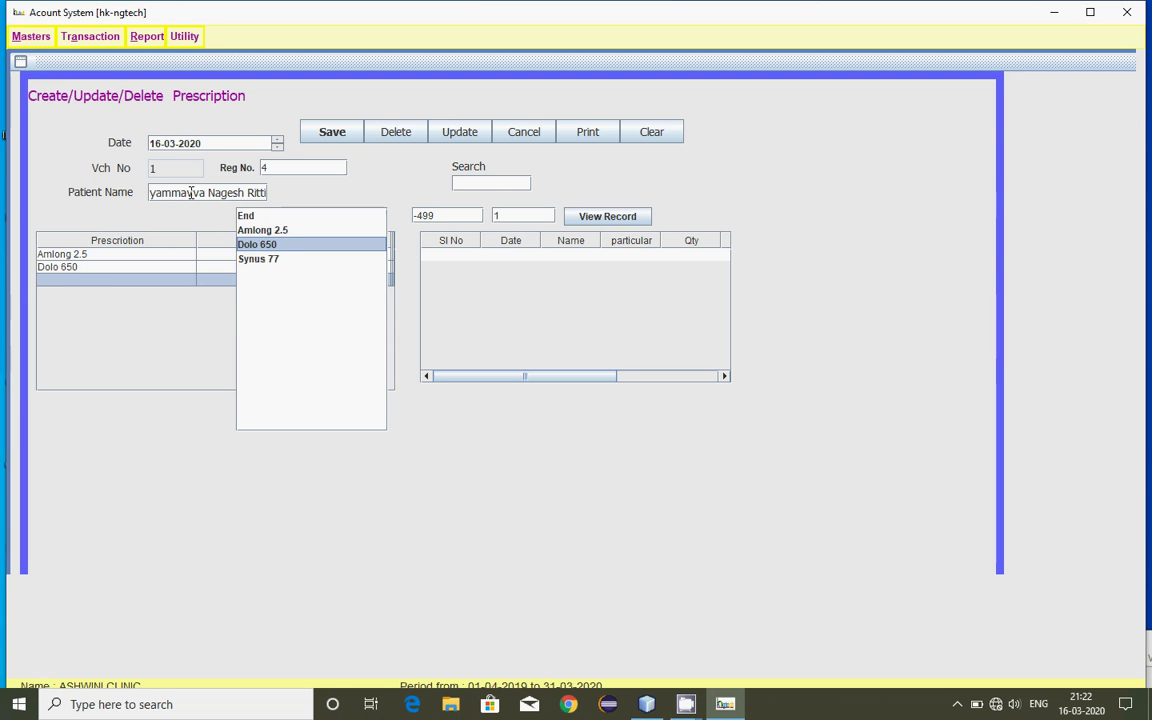
{"action": "key", "text": "Up"}
{"action": "key", "text": "Up"}
{"action": "key", "text": "Return"}
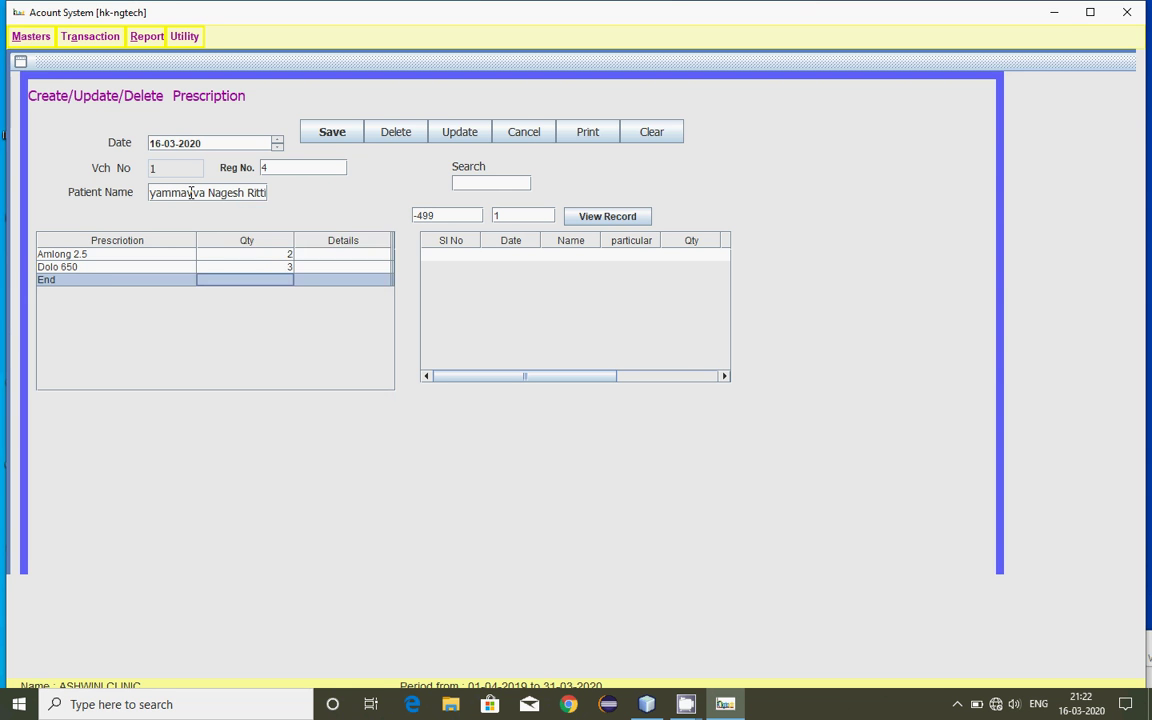
{"action": "key", "text": "Return"}
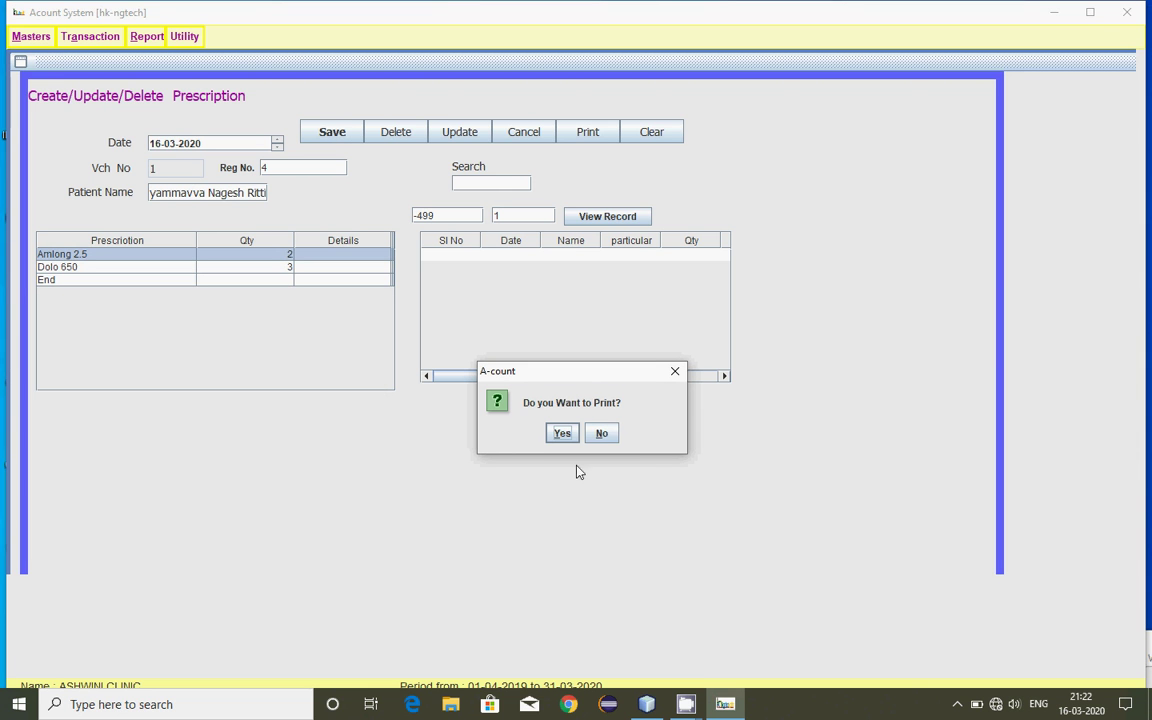
Step: Decline printing, reload prescription voucher 1, preview its report, then close the preview
{"action": "left_click", "coordinate": [602, 434]}
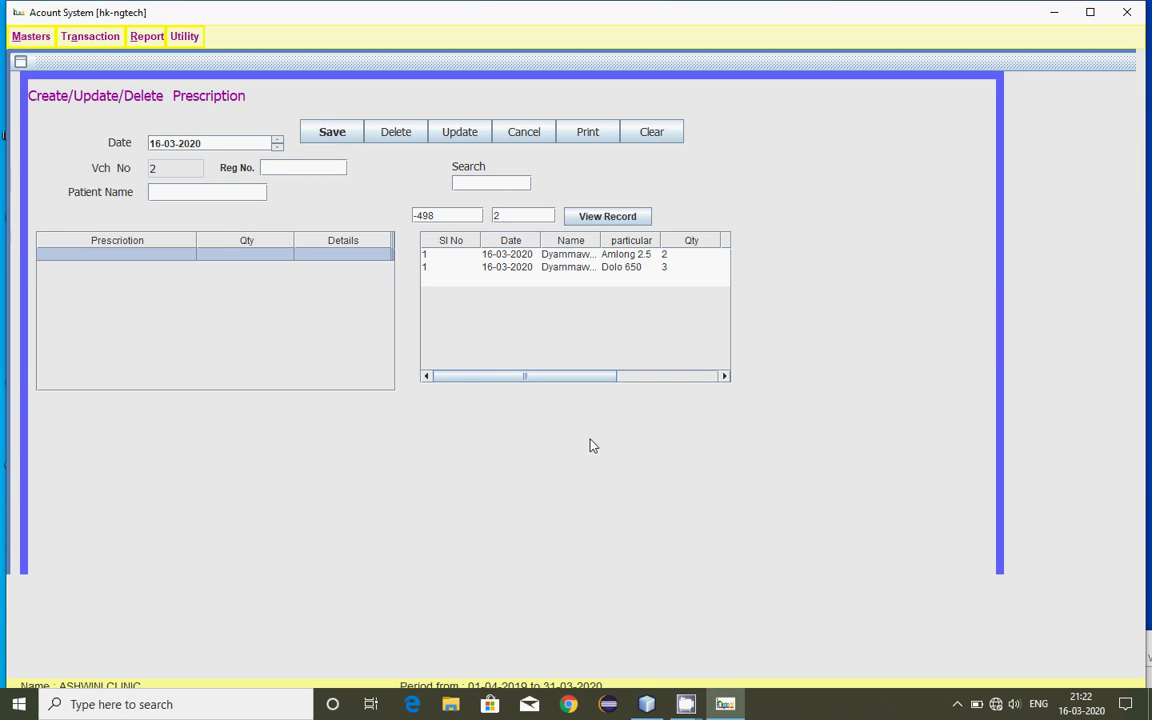
{"action": "left_click", "coordinate": [522, 256]}
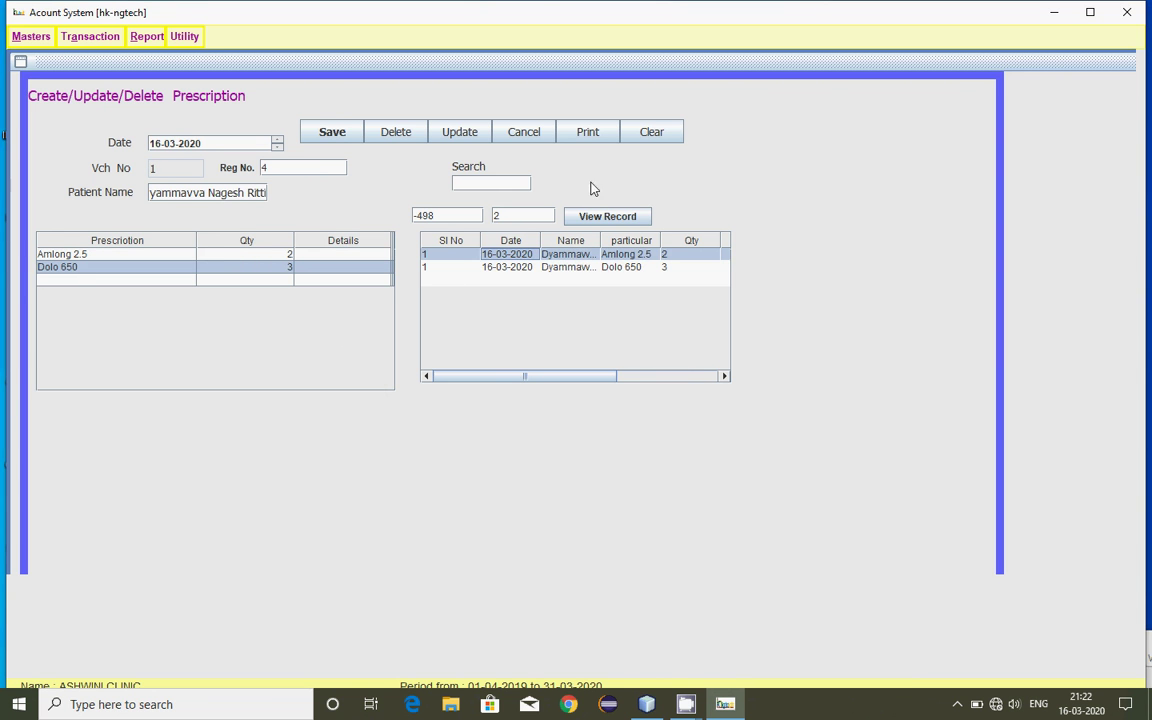
{"action": "left_click", "coordinate": [588, 142]}
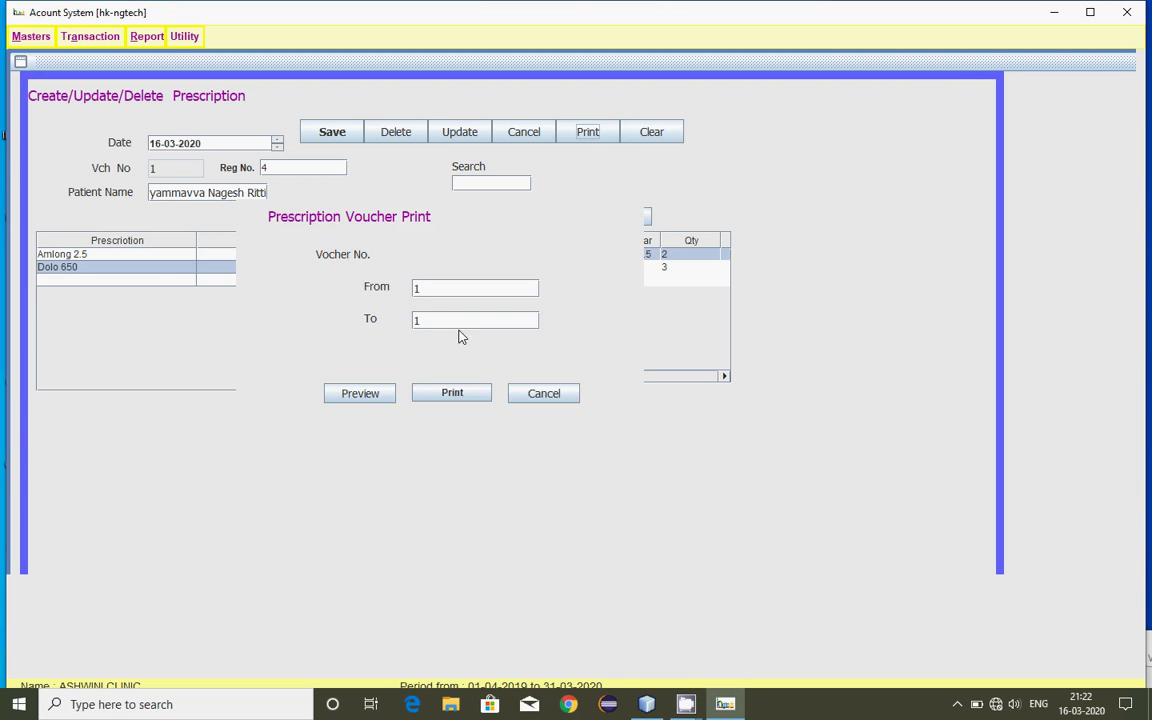
{"action": "left_click", "coordinate": [388, 394]}
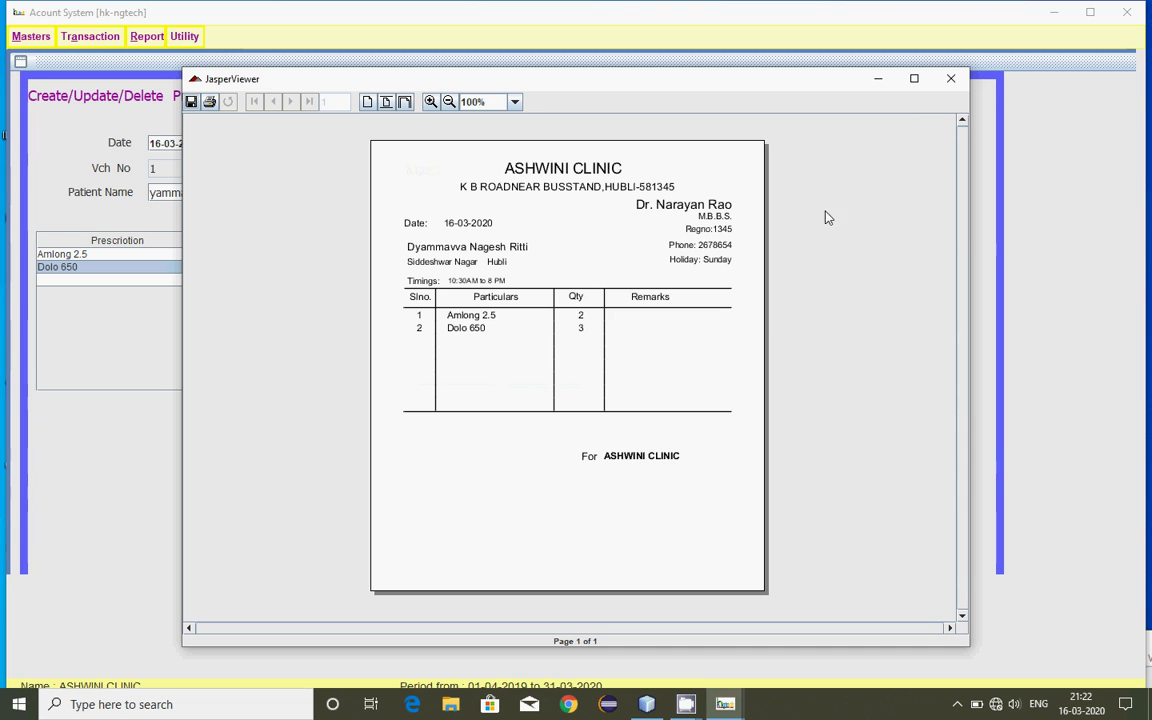
{"action": "left_click", "coordinate": [949, 84]}
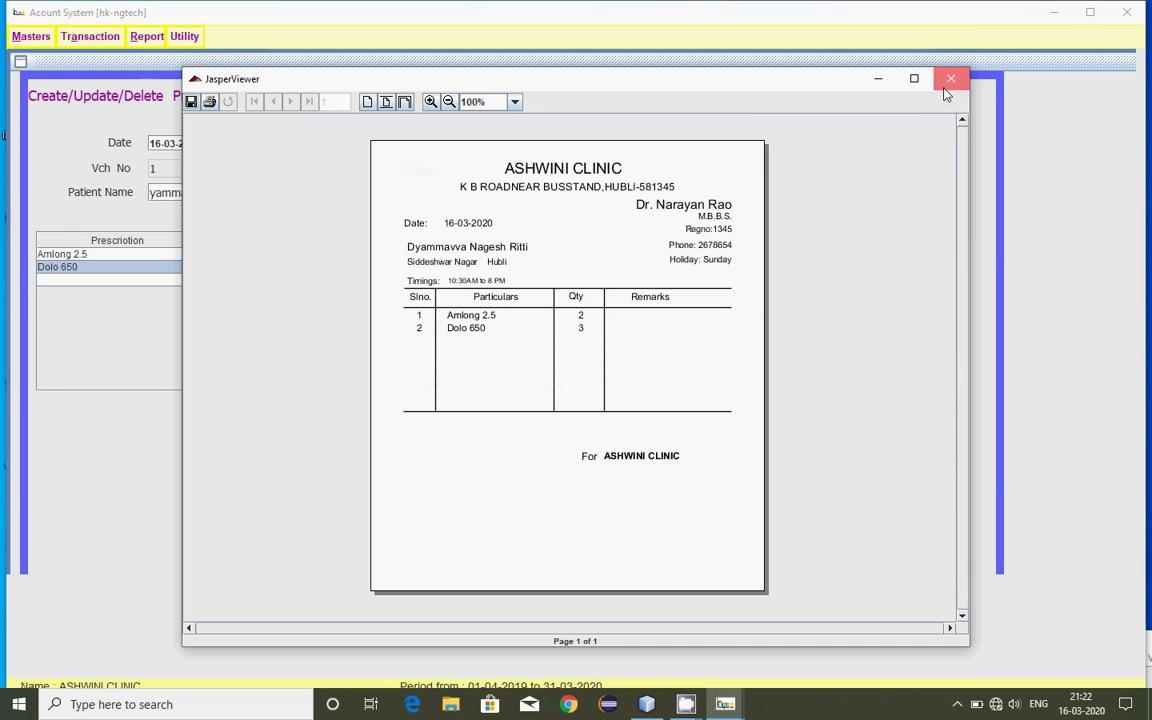
{"action": "left_click", "coordinate": [555, 394]}
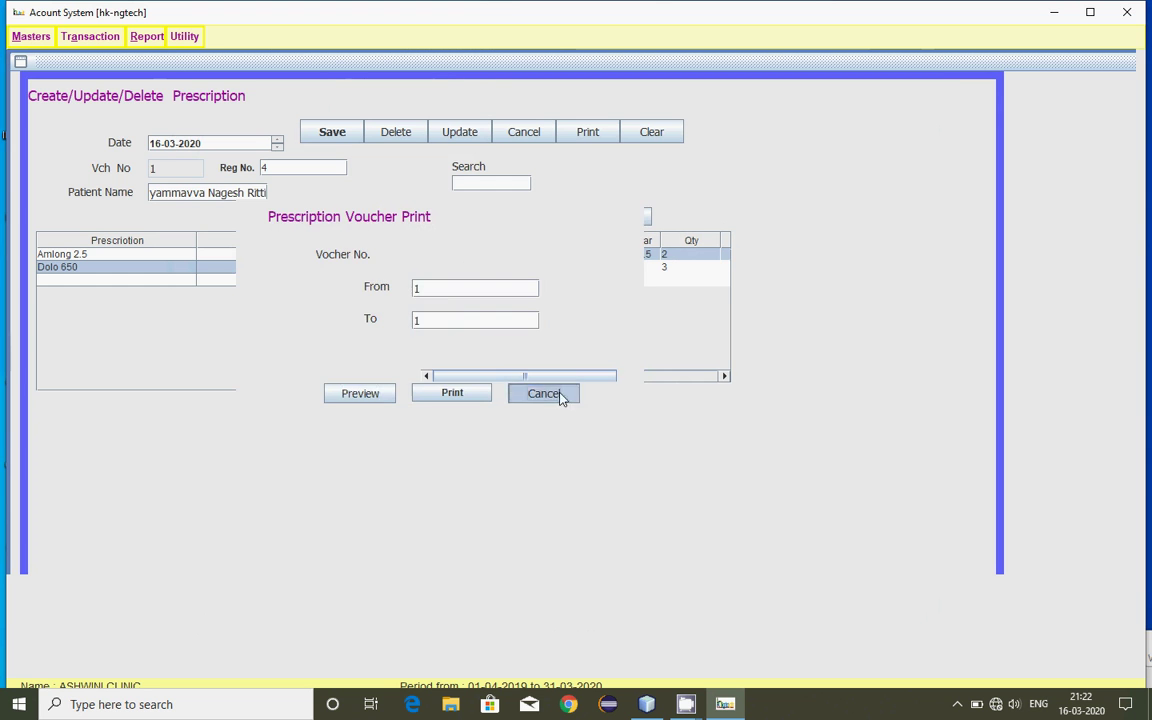
Step: Open the Desease entry form and select the first patient from the name list
{"action": "left_click", "coordinate": [101, 38]}
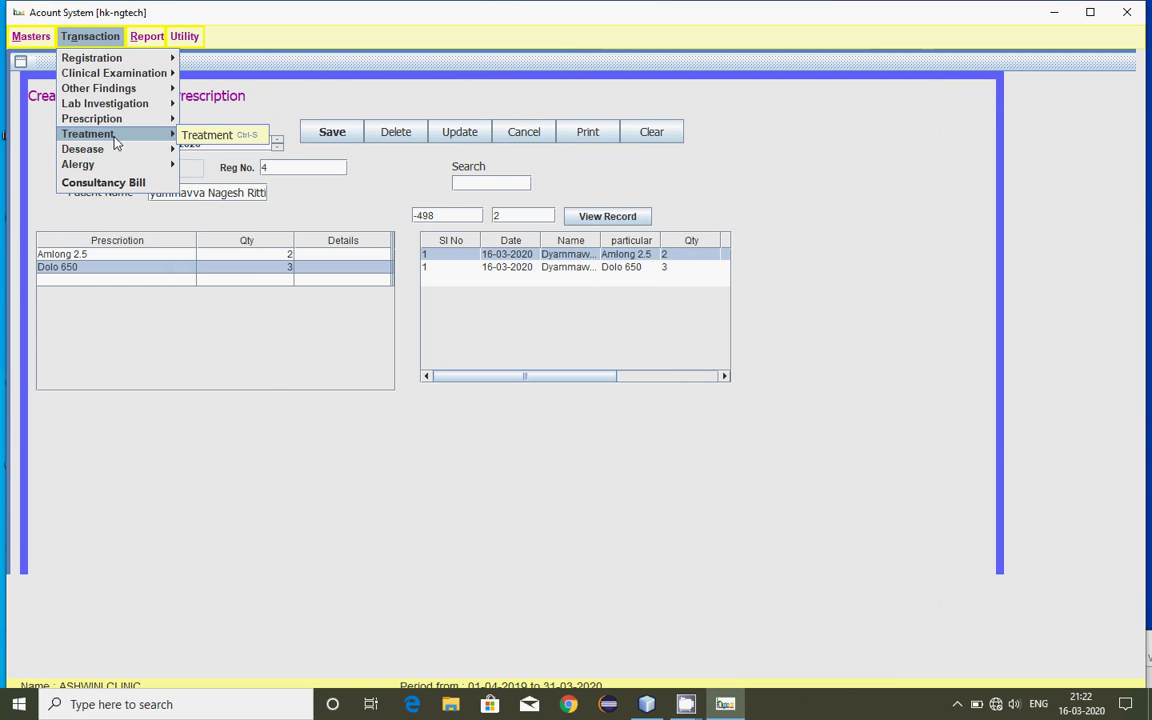
{"action": "mouse_move", "coordinate": [116, 151]}
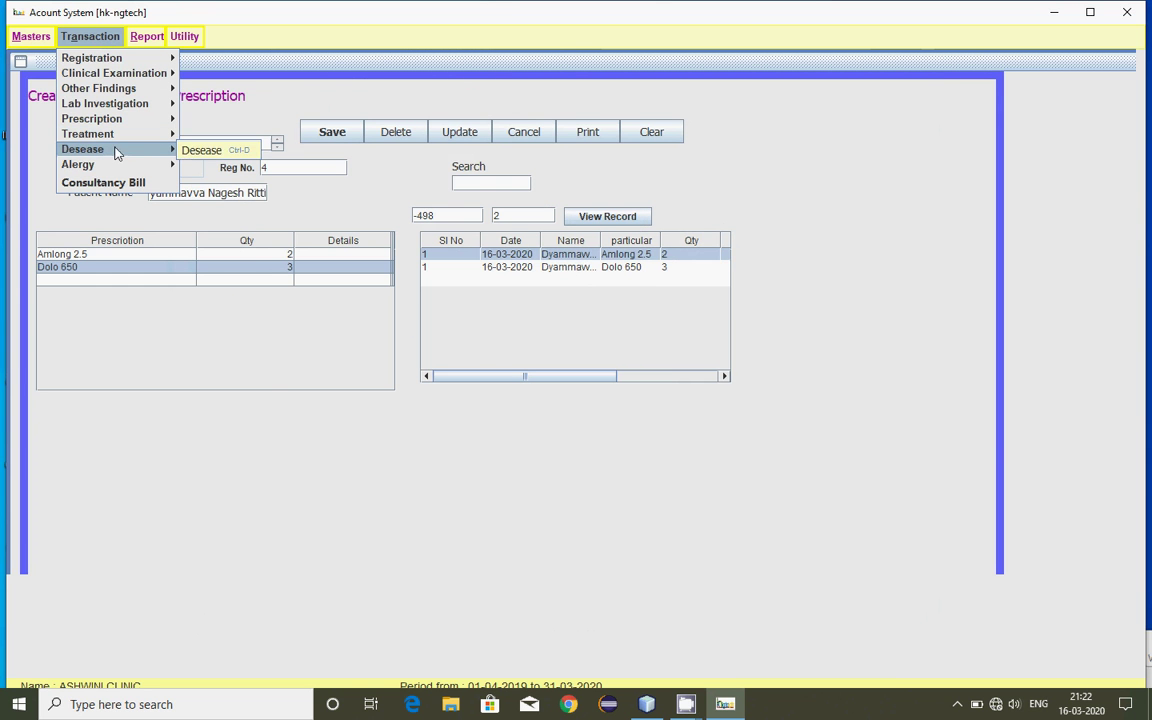
{"action": "left_click", "coordinate": [200, 151]}
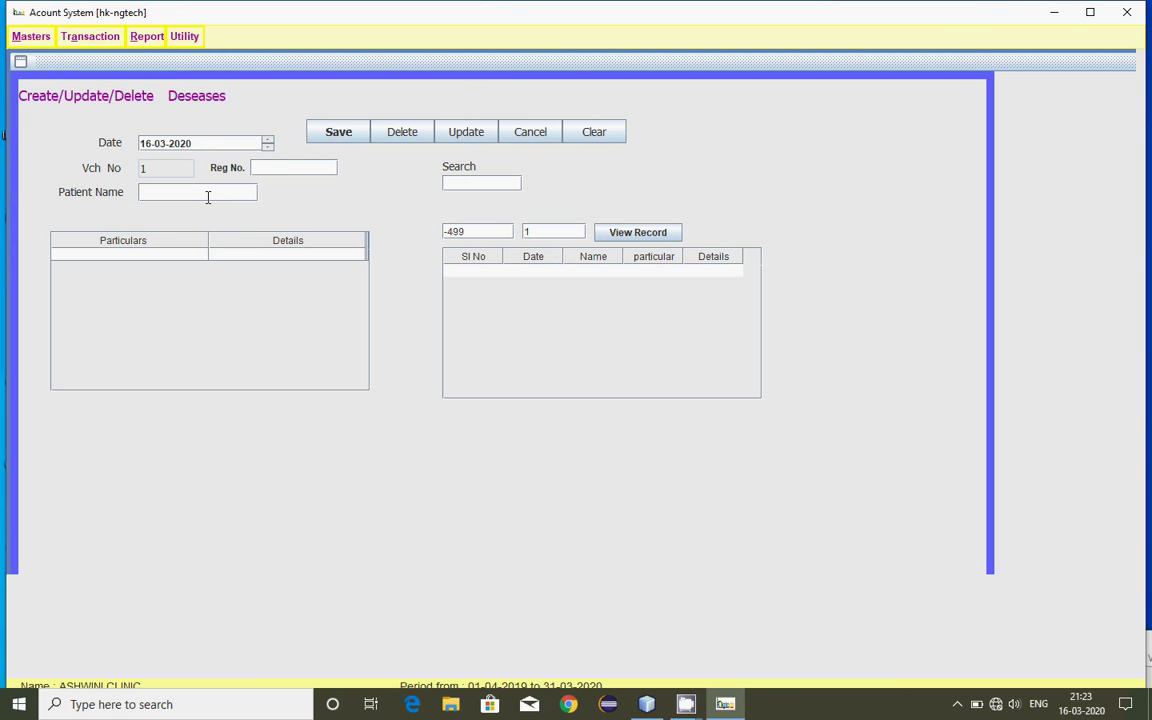
{"action": "left_click", "coordinate": [208, 197]}
{"action": "key", "text": "Down"}
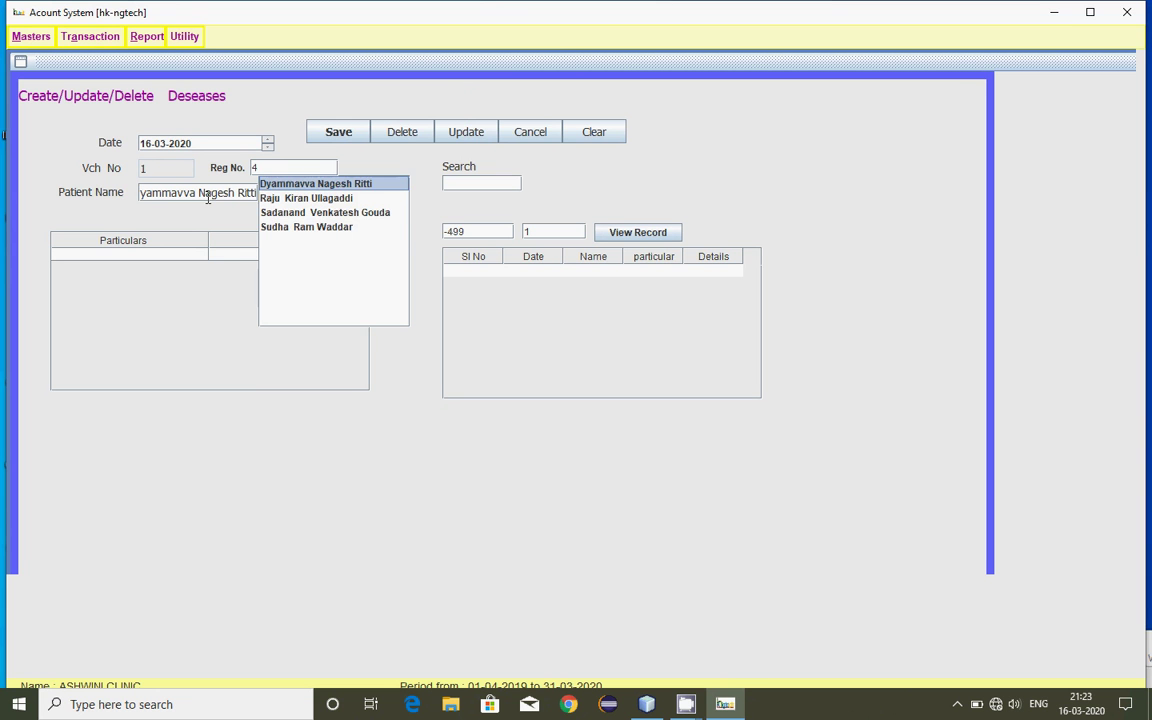
{"action": "key", "text": "Return"}
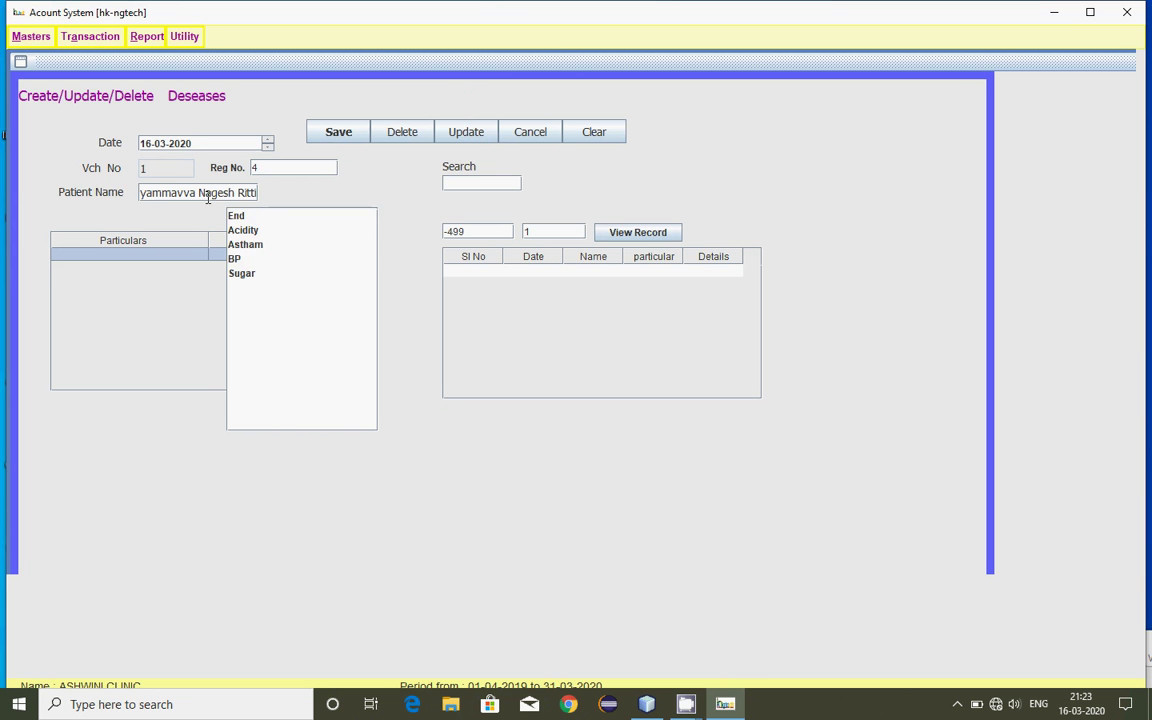
Step: Add Acidity and Astham as diseases, finish with End, and save
{"action": "key", "text": "Down"}
{"action": "key", "text": "Down"}
{"action": "key", "text": "Return"}
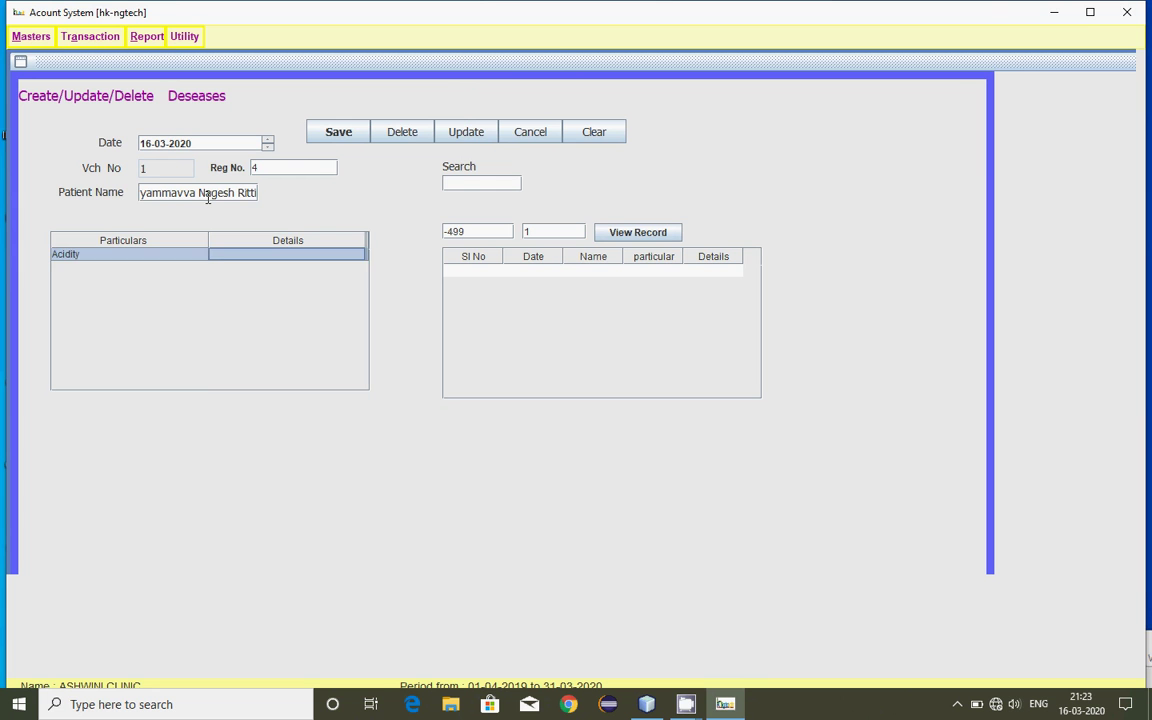
{"action": "key", "text": "Return"}
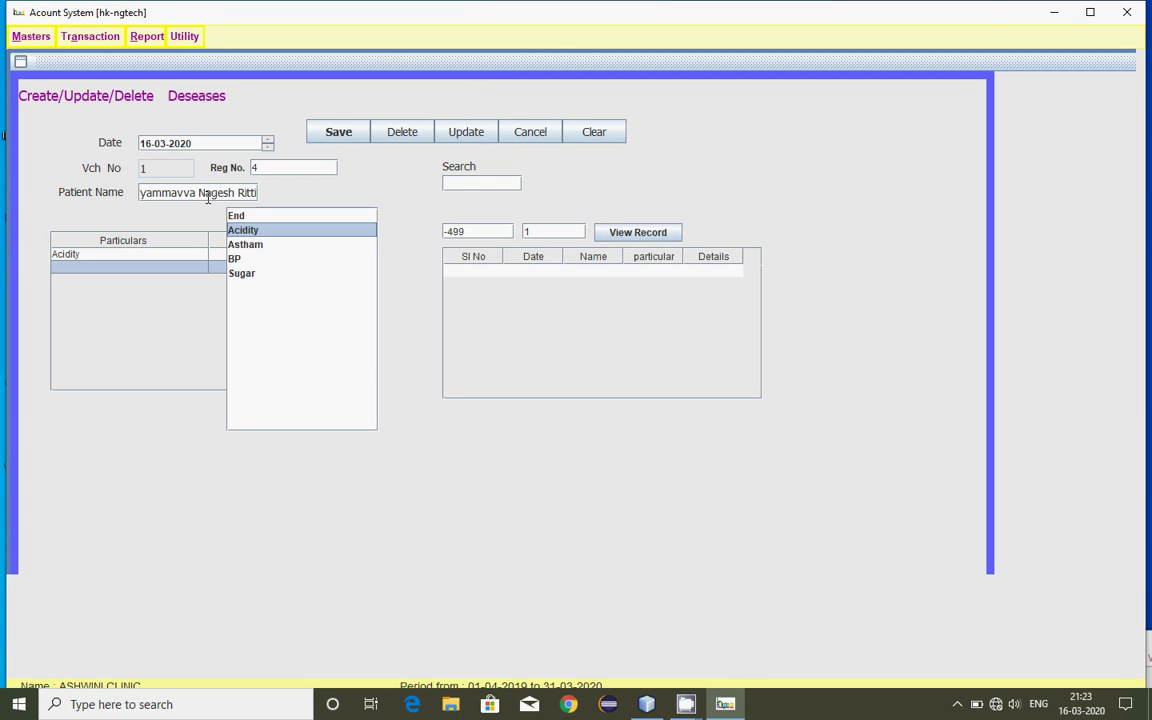
{"action": "key", "text": "Down"}
{"action": "key", "text": "Return"}
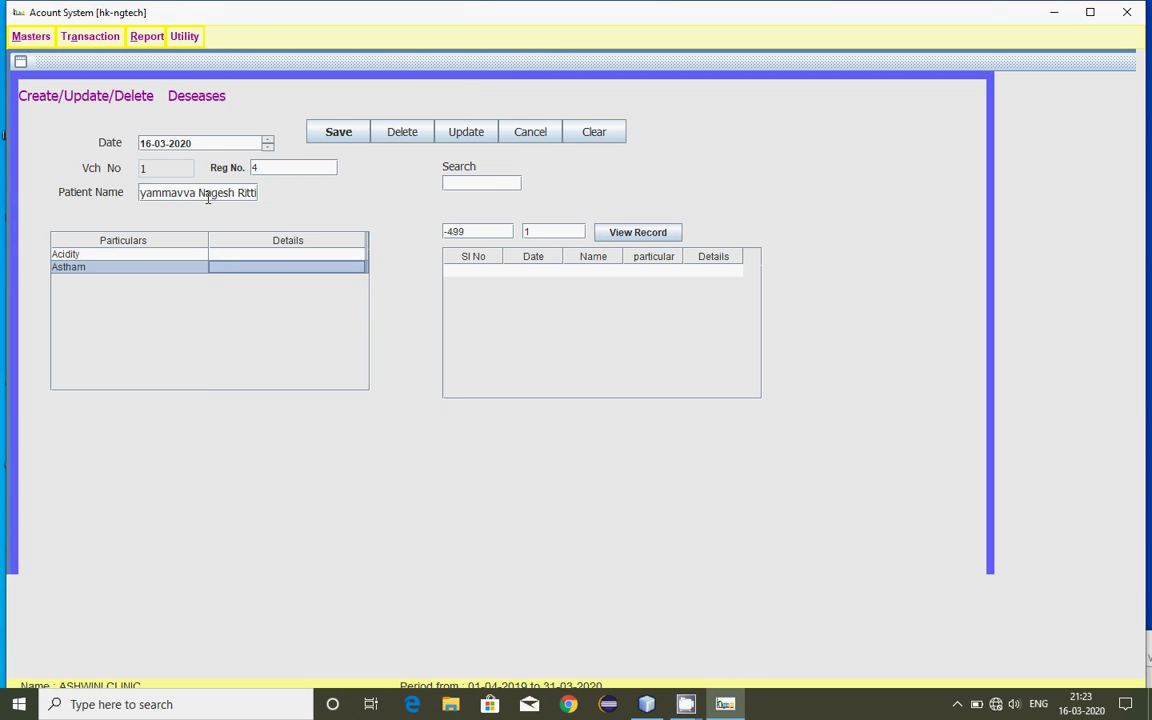
{"action": "key", "text": "Return"}
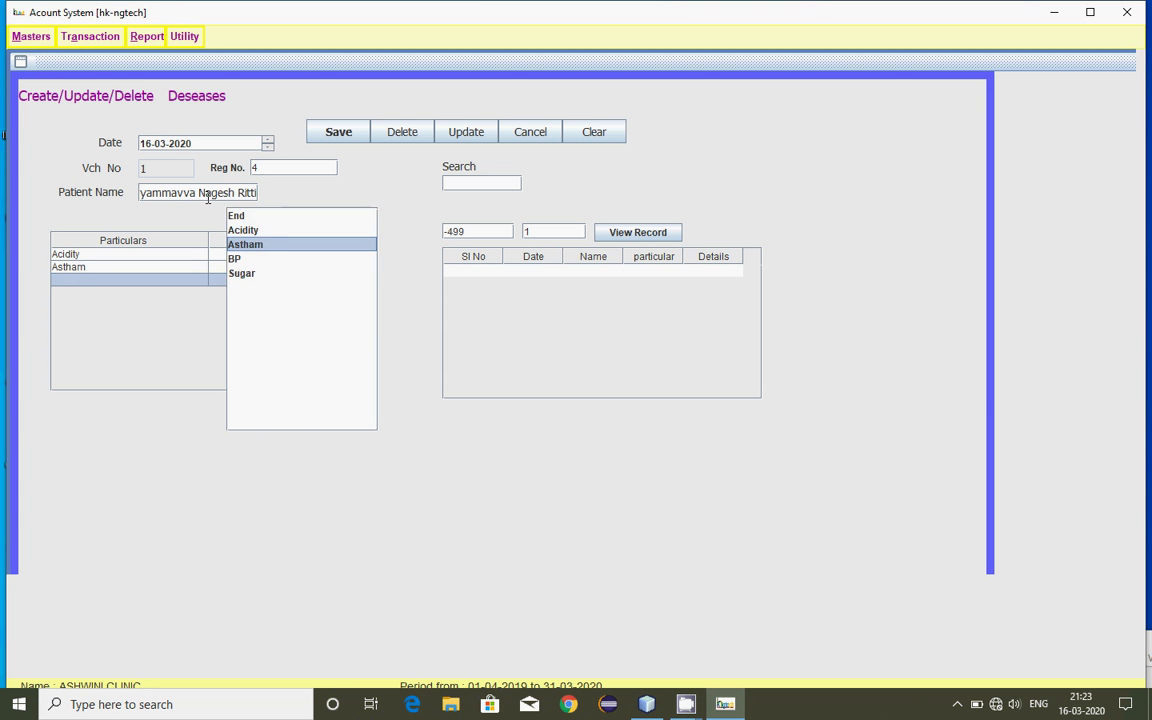
{"action": "key", "text": "Up"}
{"action": "key", "text": "Up"}
{"action": "key", "text": "Return"}
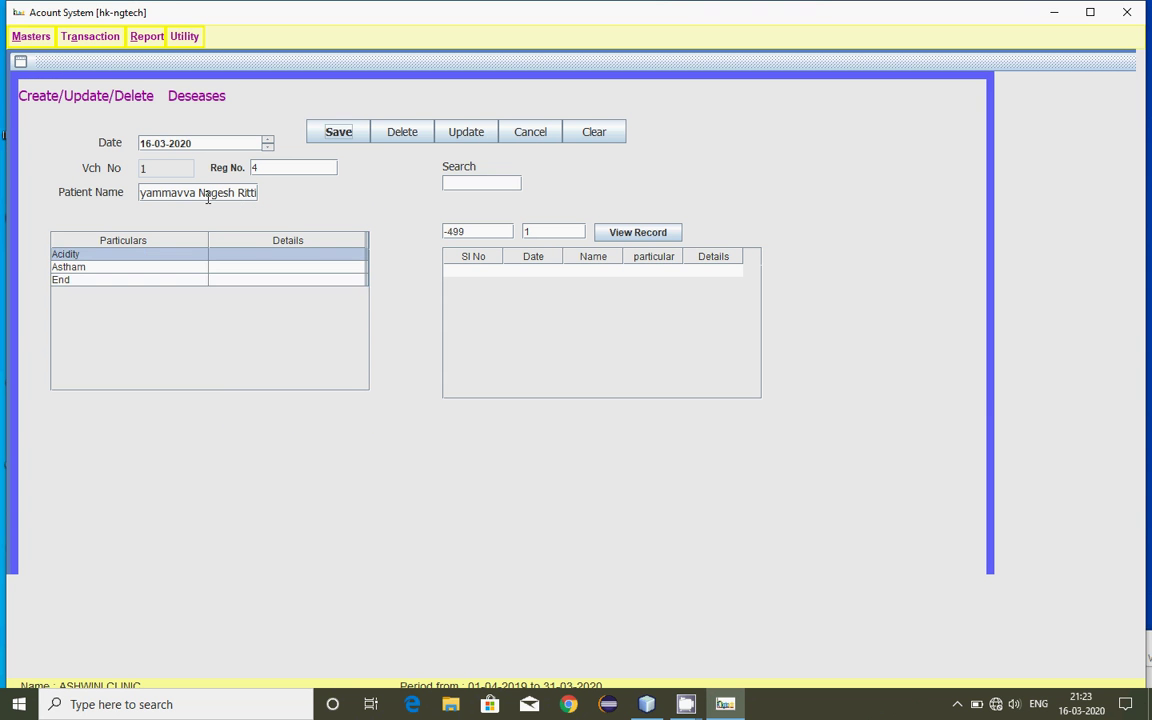
{"action": "key", "text": "Return"}
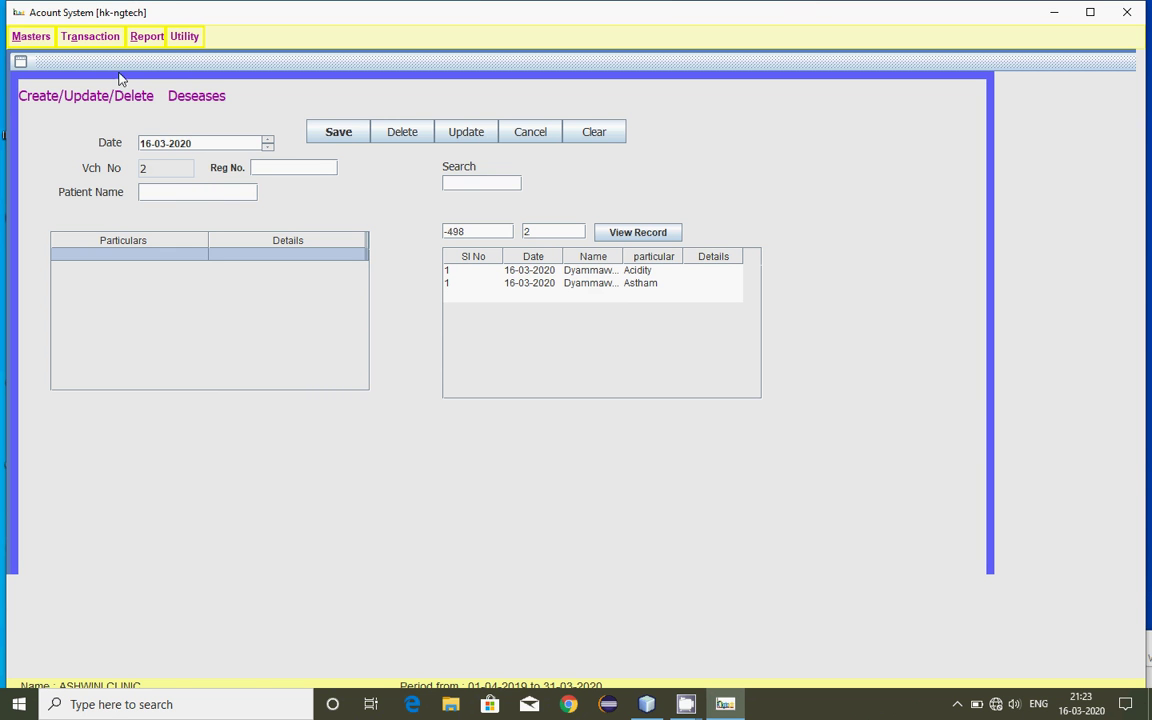
Step: Open the Alergy entry form and choose the patient from the name list
{"action": "left_click", "coordinate": [104, 40]}
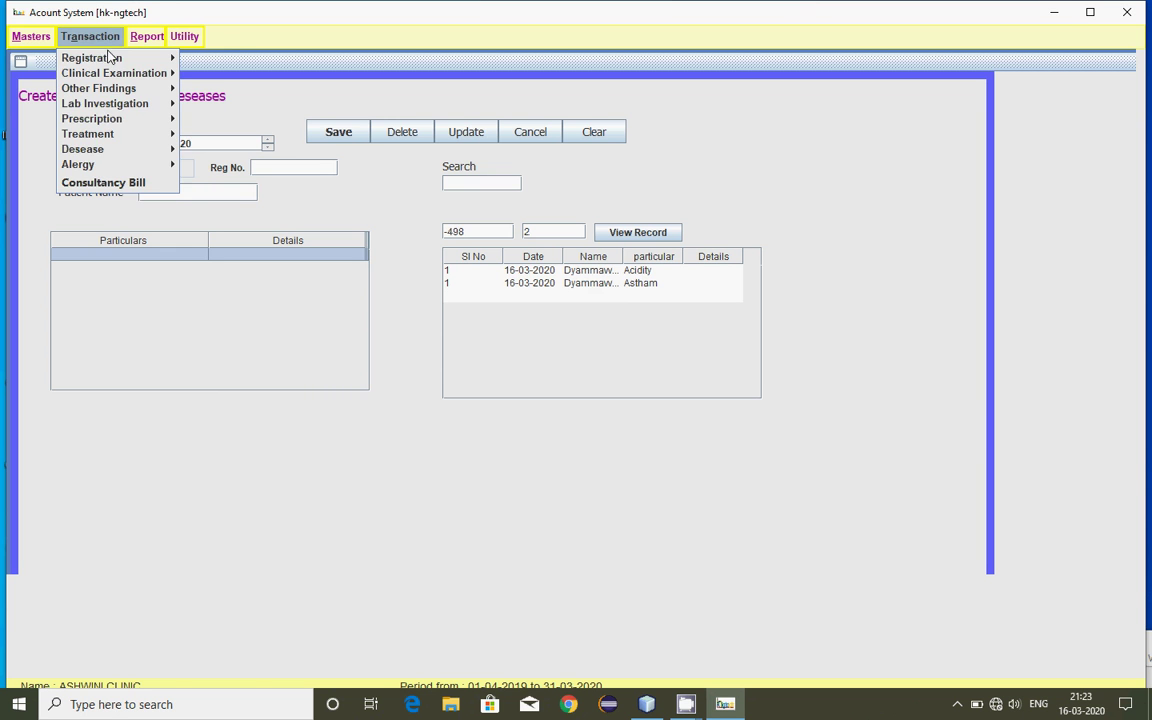
{"action": "mouse_move", "coordinate": [130, 165]}
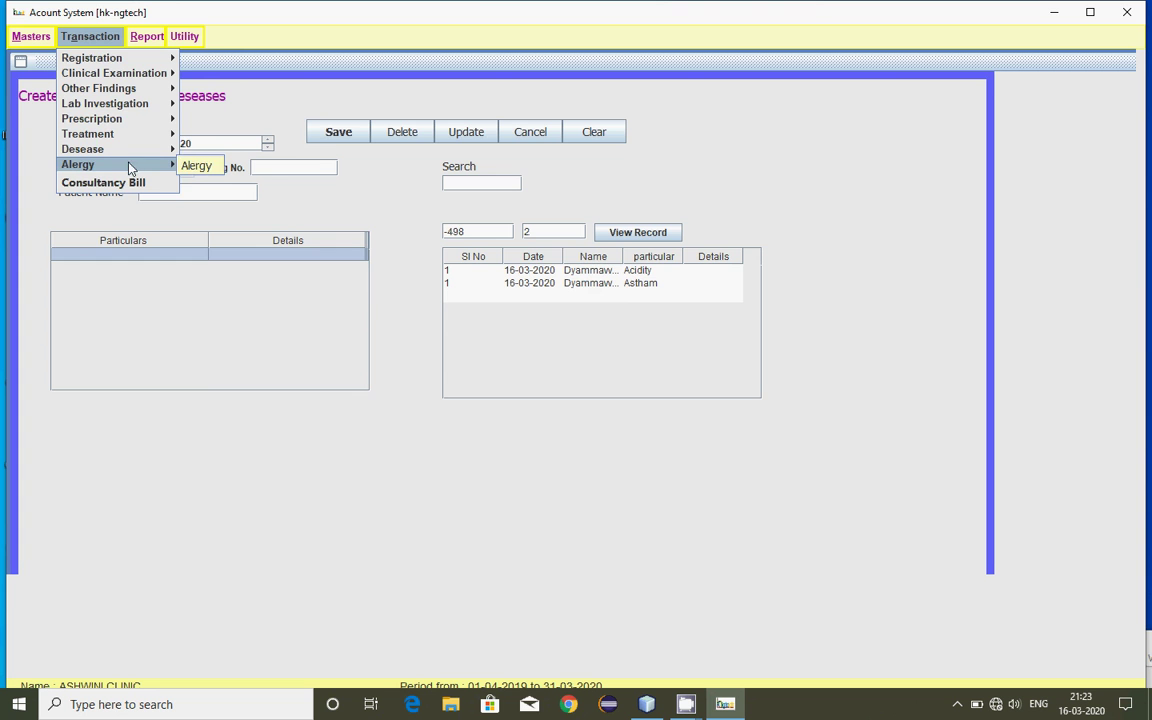
{"action": "left_click", "coordinate": [183, 170]}
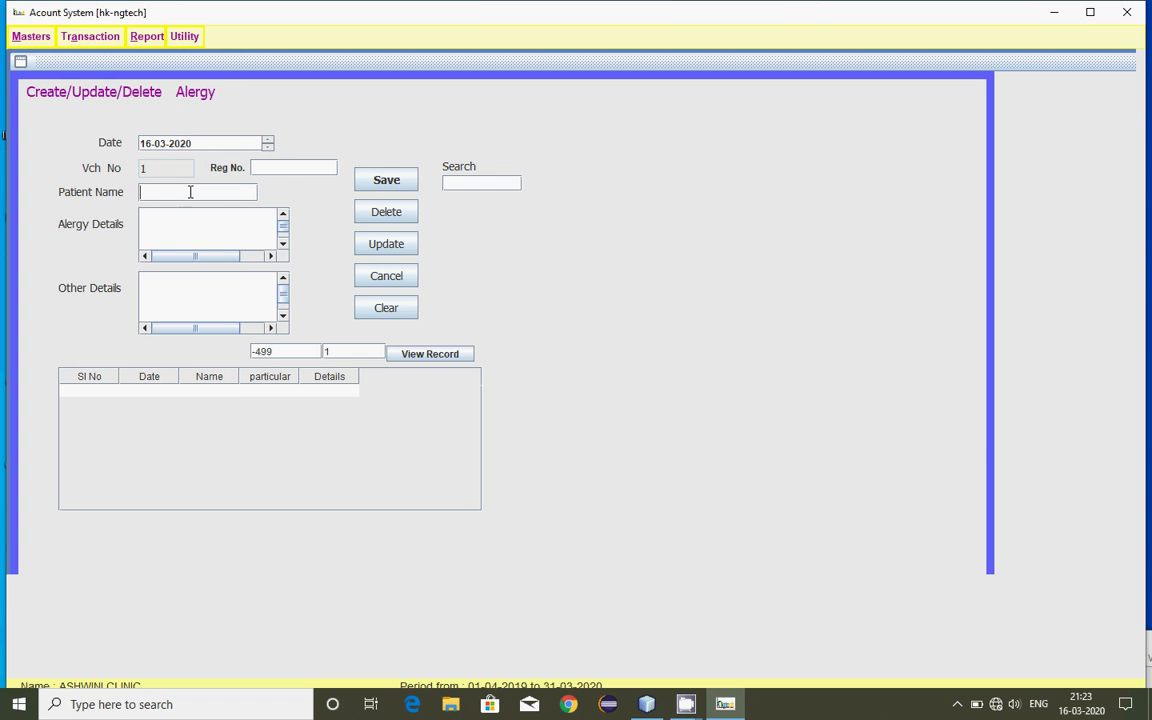
{"action": "left_click", "coordinate": [190, 193]}
{"action": "left_click", "coordinate": [270, 186]}
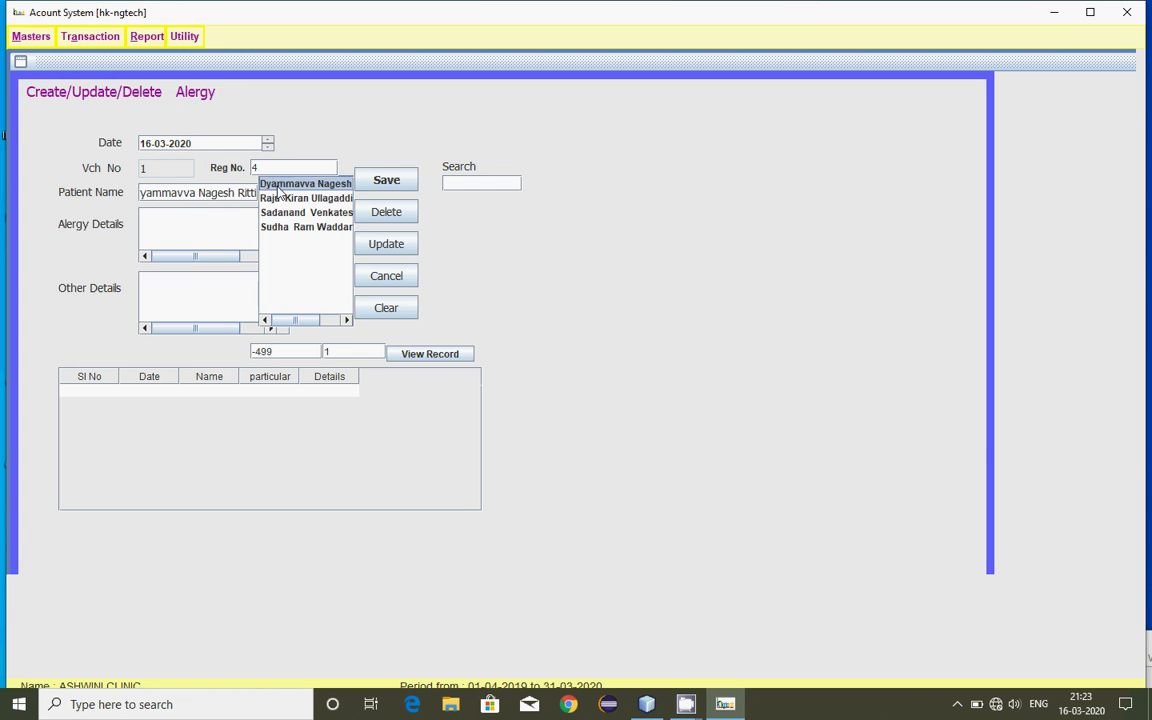
Step: Enter allergy details 'Food,Dolo antivity' and save the record
{"action": "left_click", "coordinate": [229, 210]}
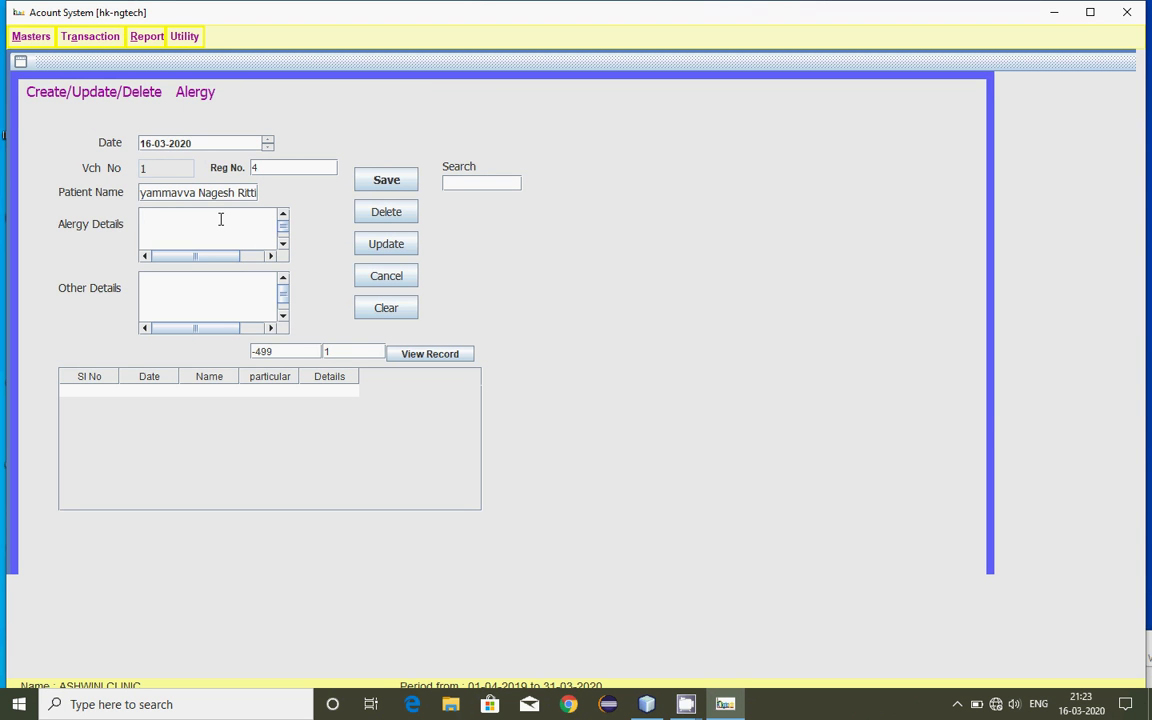
{"action": "type", "text": "Food"}
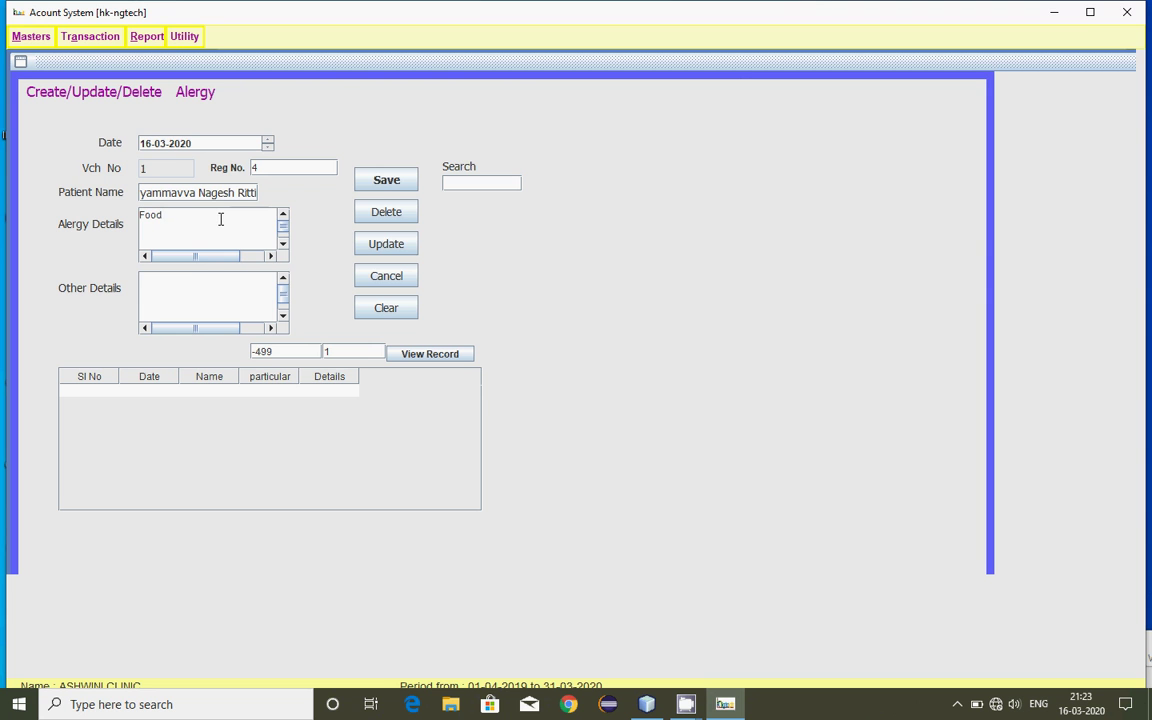
{"action": "left_click", "coordinate": [190, 283]}
{"action": "left_click", "coordinate": [196, 219]}
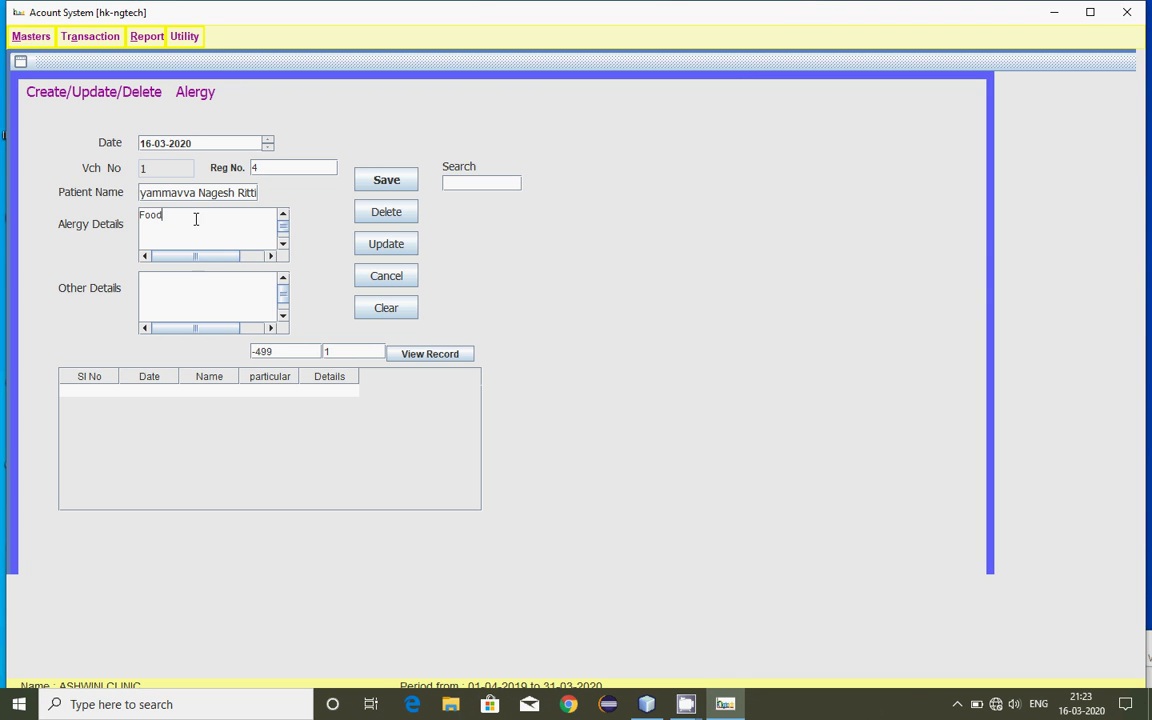
{"action": "type", "text": ",Dolo"}
{"action": "type", "text": " anti"}
{"action": "type", "text": "vity"}
{"action": "left_click", "coordinate": [380, 181]}
Step: Open the Consultancy Bill form and select the first patient
{"action": "left_click", "coordinate": [91, 37]}
{"action": "left_click", "coordinate": [131, 183]}
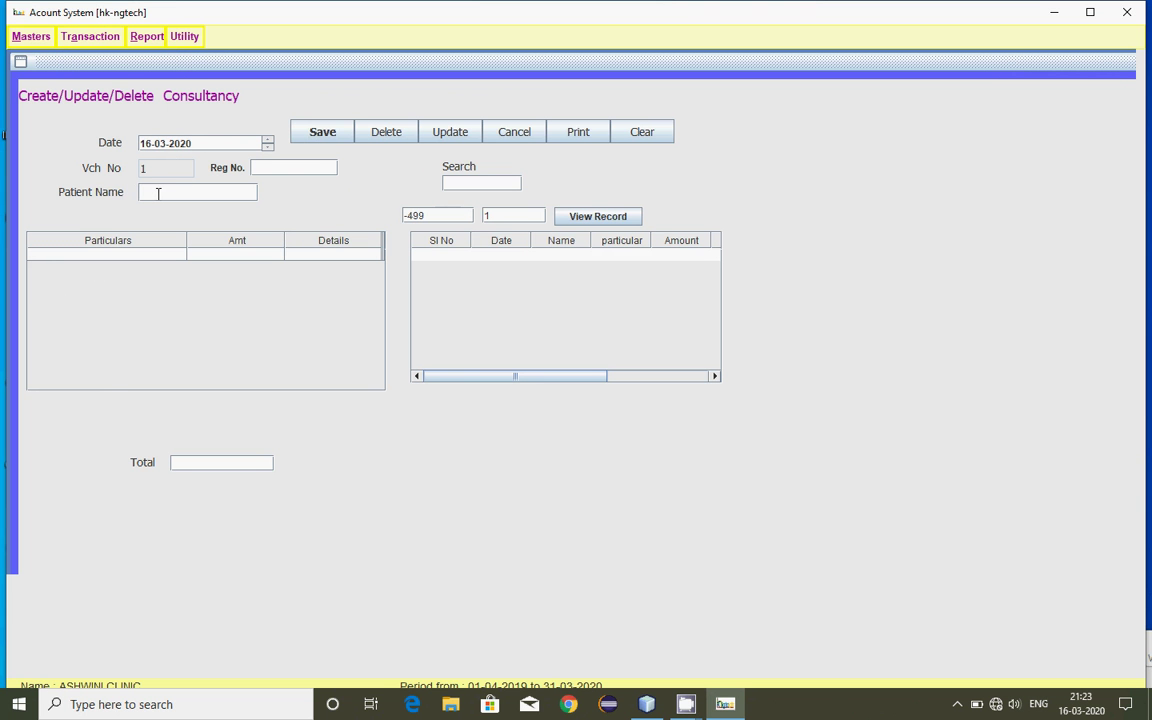
{"action": "key", "text": "Down"}
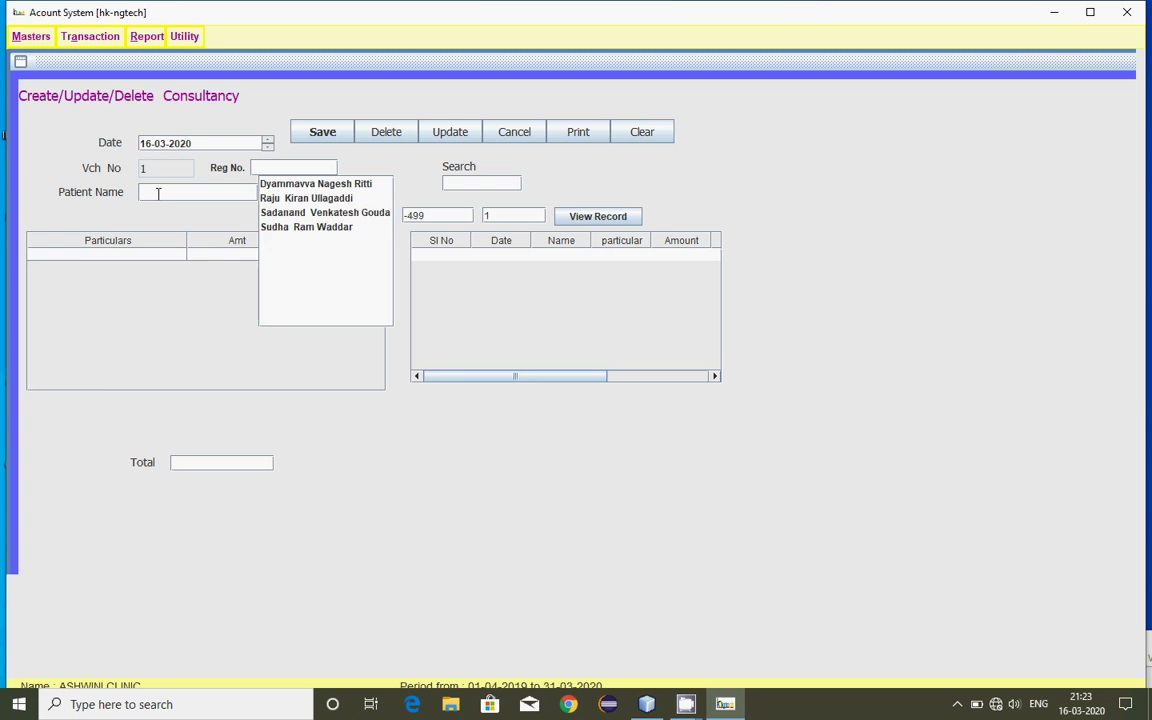
{"action": "key", "text": "Down"}
{"action": "key", "text": "Return"}
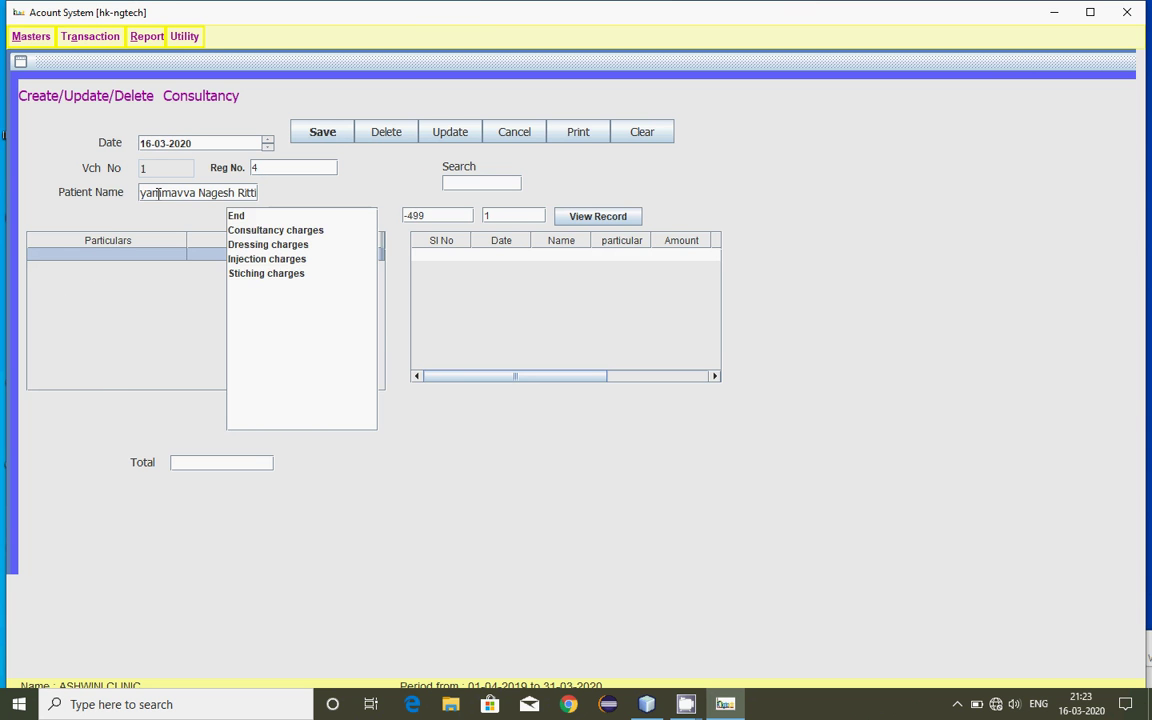
Step: Add Consultancy charges of 250 and Injection charges of 32
{"action": "key", "text": "Down"}
{"action": "key", "text": "Down"}
{"action": "key", "text": "Return"}
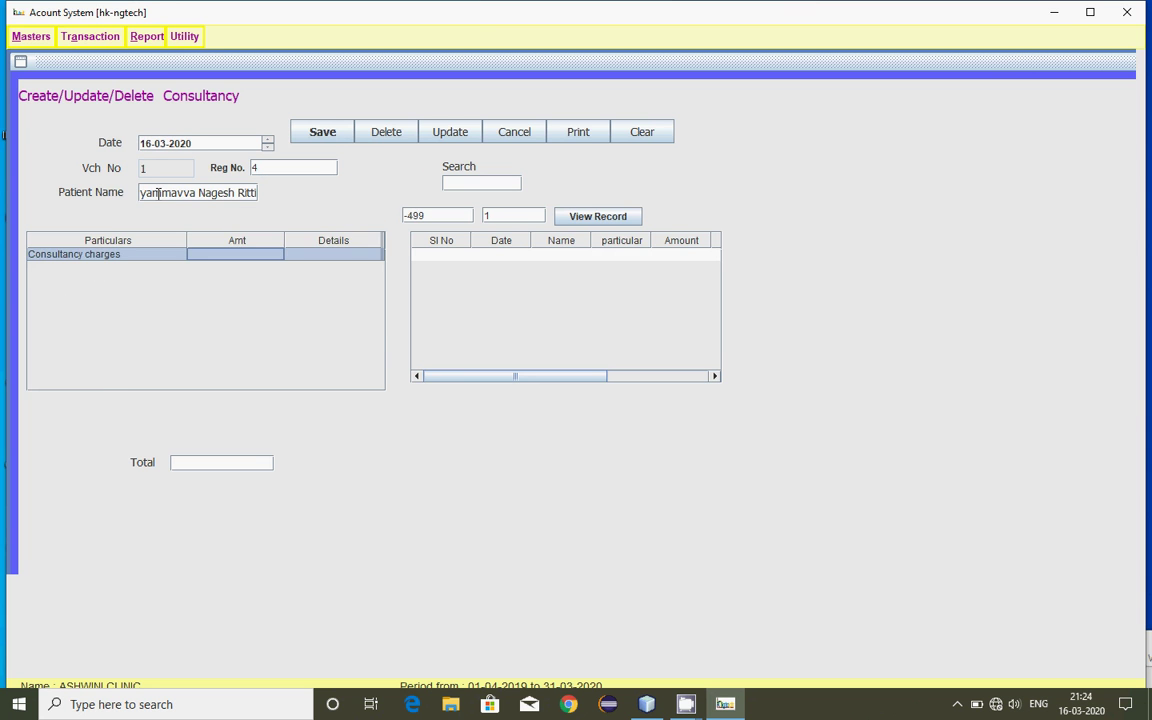
{"action": "type", "text": "250"}
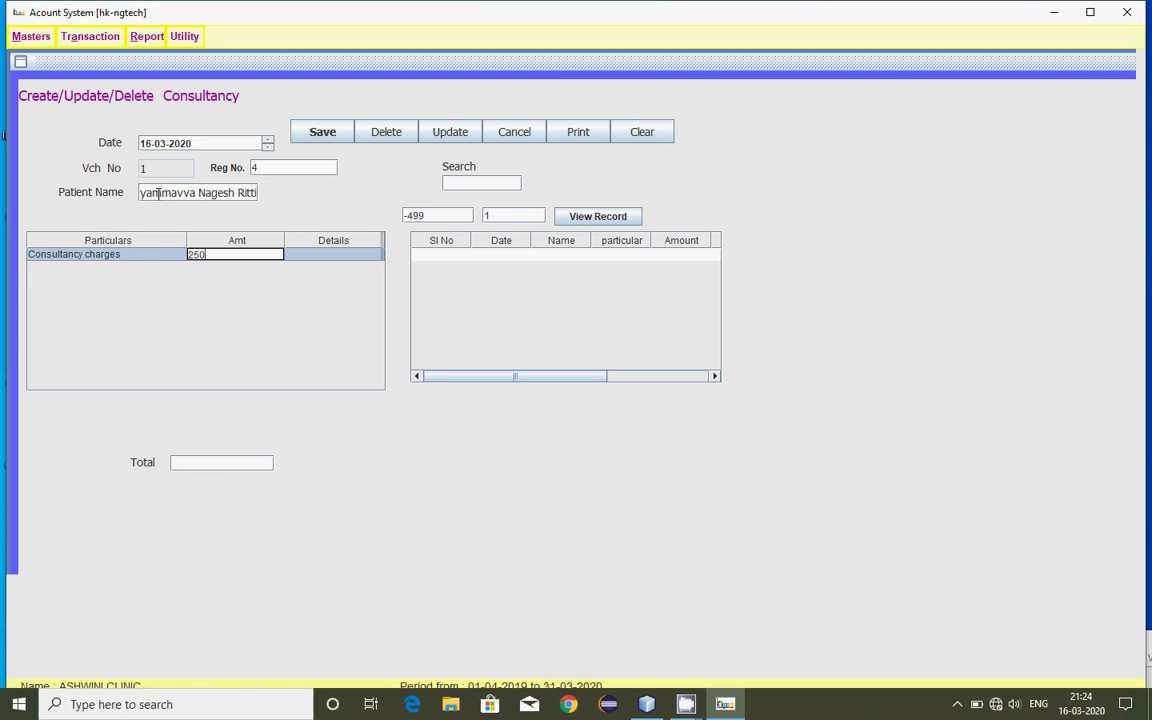
{"action": "key", "text": "Return"}
{"action": "key", "text": "Return"}
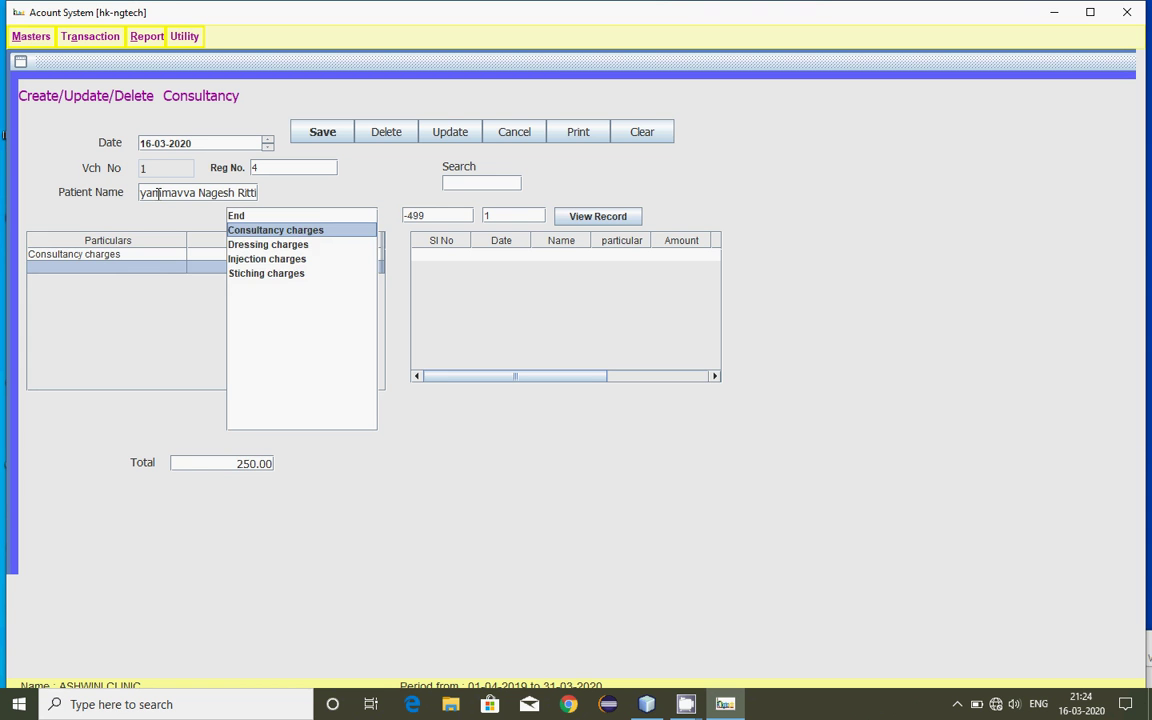
{"action": "key", "text": "Down"}
{"action": "key", "text": "Down"}
{"action": "key", "text": "Return"}
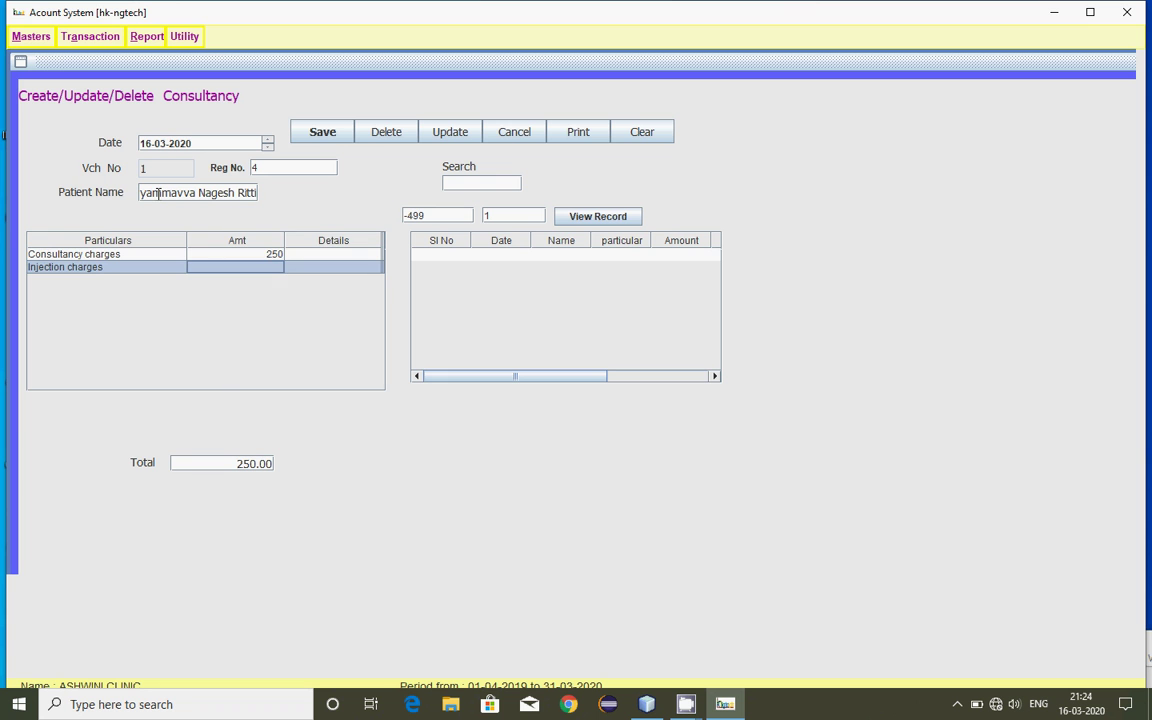
{"action": "type", "text": "32"}
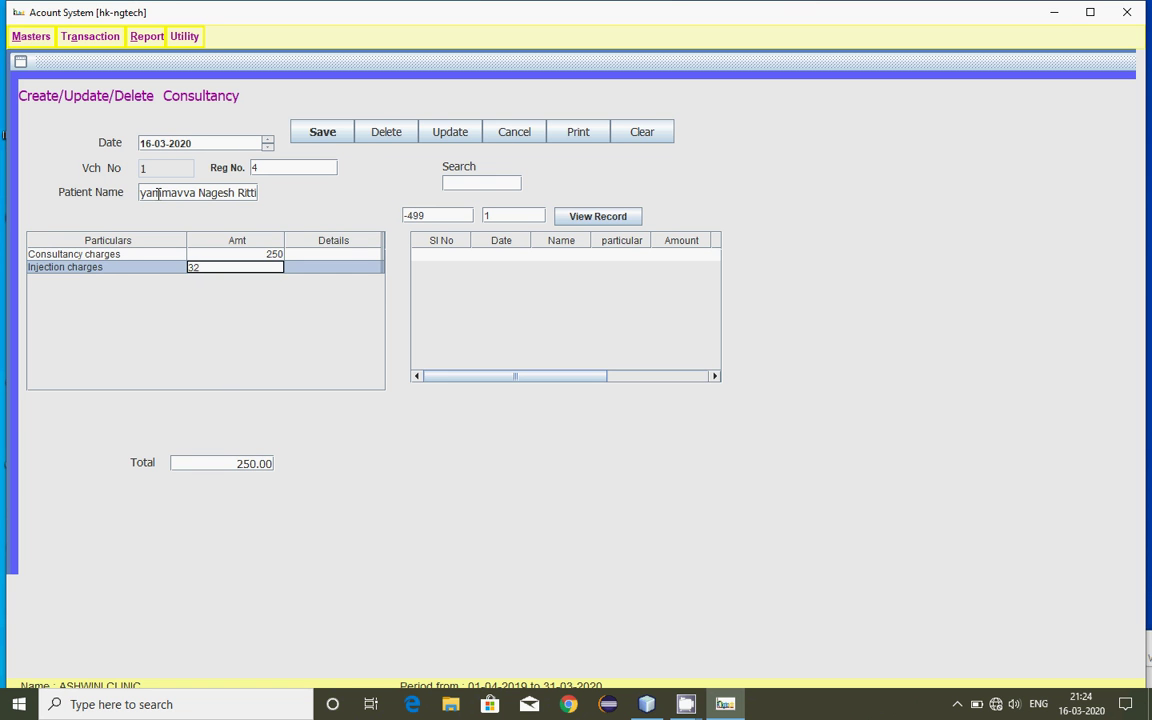
{"action": "key", "text": "Return"}
Step: Add Stiching charges of 150 and finish the bill with End, totalling 432
{"action": "key", "text": "Return"}
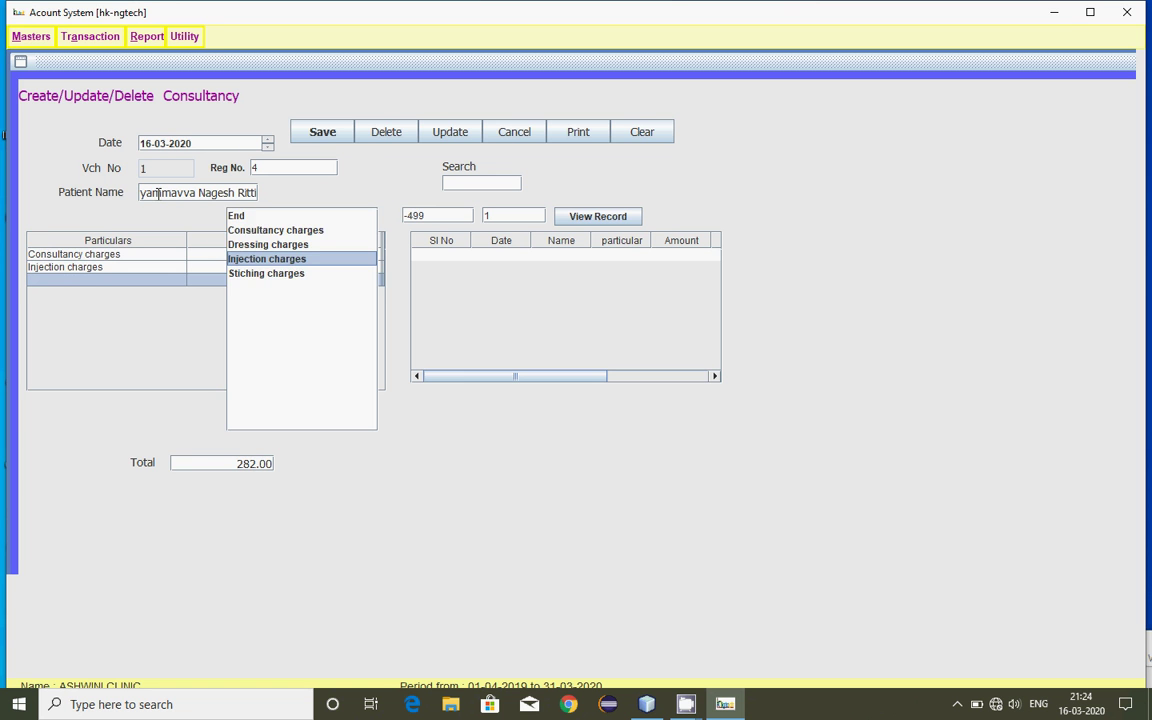
{"action": "key", "text": "Down"}
{"action": "key", "text": "Return"}
{"action": "type", "text": "150"}
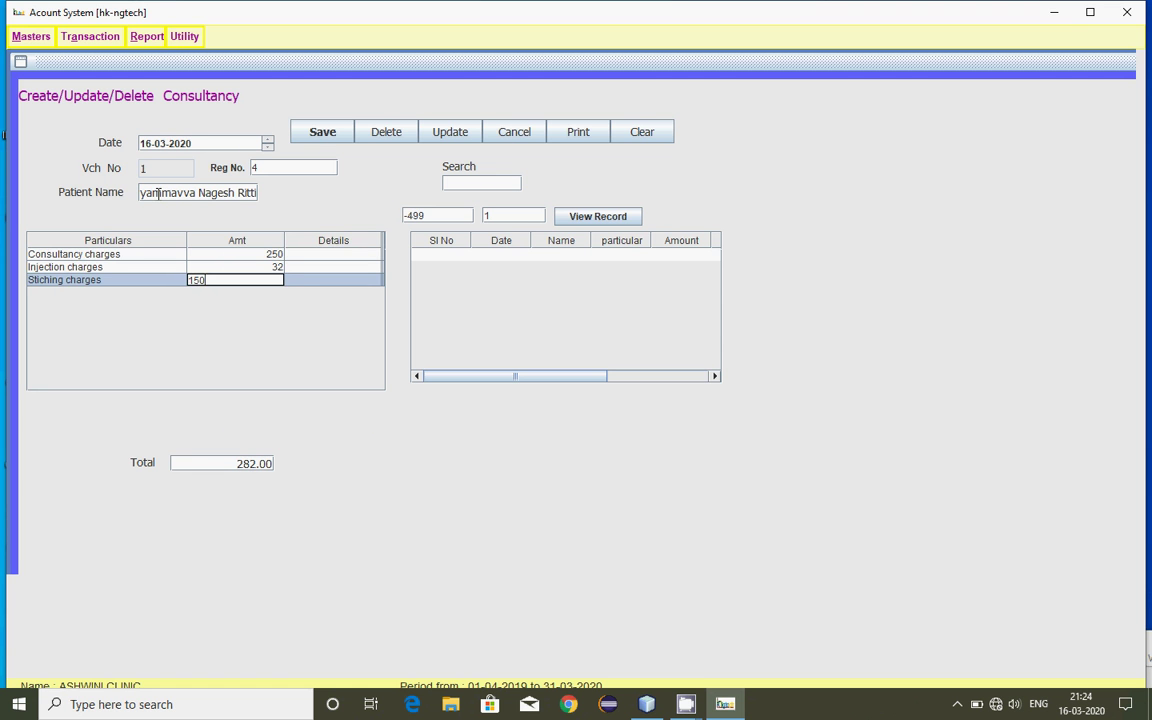
{"action": "key", "text": "Return"}
{"action": "key", "text": "Return"}
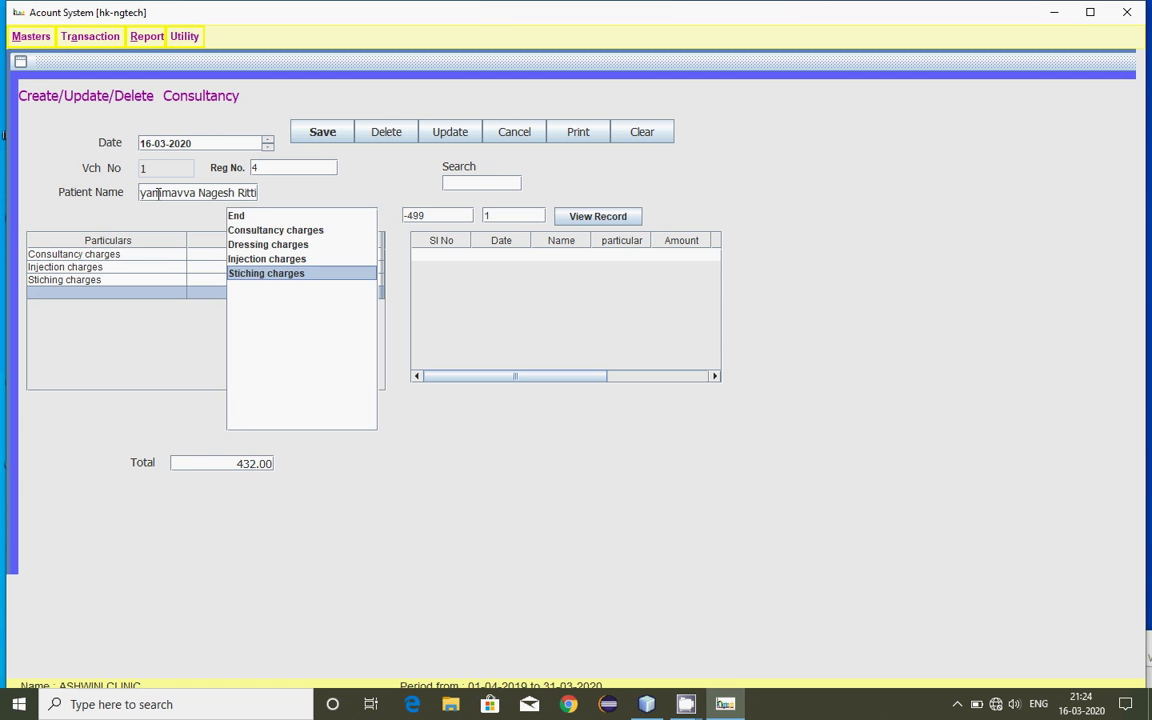
{"action": "key", "text": "Down"}
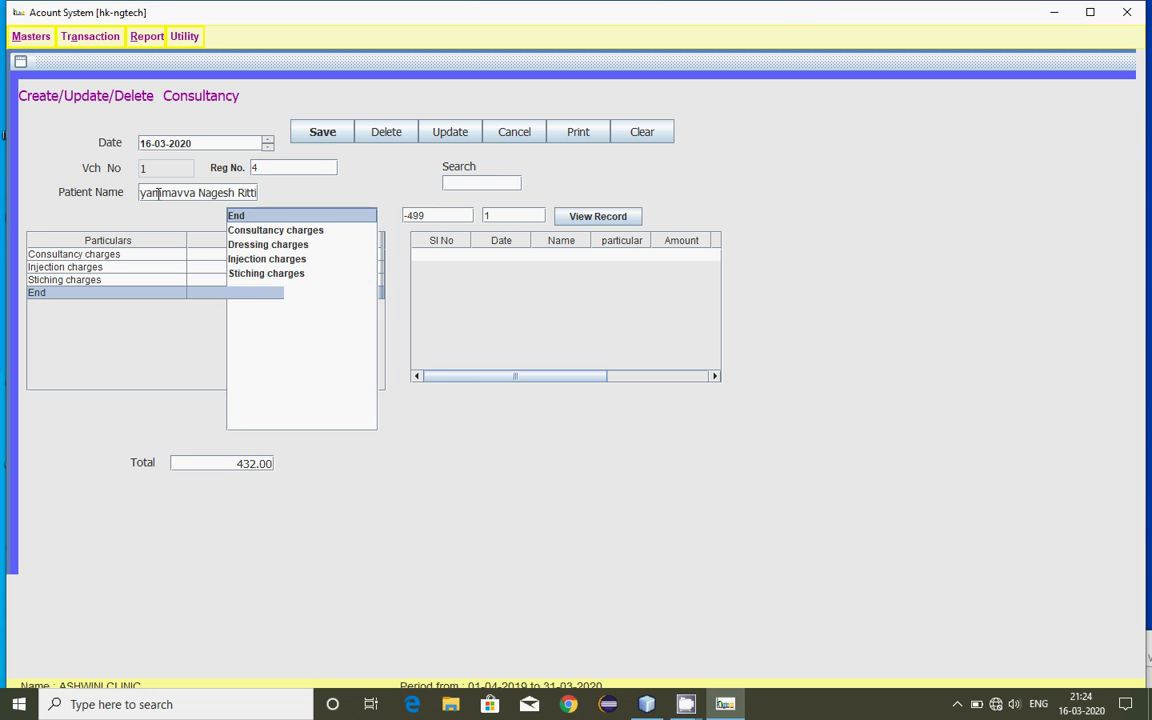
{"action": "key", "text": "Return"}
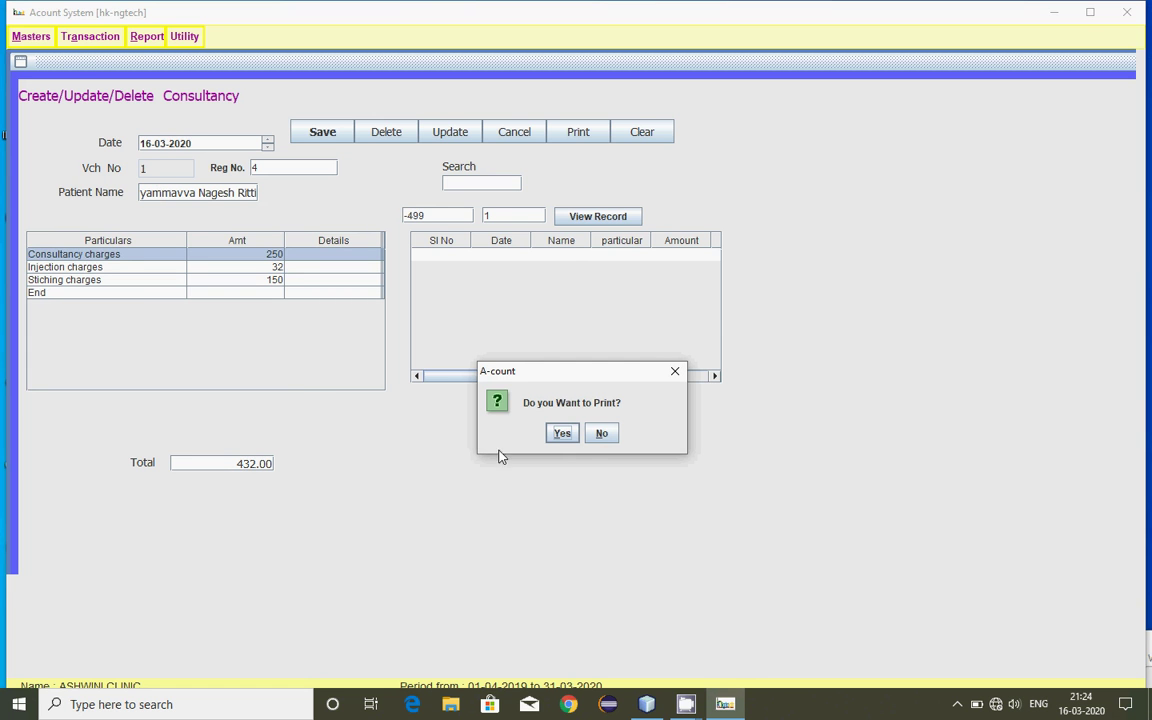
Step: Decline printing, reload consultancy voucher 1 (614.00), preview it, then close without printing
{"action": "left_click", "coordinate": [599, 436]}
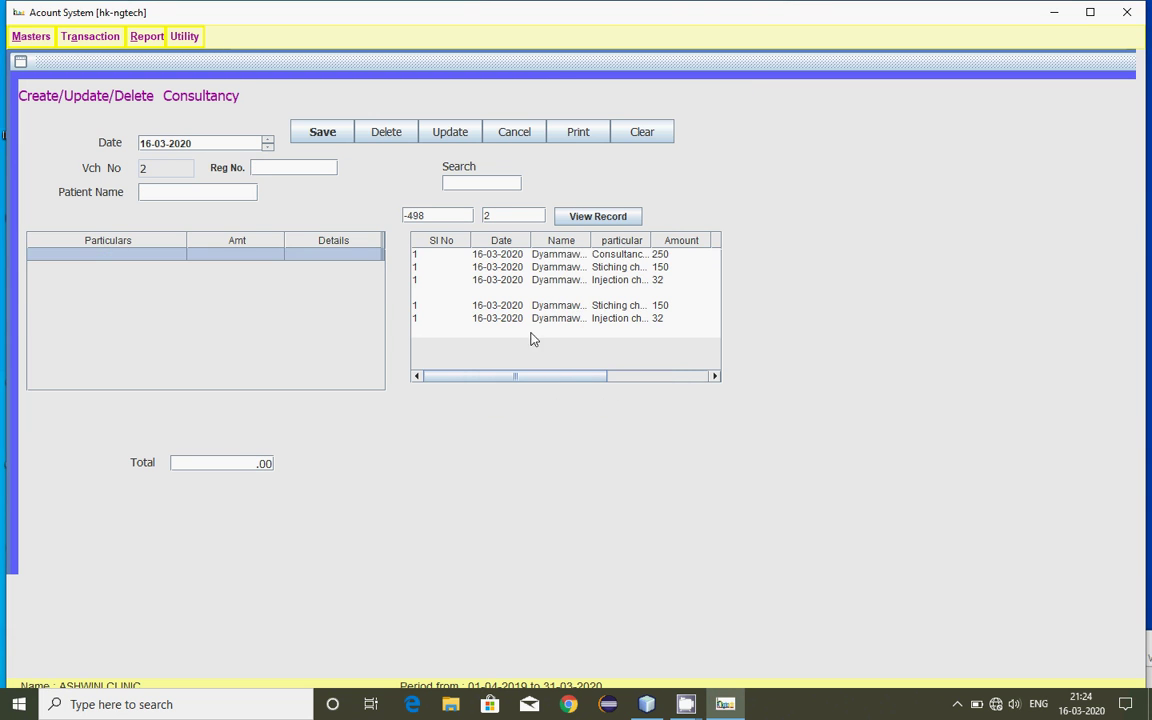
{"action": "left_click", "coordinate": [563, 256]}
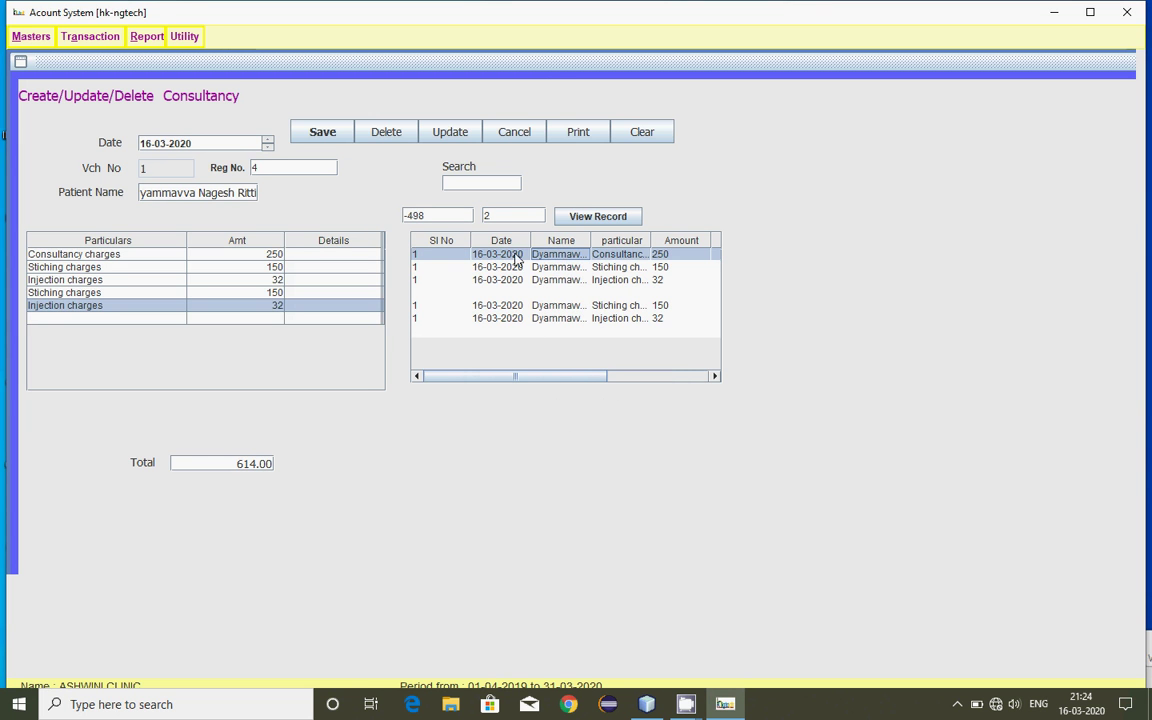
{"action": "left_click", "coordinate": [576, 138]}
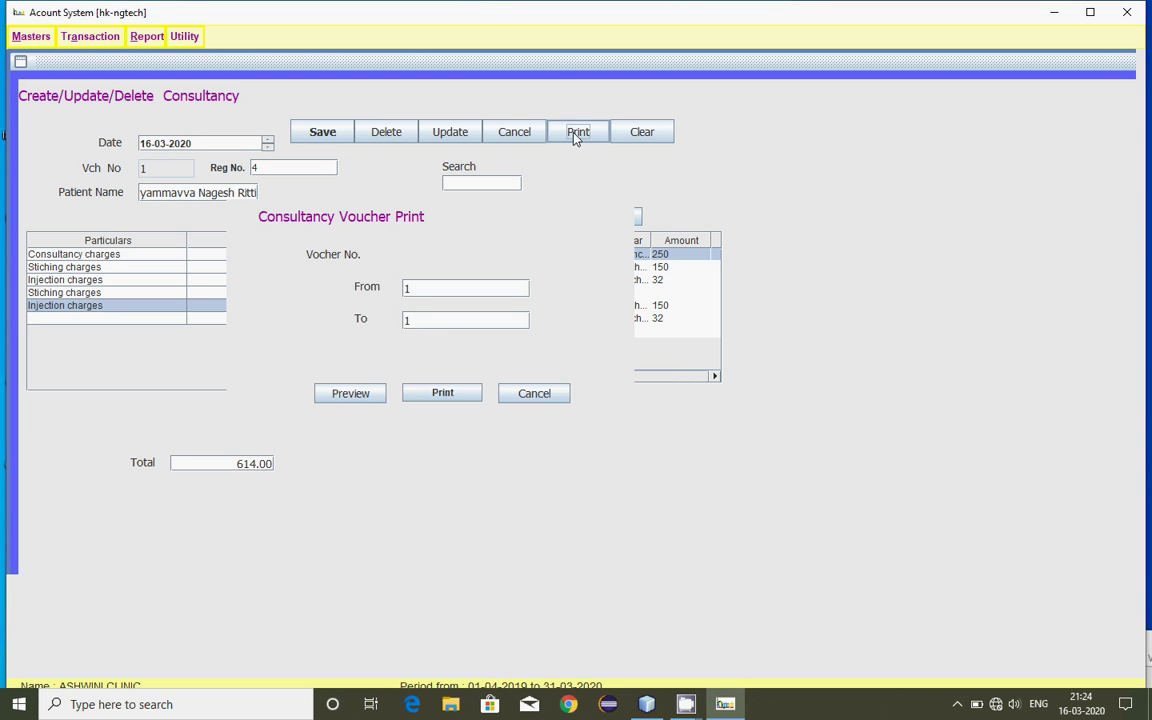
{"action": "left_click", "coordinate": [366, 395]}
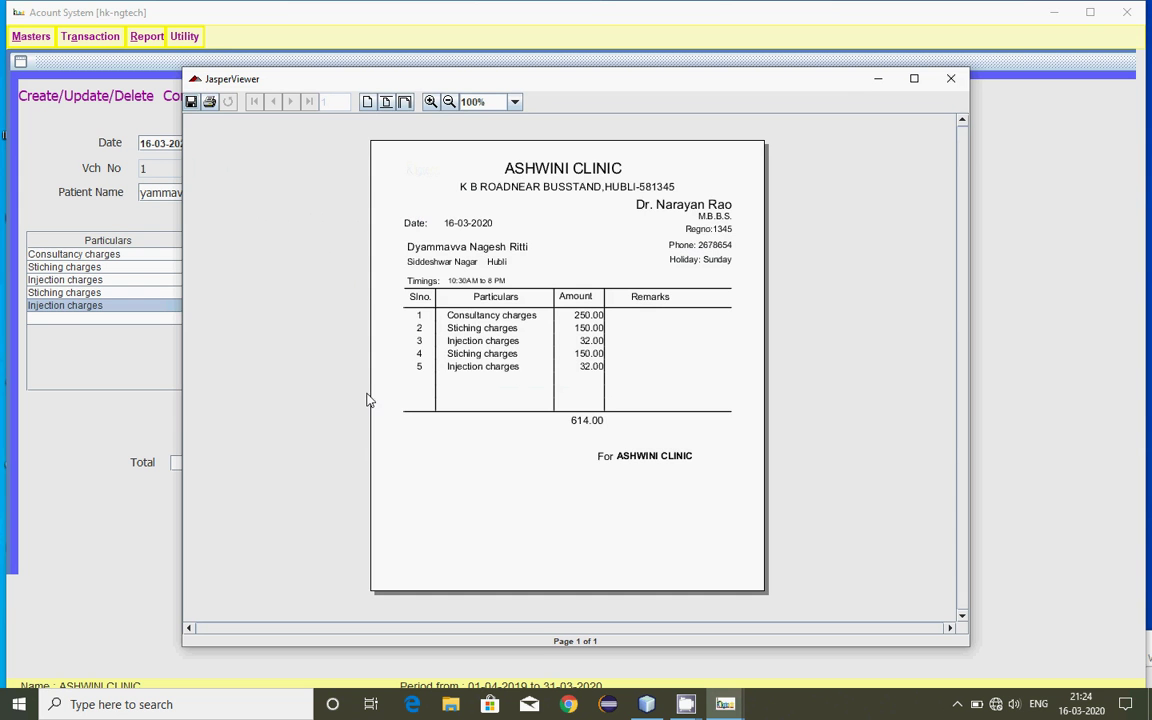
{"action": "left_click", "coordinate": [211, 104]}
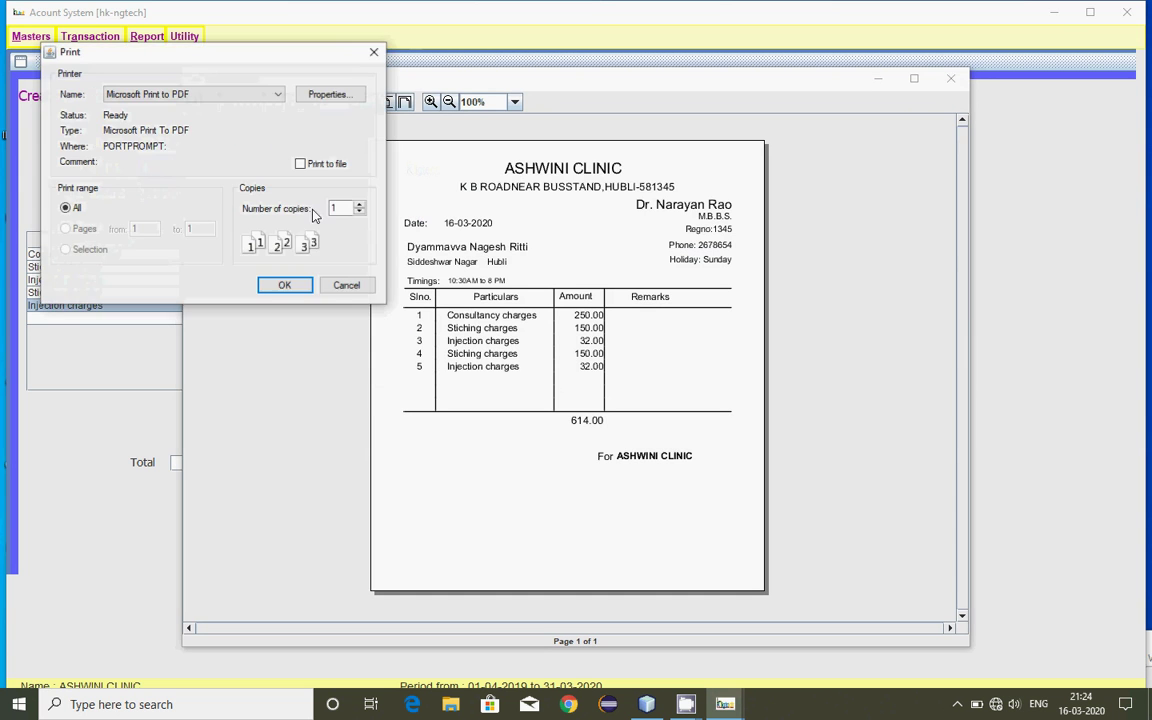
{"action": "left_click", "coordinate": [333, 290]}
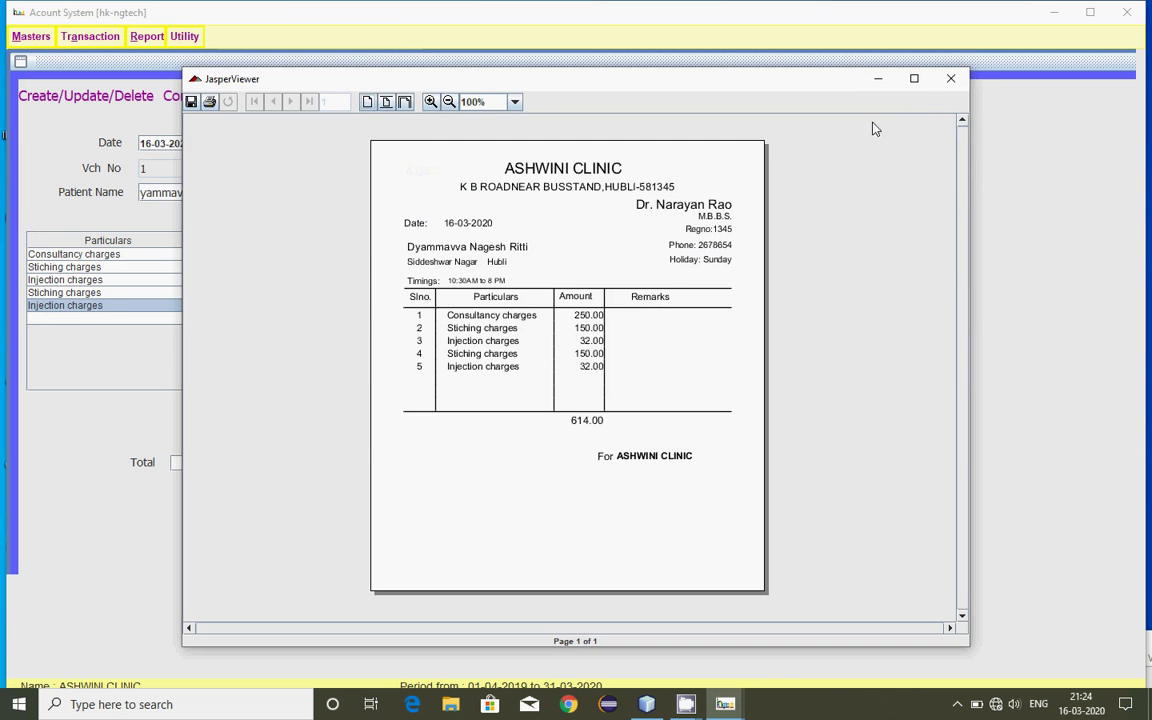
{"action": "left_click", "coordinate": [948, 80]}
{"action": "left_click", "coordinate": [545, 396]}
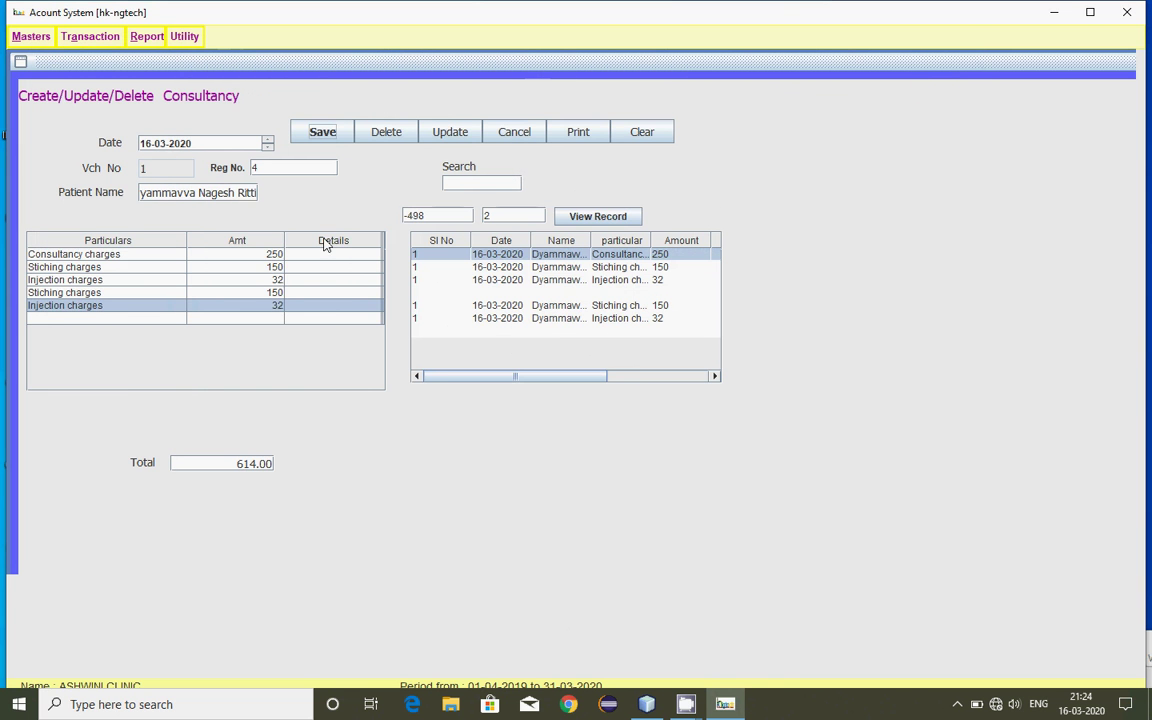
Step: Open the Day Report and list the entries for 16-03-2020
{"action": "left_click", "coordinate": [146, 36]}
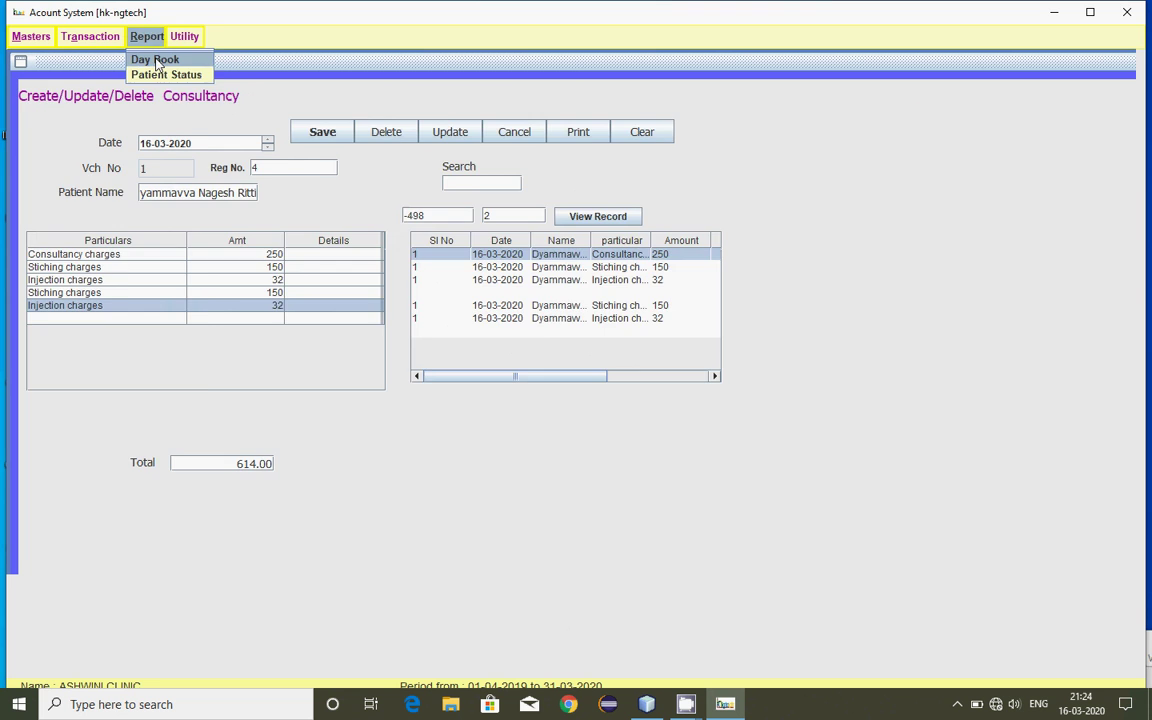
{"action": "left_click", "coordinate": [152, 58]}
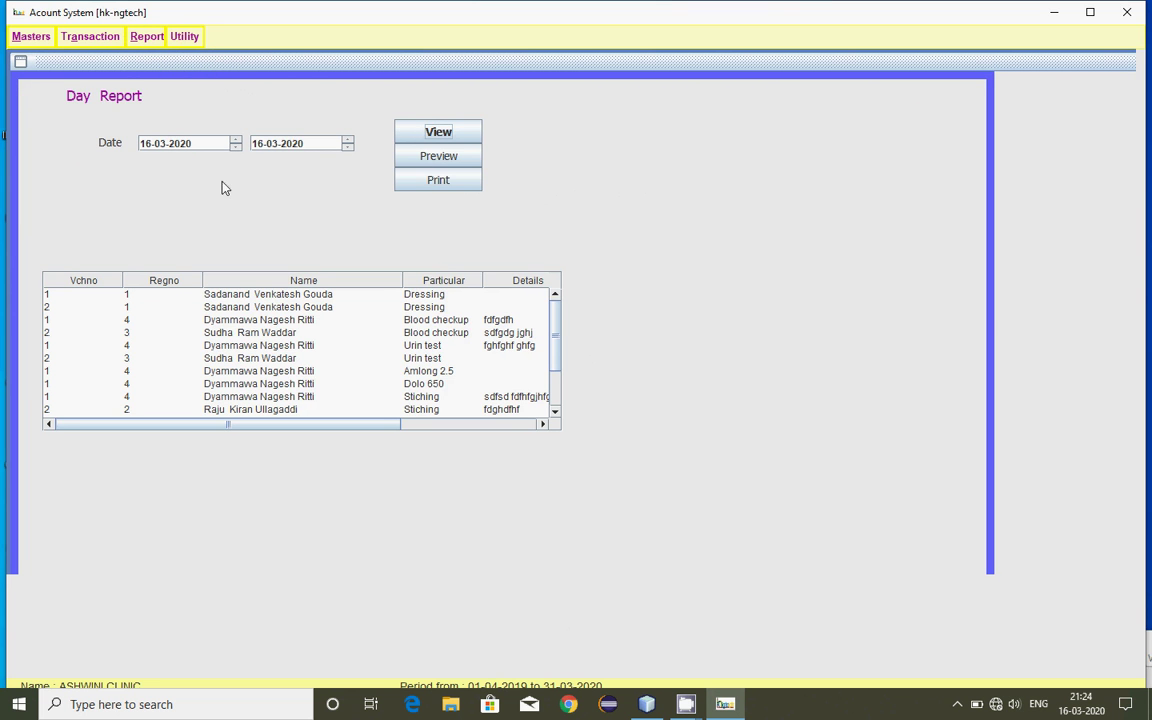
{"action": "left_click", "coordinate": [438, 138]}
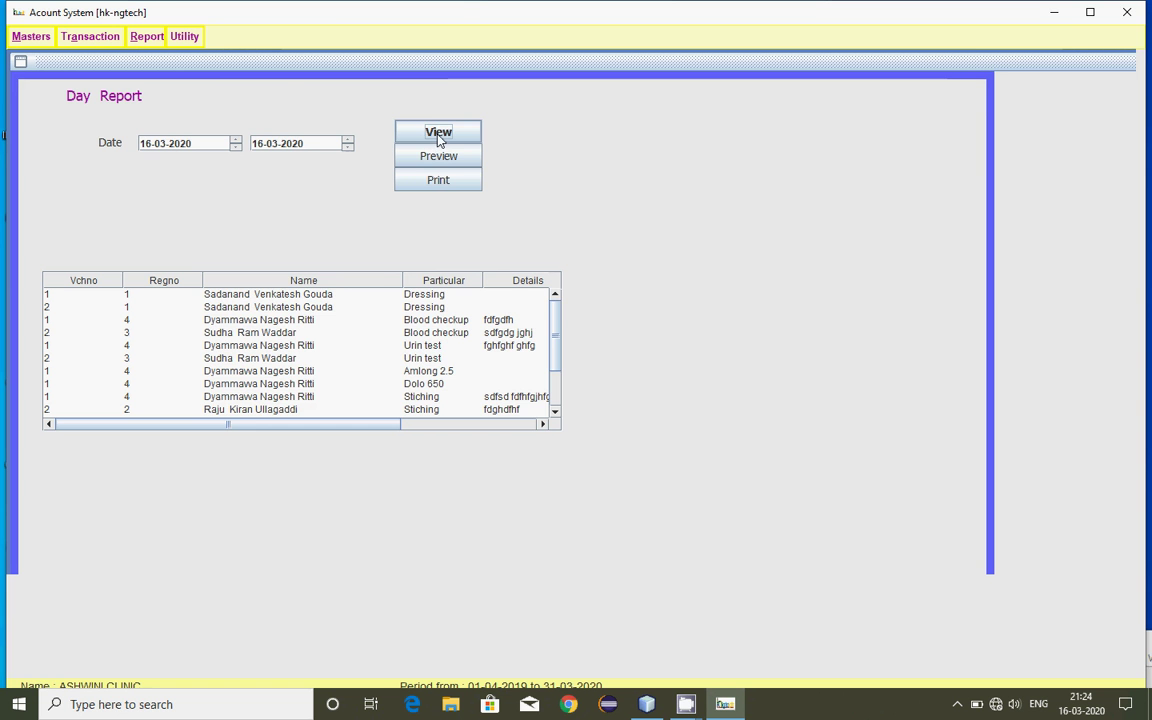
Step: Preview the printable day report, scroll through it, and close the preview
{"action": "left_click", "coordinate": [437, 157]}
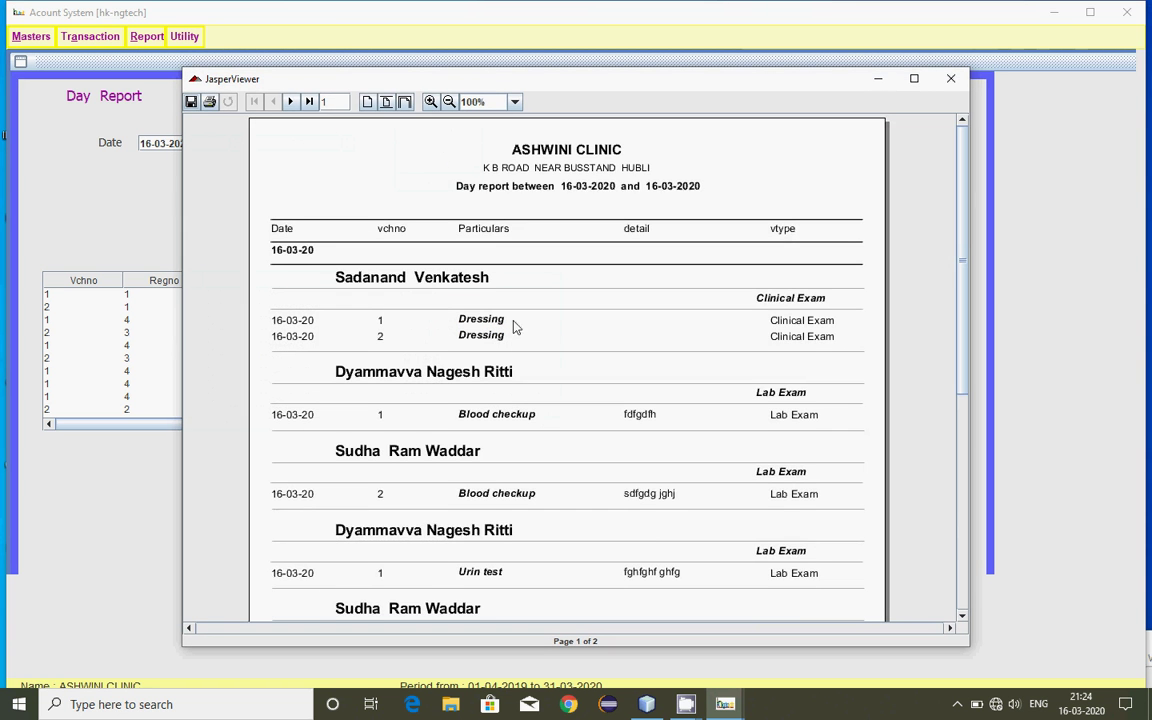
{"action": "scroll", "coordinate": [521, 340], "scroll_direction": "down", "scroll_amount": 1}
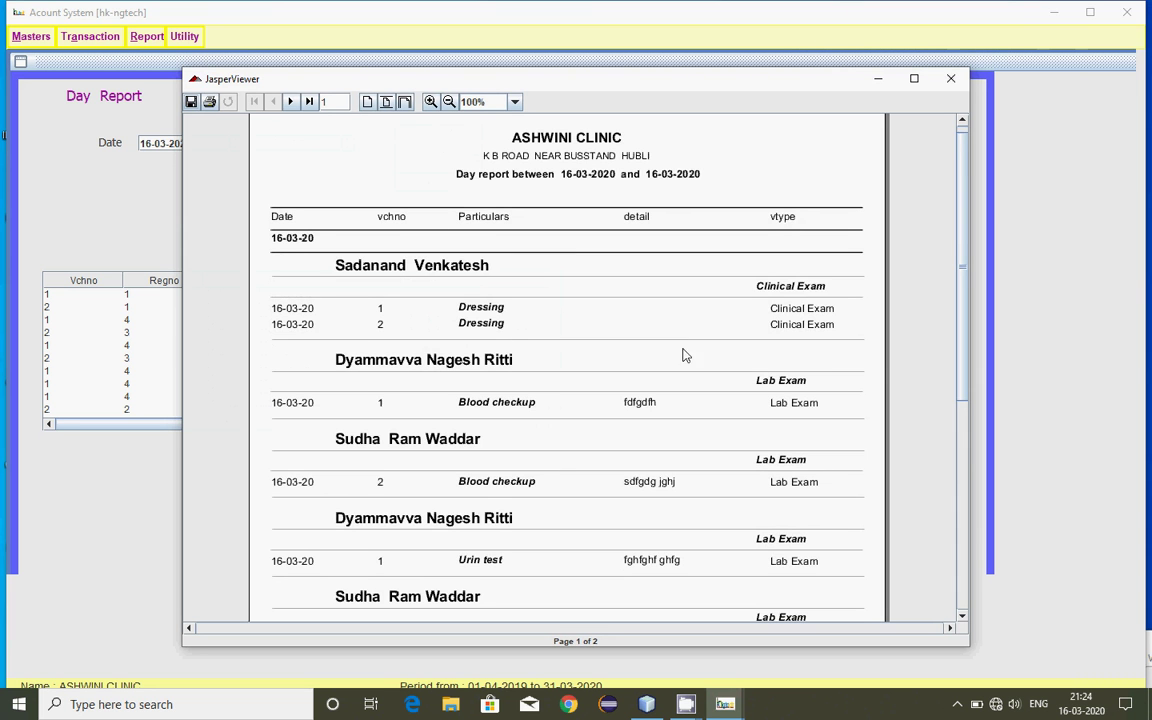
{"action": "scroll", "coordinate": [748, 376], "scroll_direction": "down", "scroll_amount": 3}
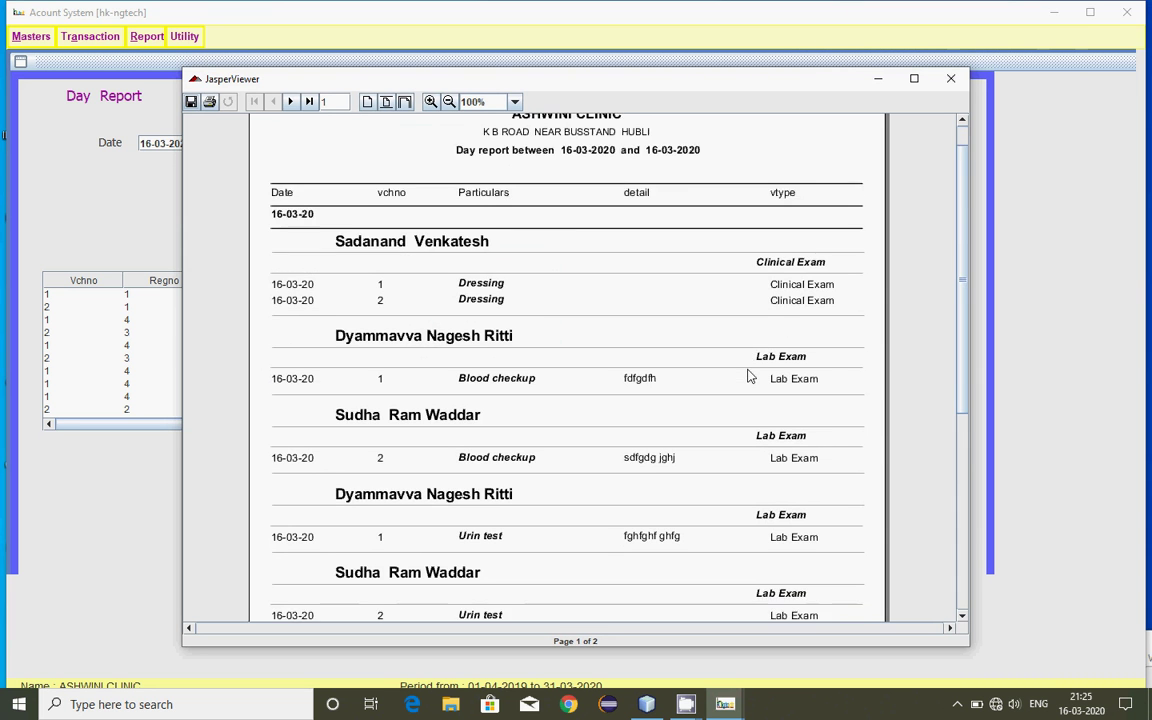
{"action": "scroll", "coordinate": [748, 376], "scroll_direction": "up", "scroll_amount": 2}
{"action": "scroll", "coordinate": [748, 376], "scroll_direction": "up", "scroll_amount": 2}
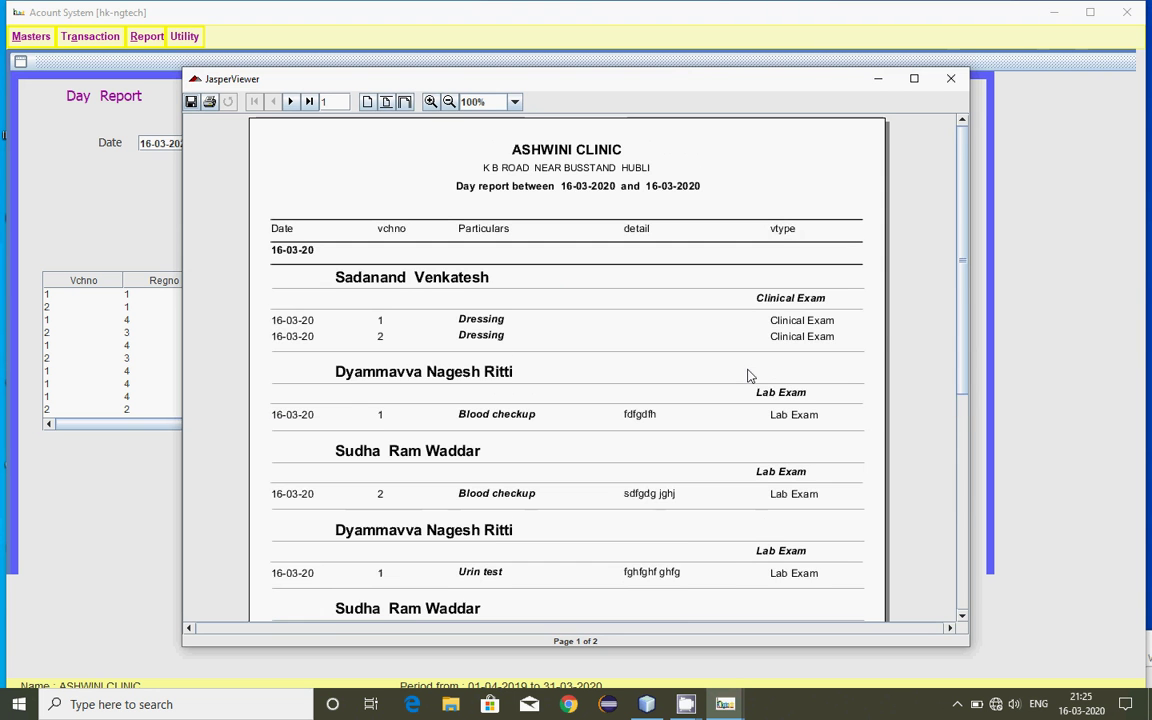
{"action": "scroll", "coordinate": [748, 376], "scroll_direction": "down", "scroll_amount": 10}
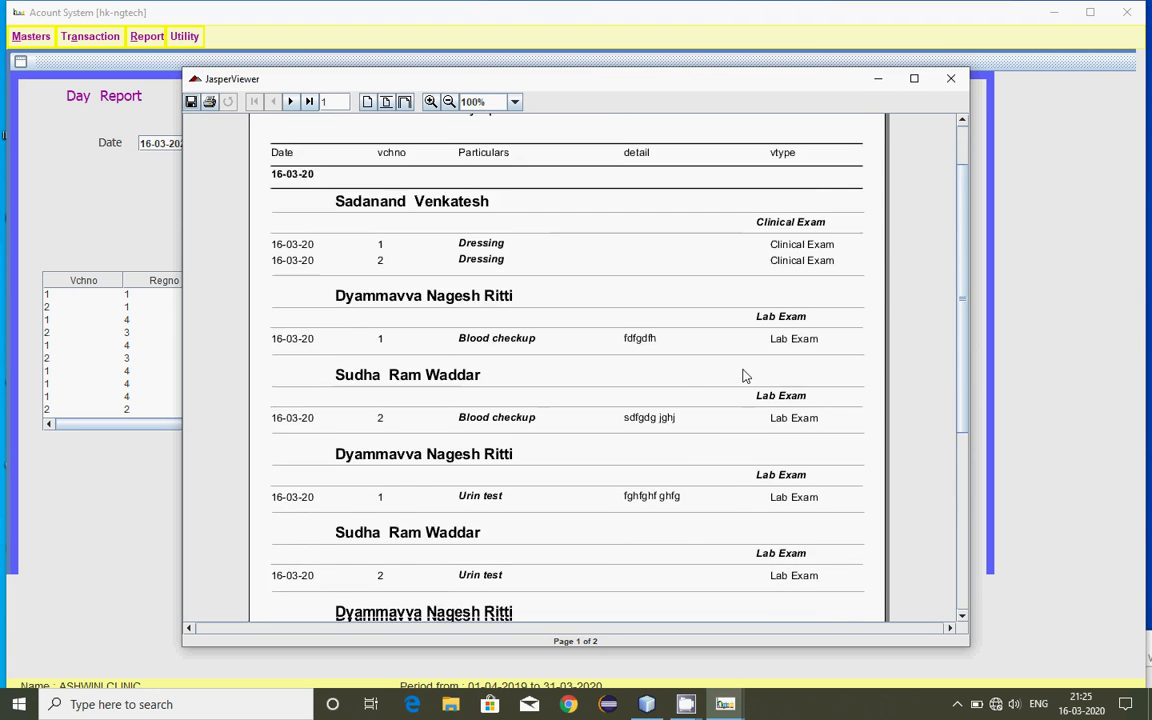
{"action": "scroll", "coordinate": [743, 376], "scroll_direction": "down", "scroll_amount": 7}
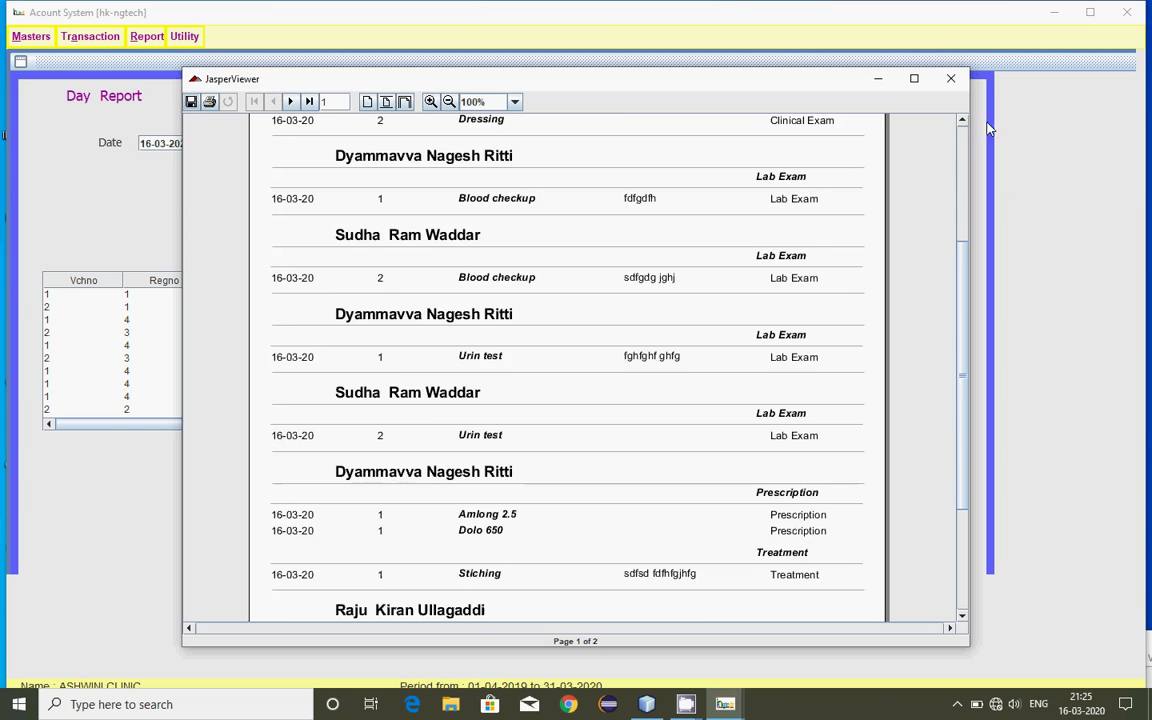
{"action": "left_click", "coordinate": [950, 80]}
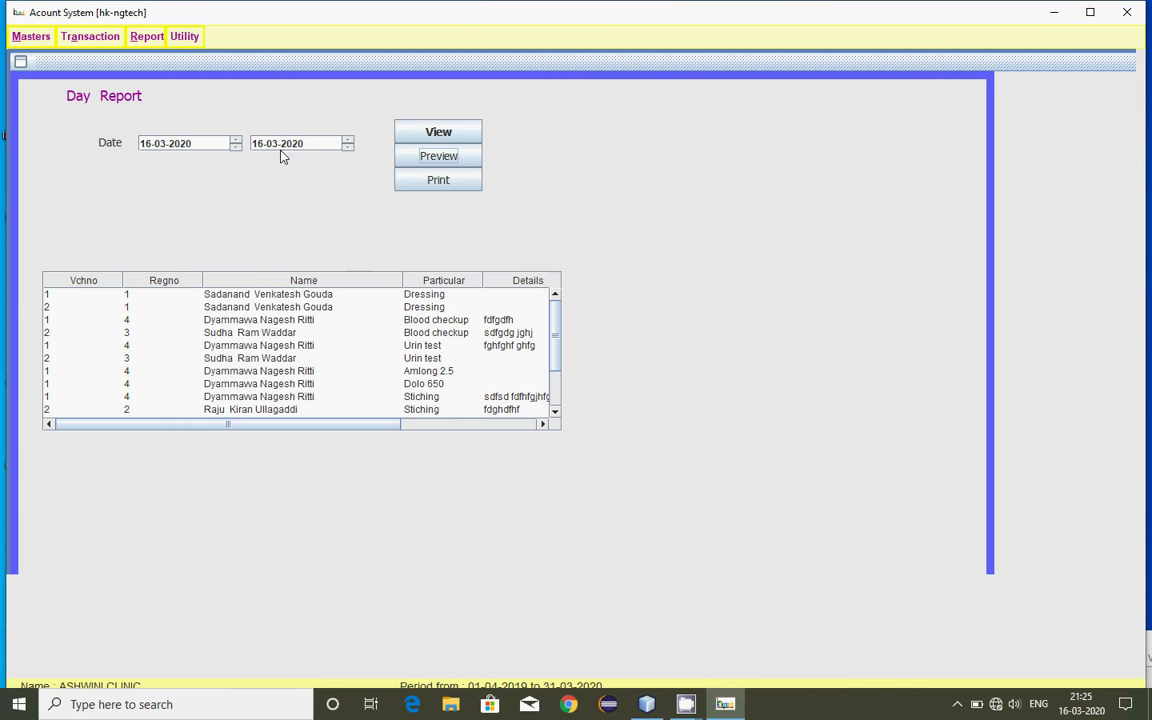
Step: Open the Patient Status report, choose the patient, load their entries, and preview the report
{"action": "left_click", "coordinate": [143, 38]}
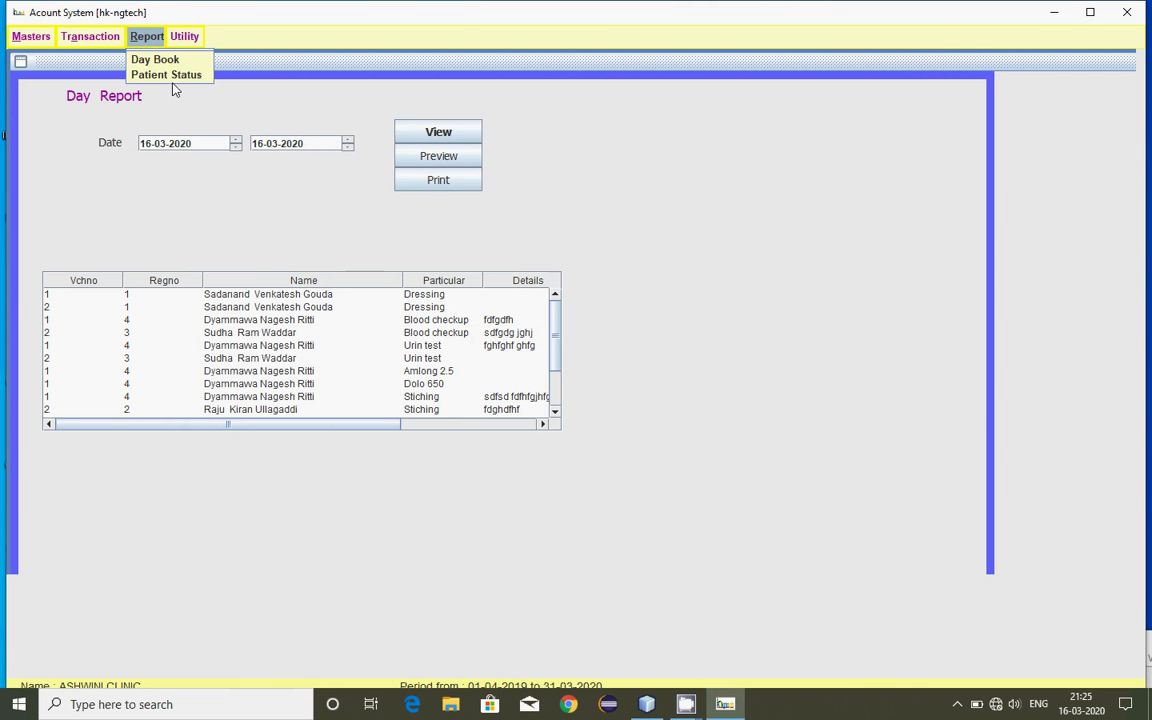
{"action": "left_click", "coordinate": [172, 76]}
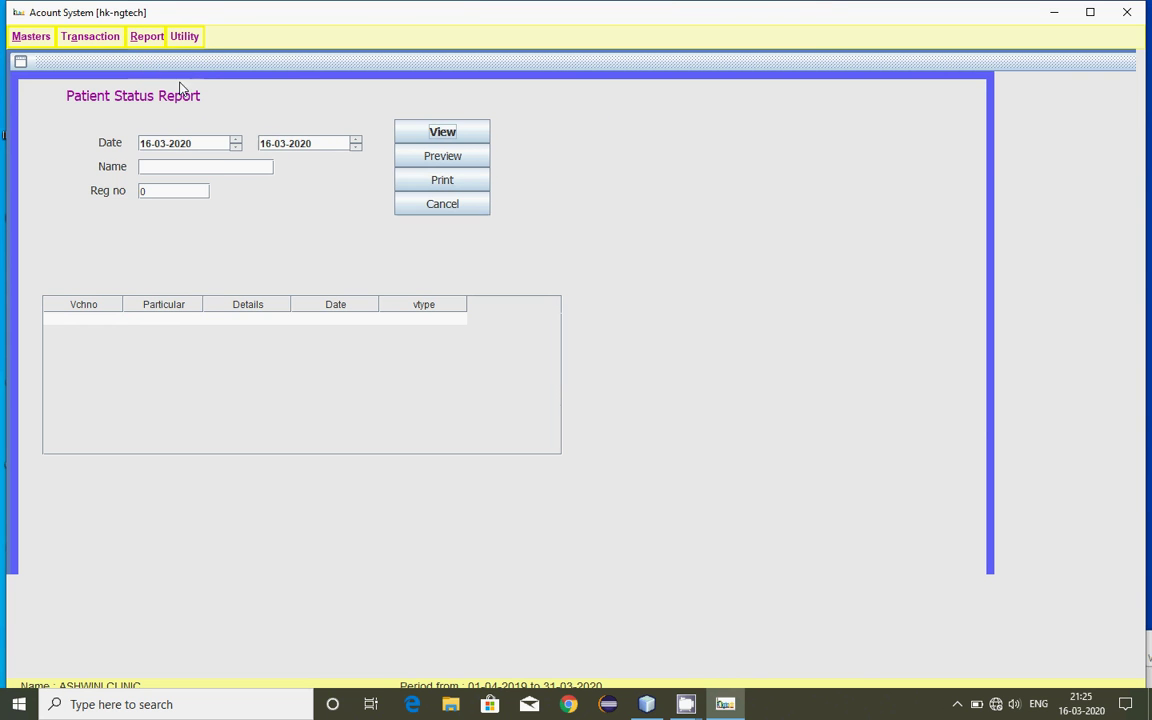
{"action": "left_click", "coordinate": [221, 165]}
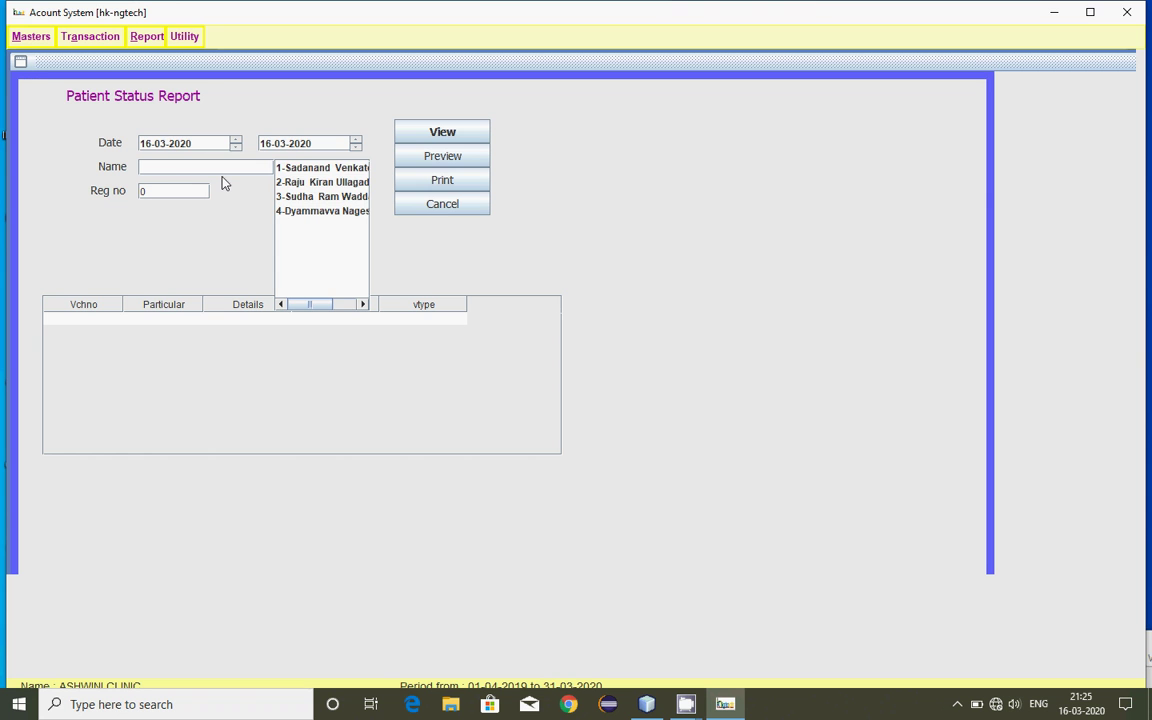
{"action": "key", "text": "Down"}
{"action": "key", "text": "Down"}
{"action": "key", "text": "Down"}
{"action": "key", "text": "Down"}
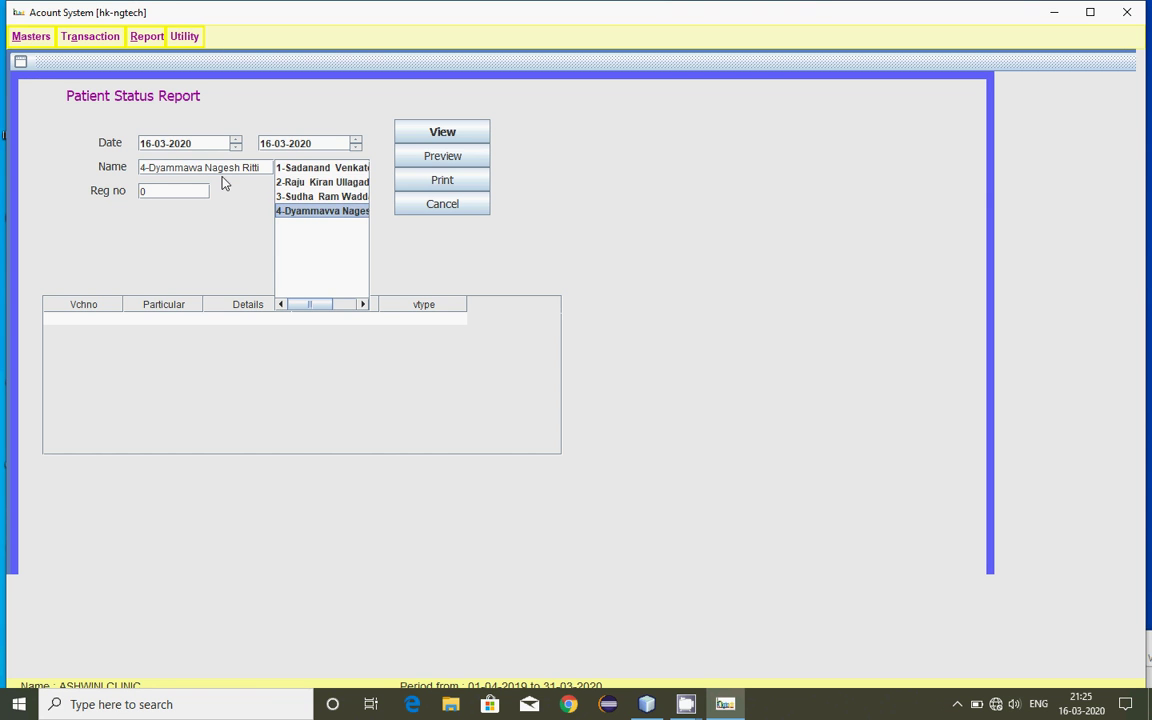
{"action": "key", "text": "Return"}
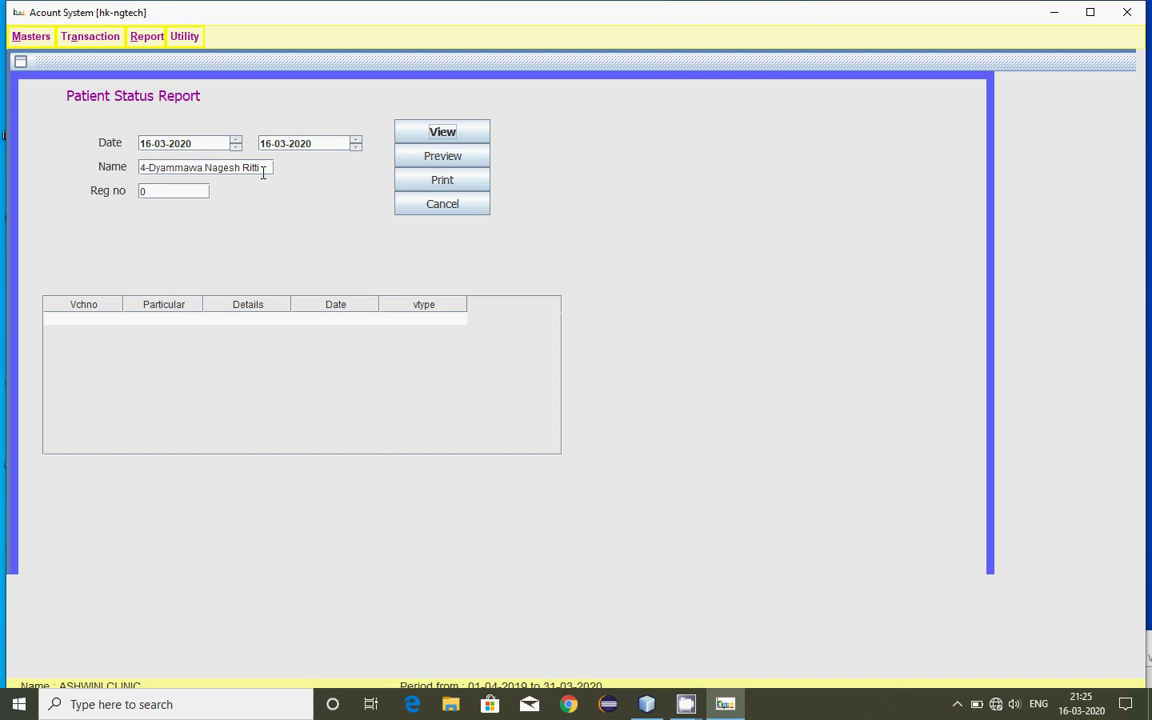
{"action": "left_click", "coordinate": [441, 134]}
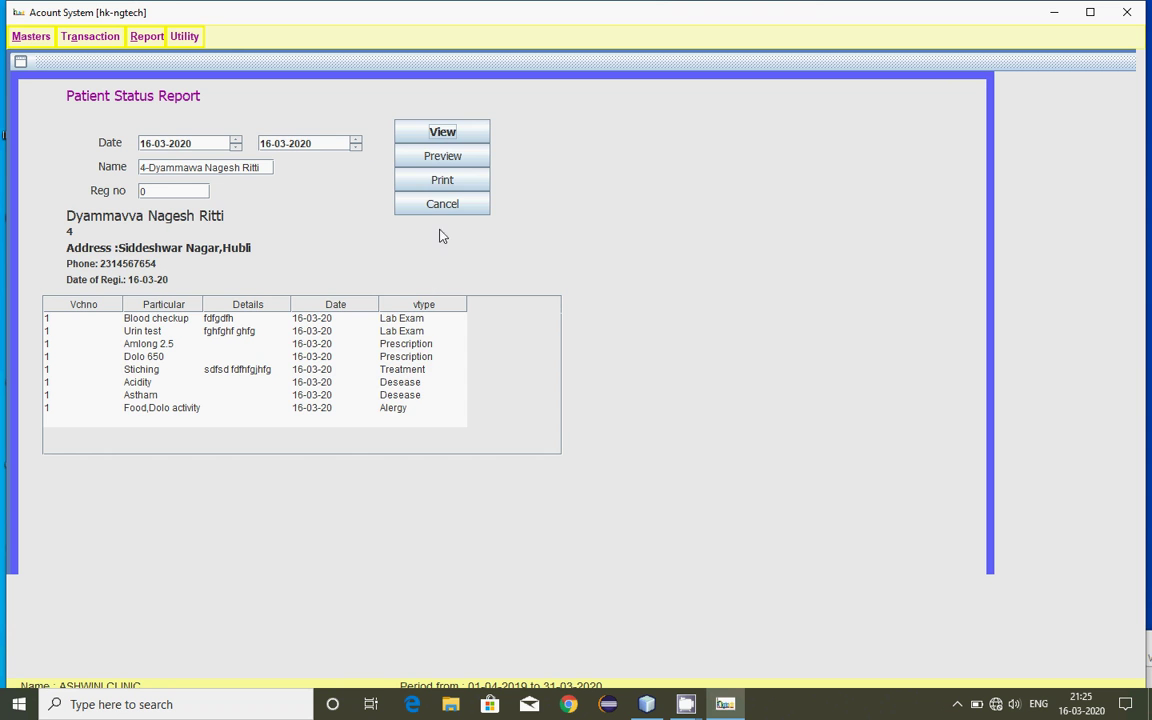
{"action": "left_click", "coordinate": [448, 162]}
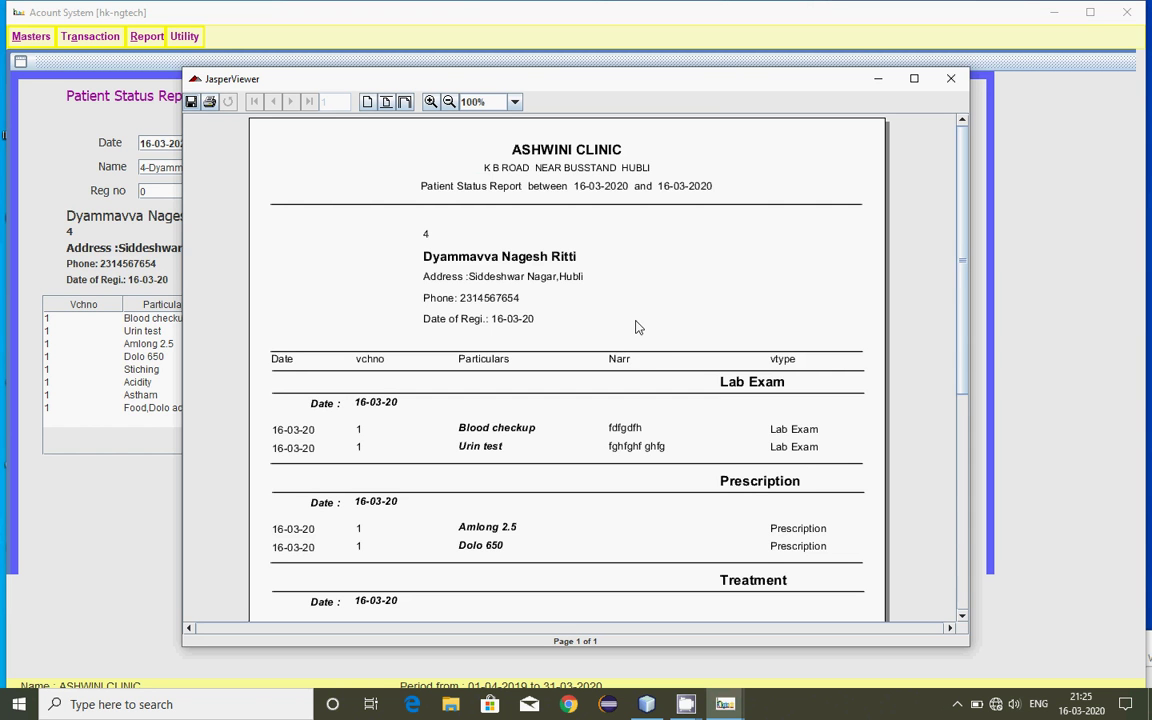
{"action": "scroll", "coordinate": [636, 327], "scroll_direction": "down", "scroll_amount": 5}
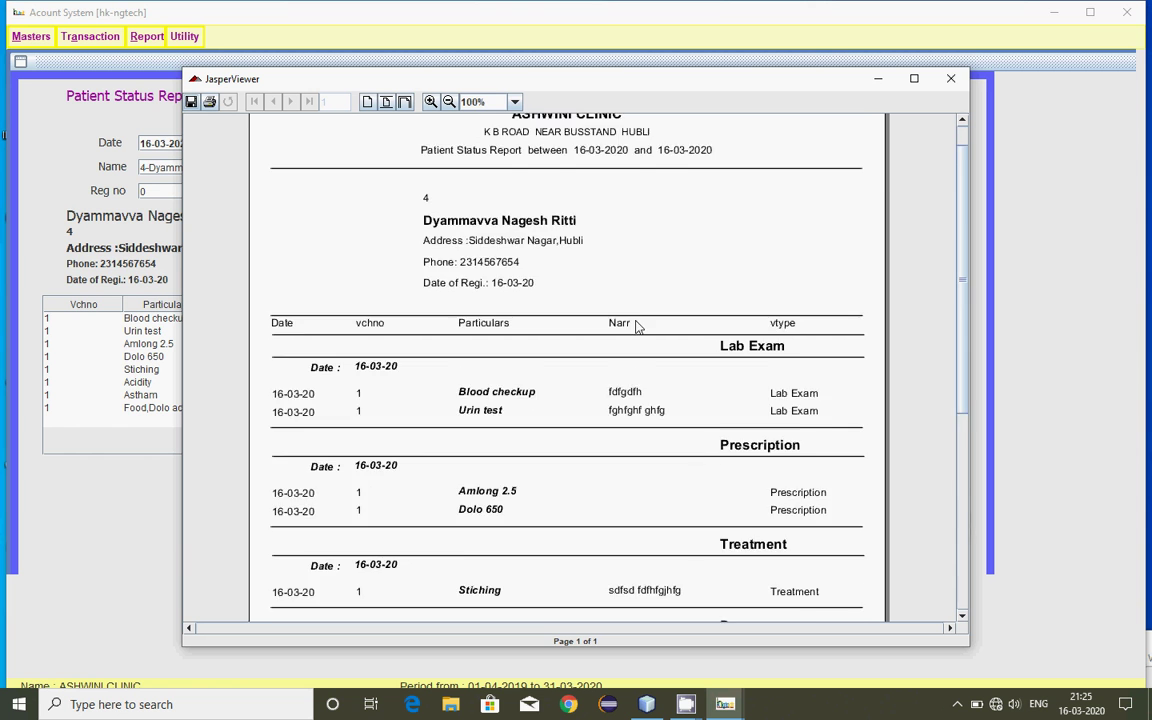
{"action": "scroll", "coordinate": [636, 327], "scroll_direction": "down", "scroll_amount": 3}
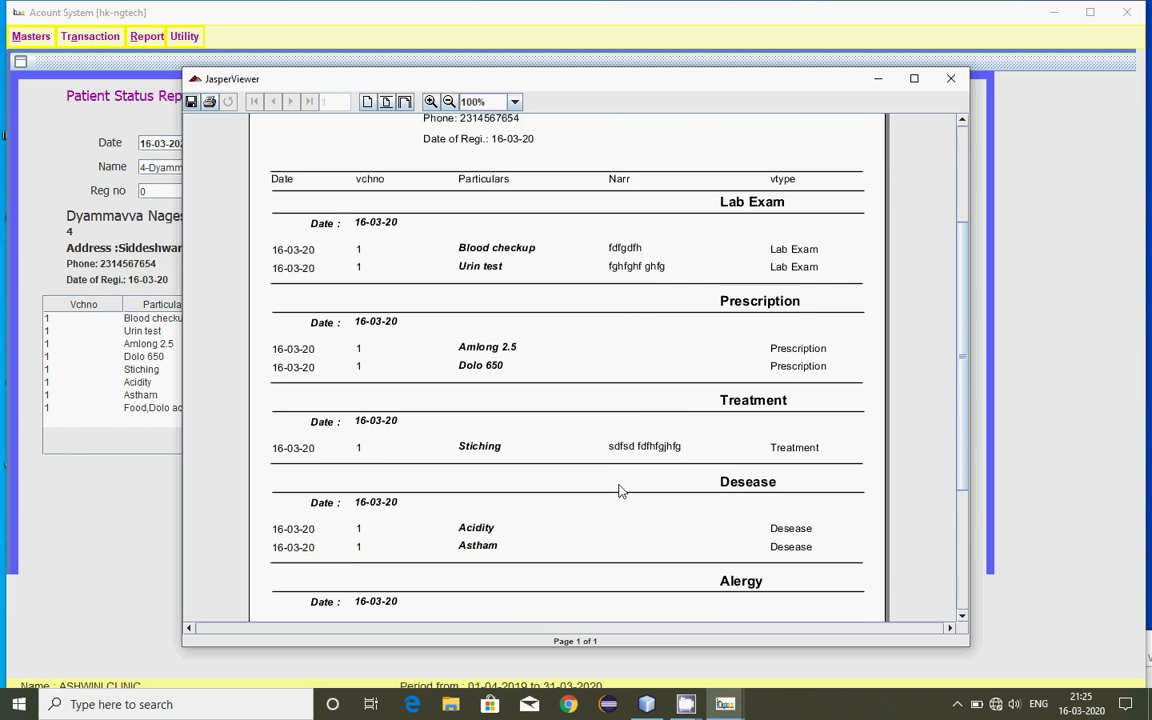
{"action": "scroll", "coordinate": [621, 489], "scroll_direction": "down", "scroll_amount": 3}
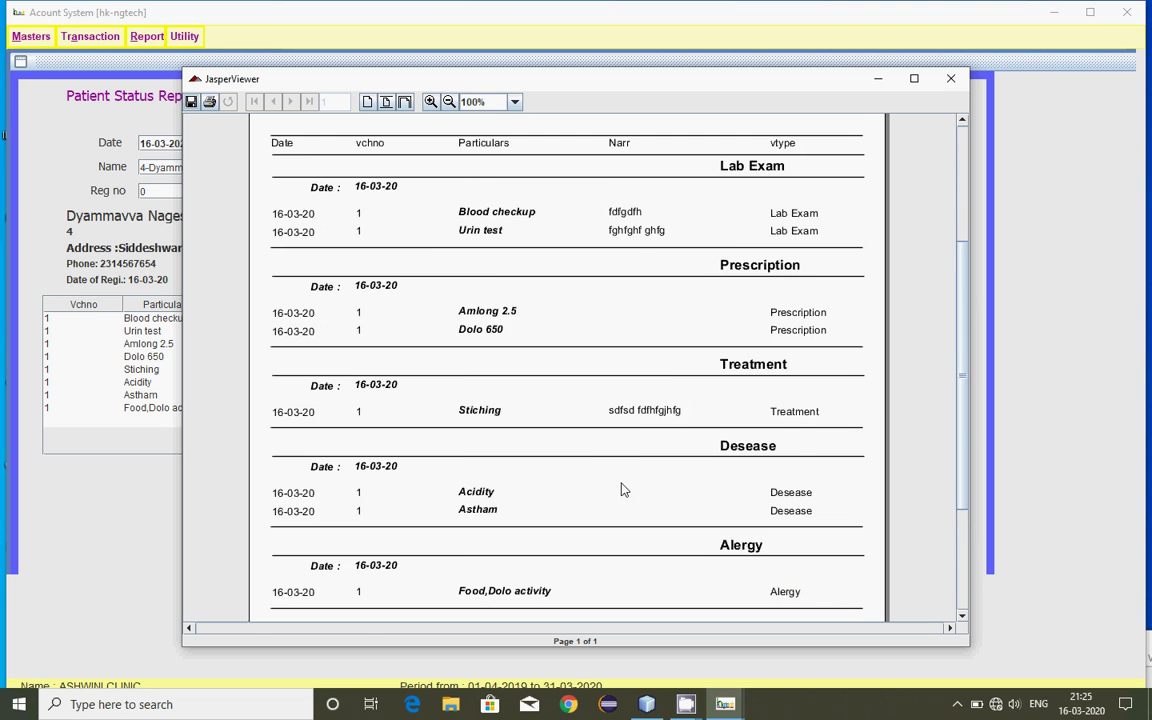
{"action": "scroll", "coordinate": [620, 489], "scroll_direction": "down", "scroll_amount": 2}
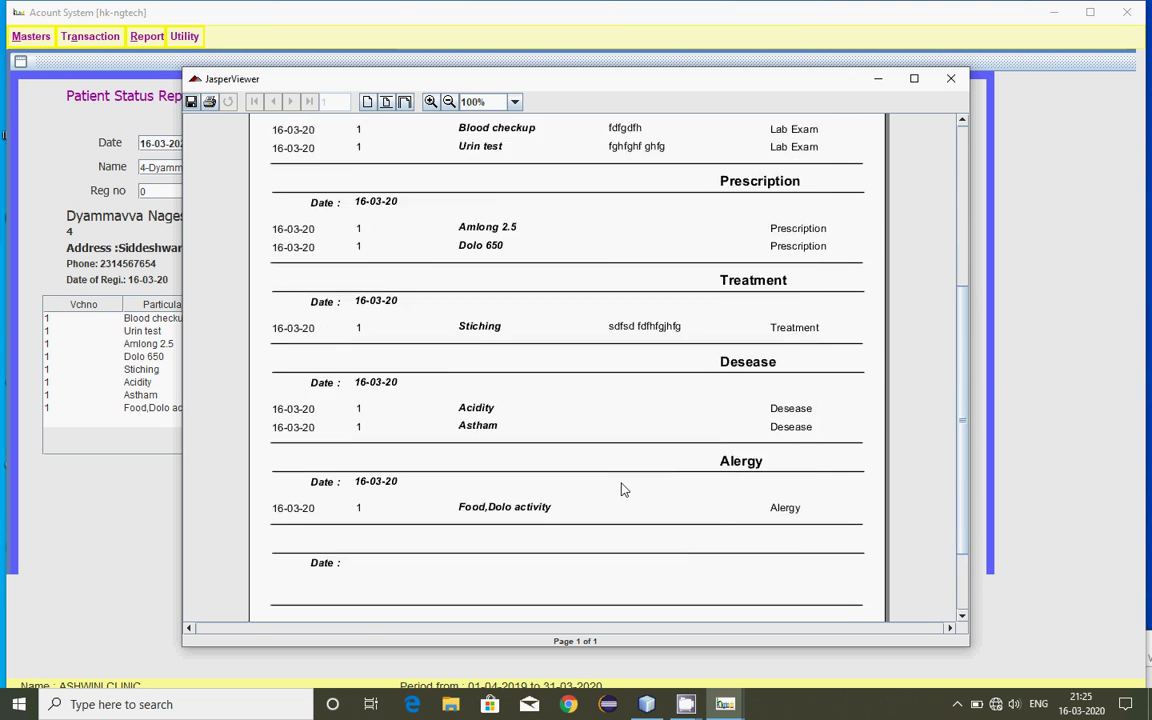
{"action": "scroll", "coordinate": [660, 380], "scroll_direction": "up", "scroll_amount": 3}
{"action": "scroll", "coordinate": [604, 421], "scroll_direction": "down", "scroll_amount": 6}
{"action": "scroll", "coordinate": [604, 421], "scroll_direction": "up", "scroll_amount": 6}
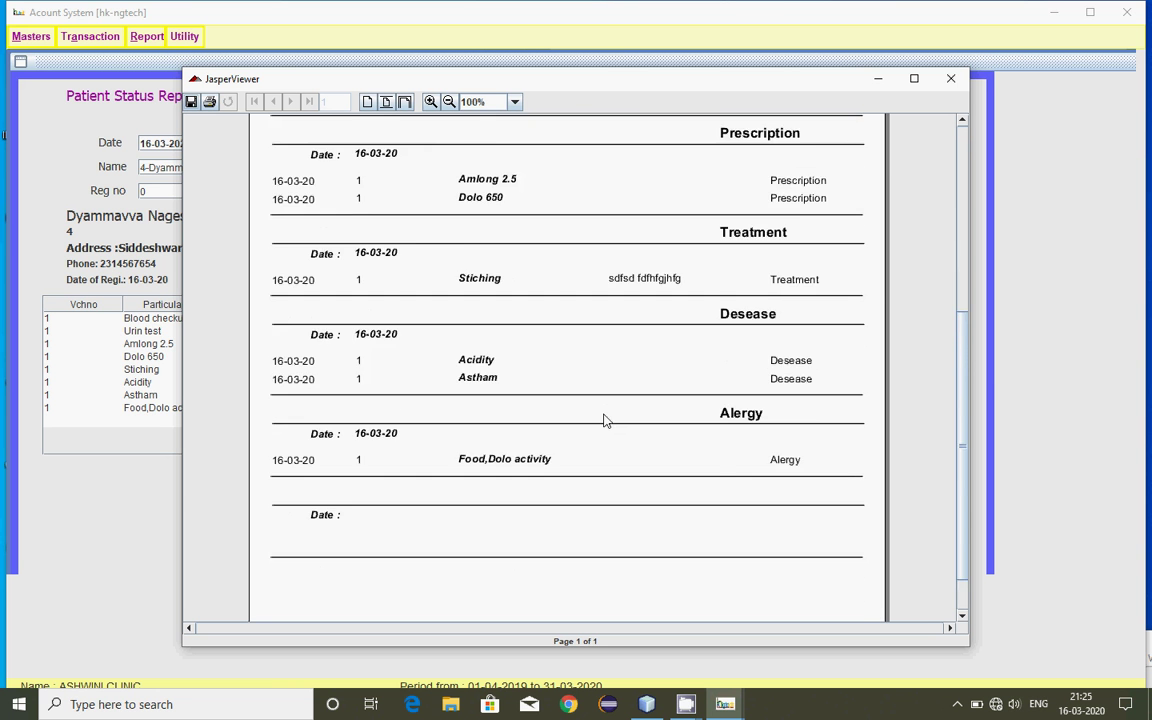
{"action": "scroll", "coordinate": [604, 421], "scroll_direction": "up", "scroll_amount": 8}
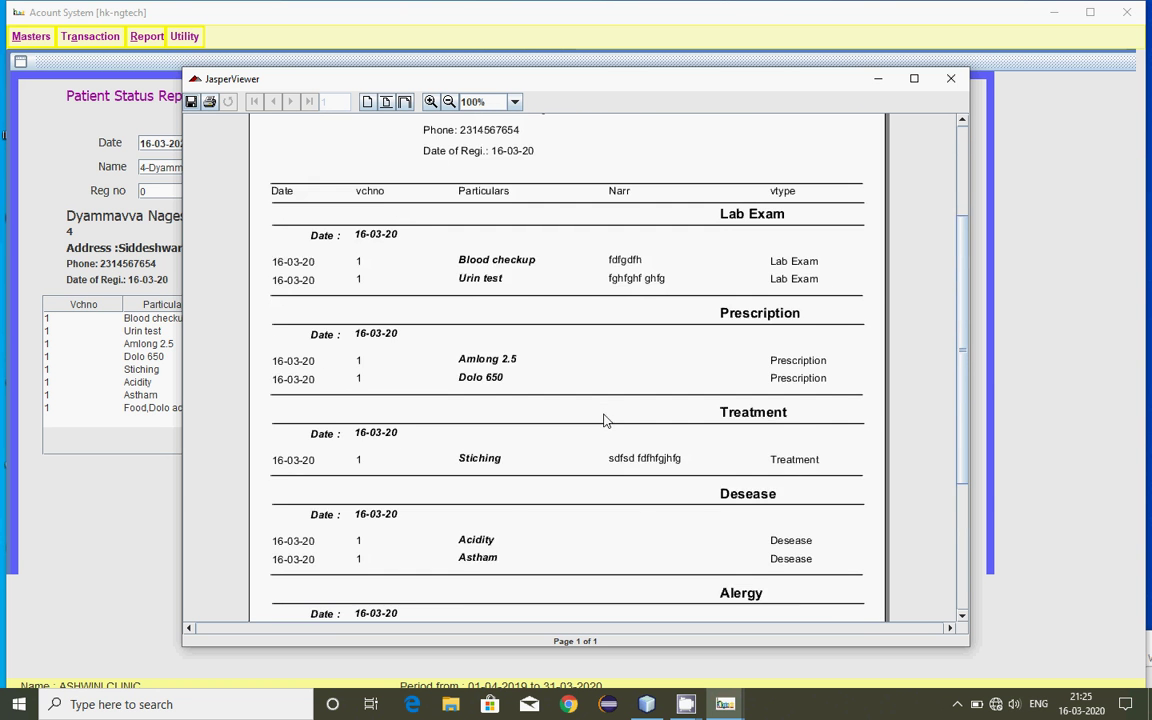
{"action": "scroll", "coordinate": [604, 421], "scroll_direction": "up", "scroll_amount": 2}
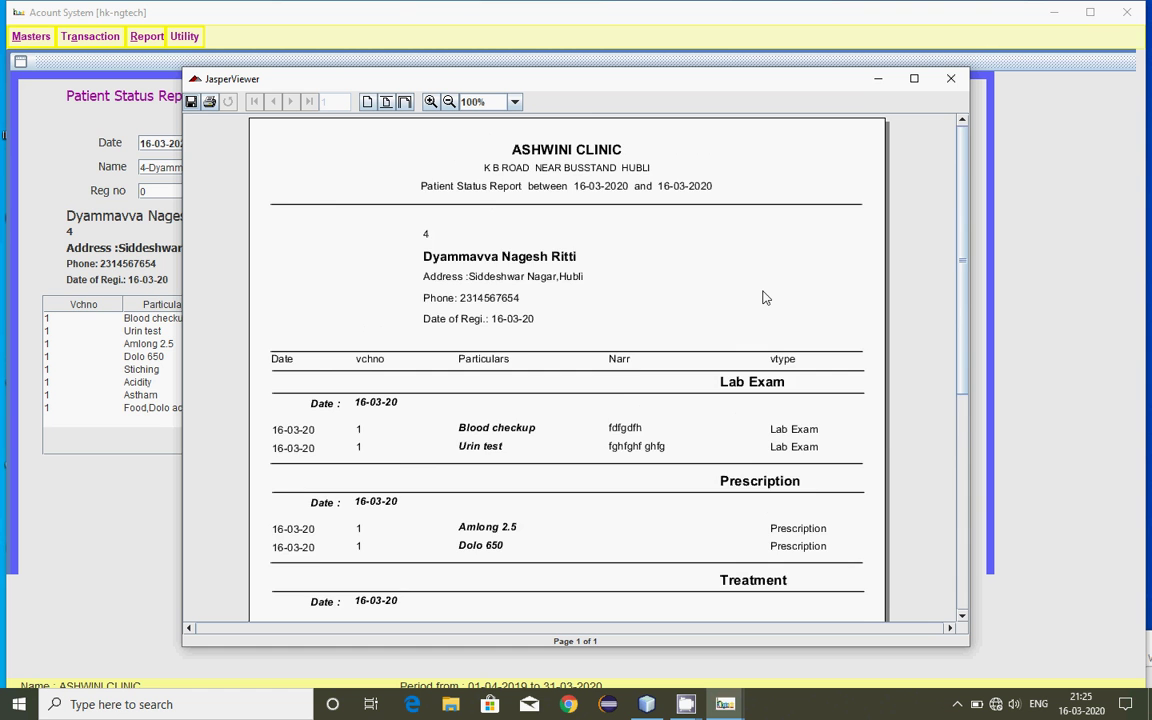
{"action": "scroll", "coordinate": [763, 297], "scroll_direction": "down", "scroll_amount": 4}
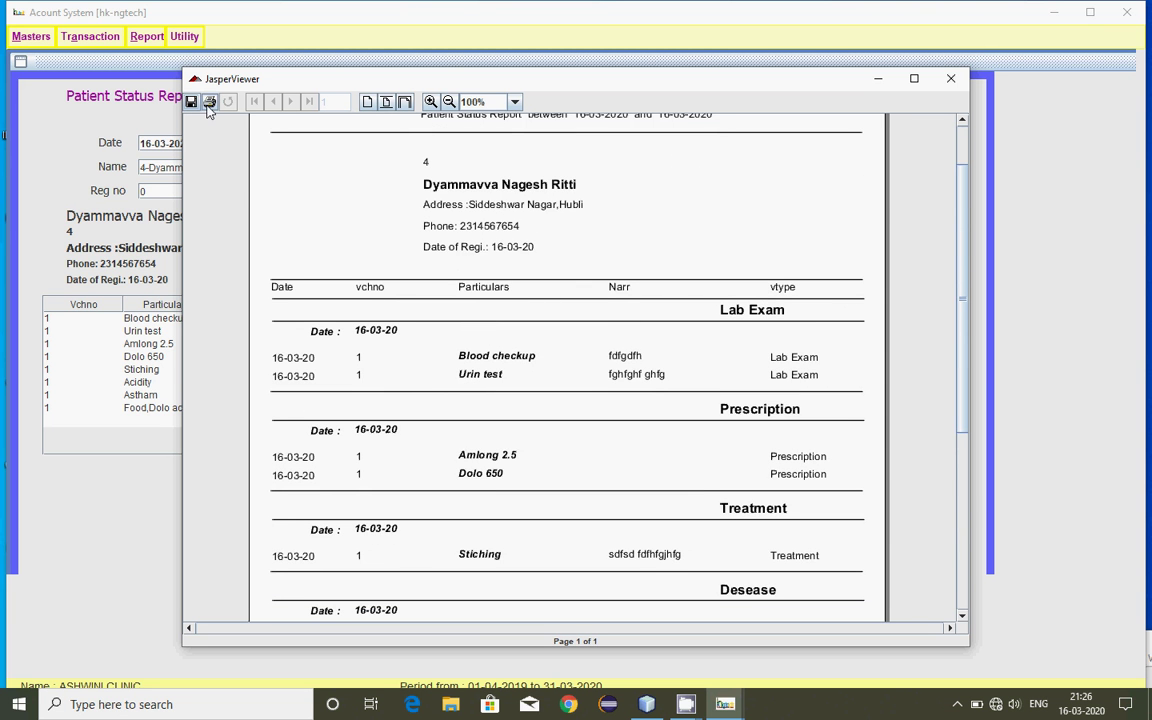
{"action": "scroll", "coordinate": [600, 300], "scroll_direction": "down", "scroll_amount": 6}
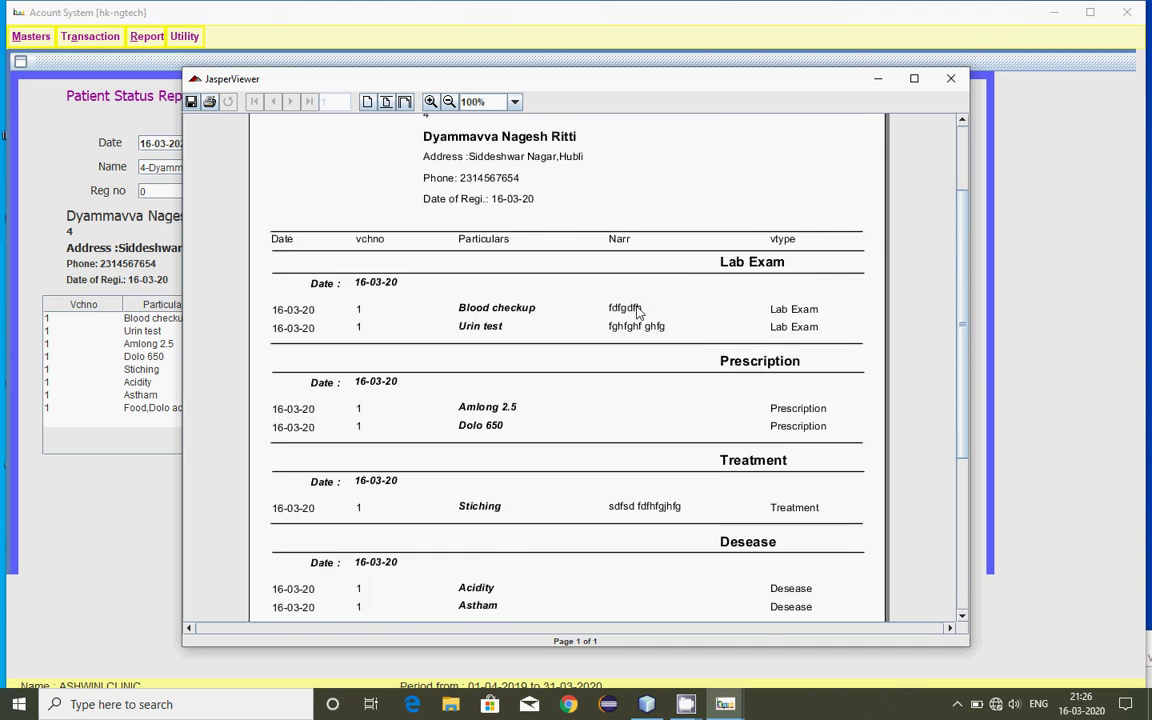
{"action": "scroll", "coordinate": [725, 295], "scroll_direction": "down", "scroll_amount": 8}
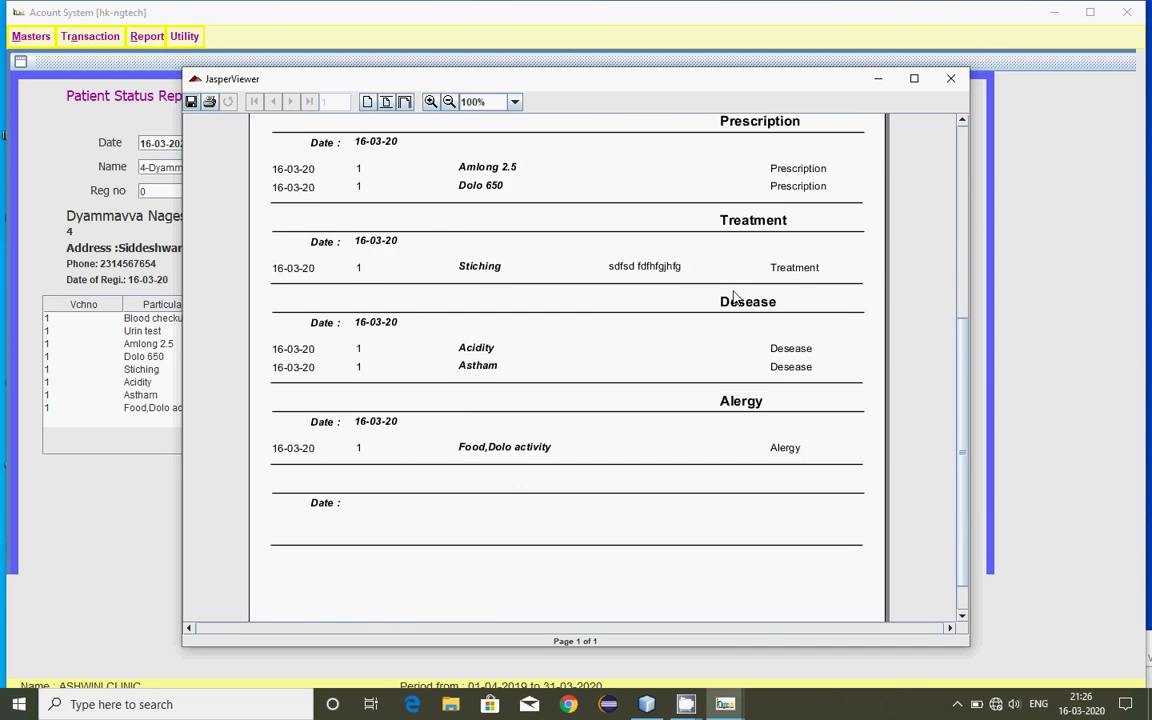
{"action": "scroll", "coordinate": [772, 290], "scroll_direction": "up", "scroll_amount": 10}
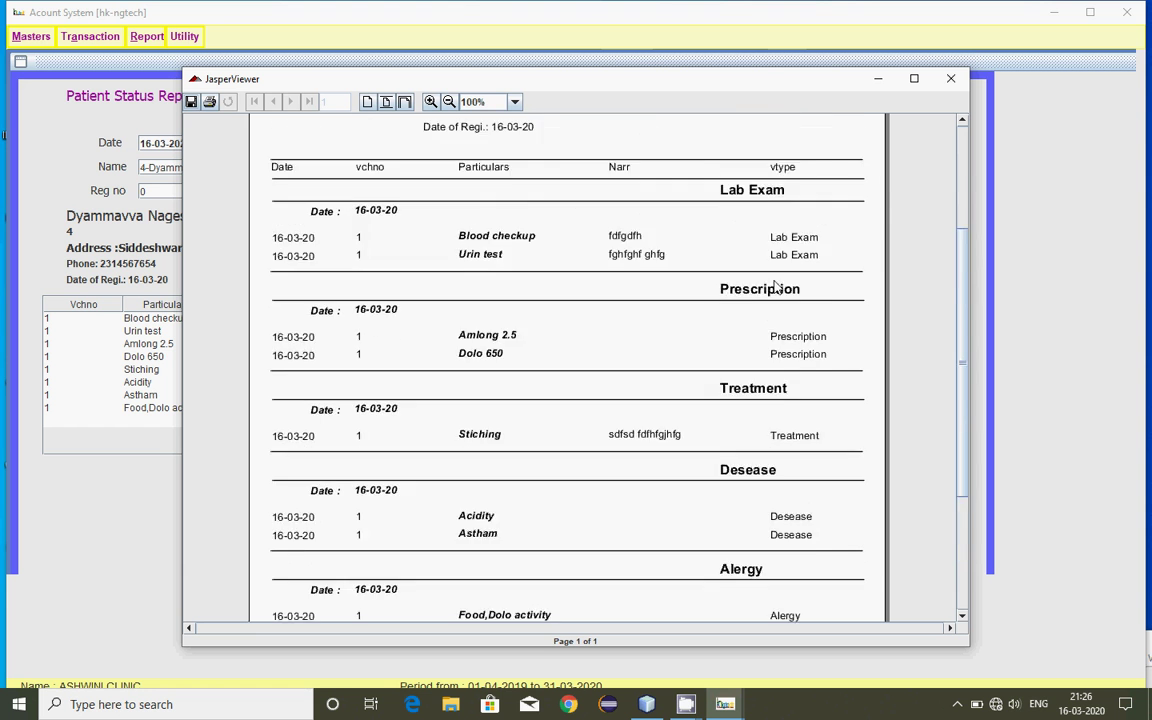
{"action": "scroll", "coordinate": [775, 288], "scroll_direction": "up", "scroll_amount": 2}
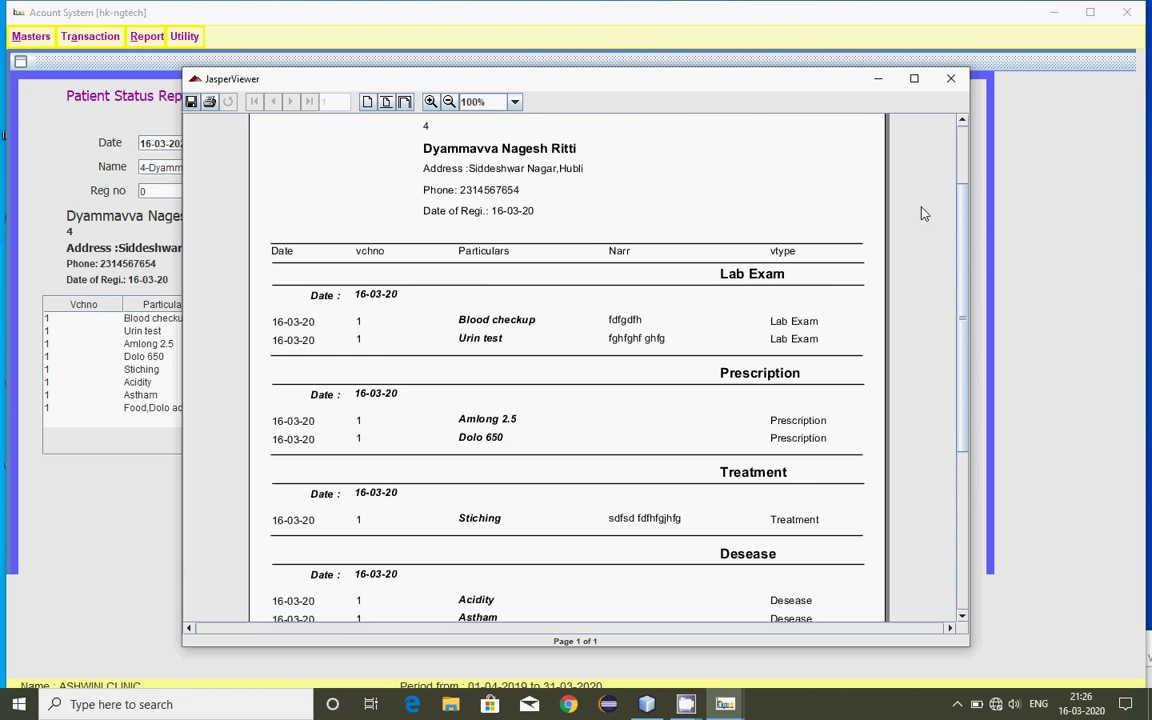
{"action": "left_click", "coordinate": [951, 78]}
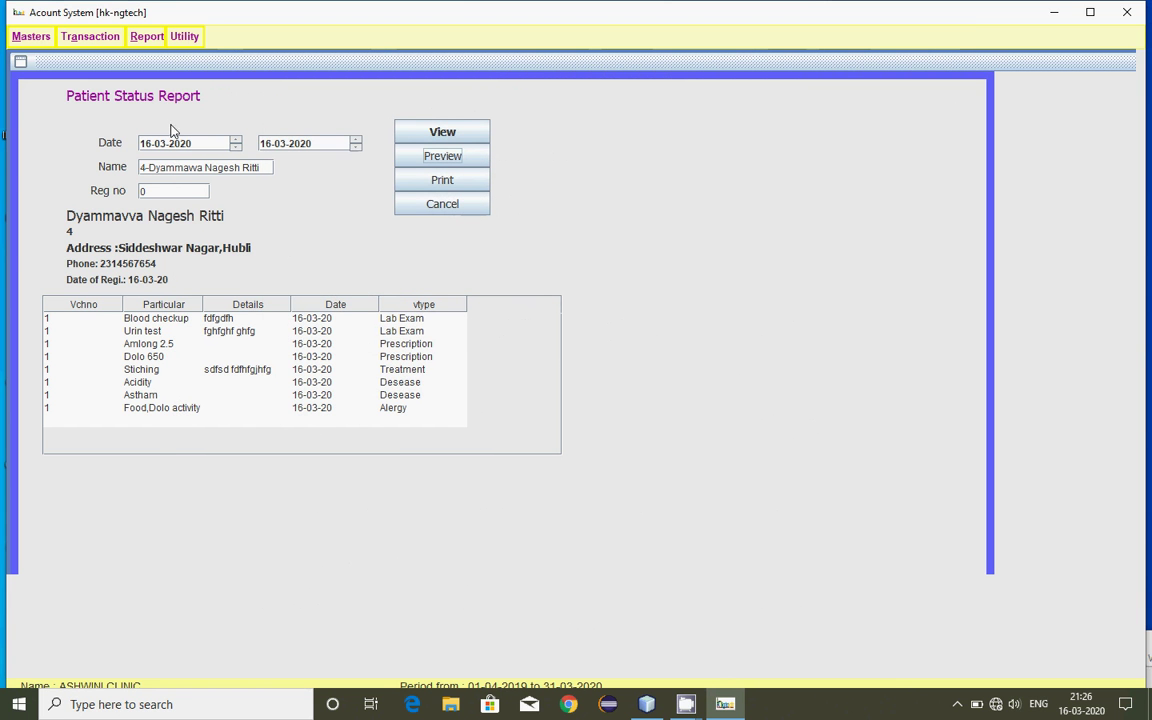